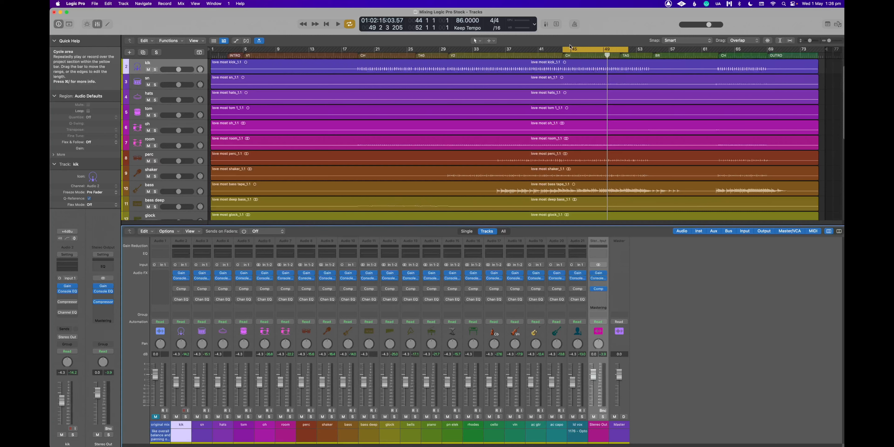
Extend the cycle range back to start at bar 41, and raise the kick fader to about -3.8 dB during playback
{"action": "left_click_drag", "start_coordinate": [564, 50], "coordinate": [536, 49]}
{"action": "key", "text": "space"}
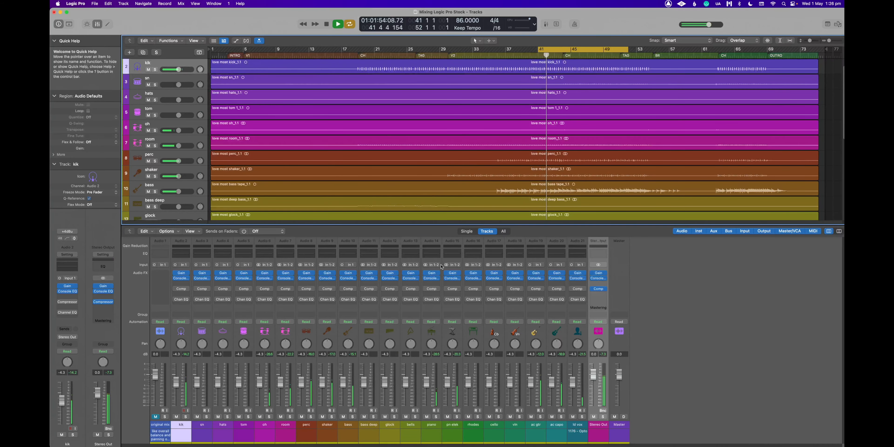
{"action": "left_click_drag", "start_coordinate": [177, 382], "coordinate": [176, 380]}
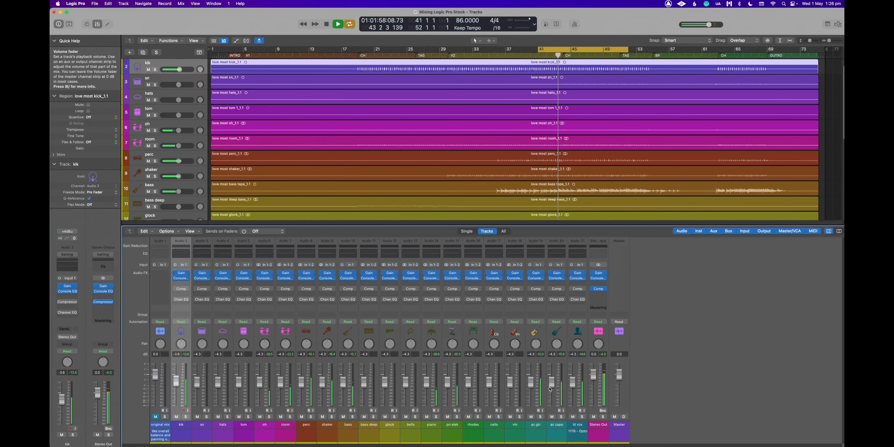
During playback, raise the lead vocal to -2.1 dB, the acoustic guitar to about -3.8 dB and the kick to -3.3 dB
{"action": "left_click_drag", "start_coordinate": [577, 384], "coordinate": [534, 382]}
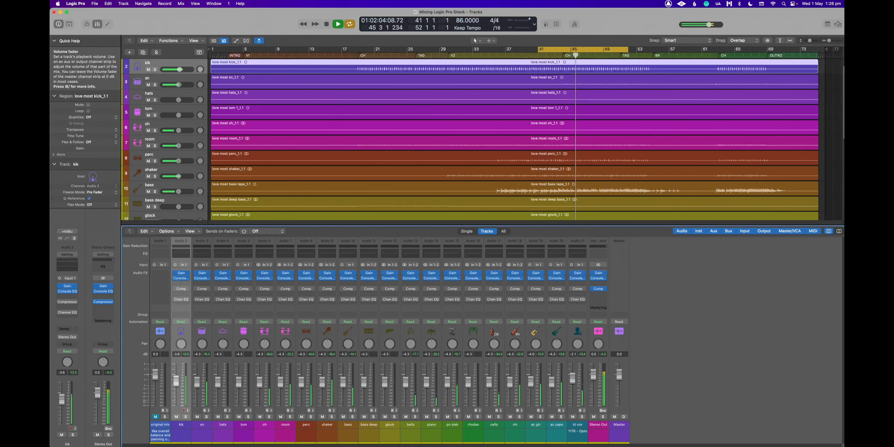
{"action": "key", "text": "space"}
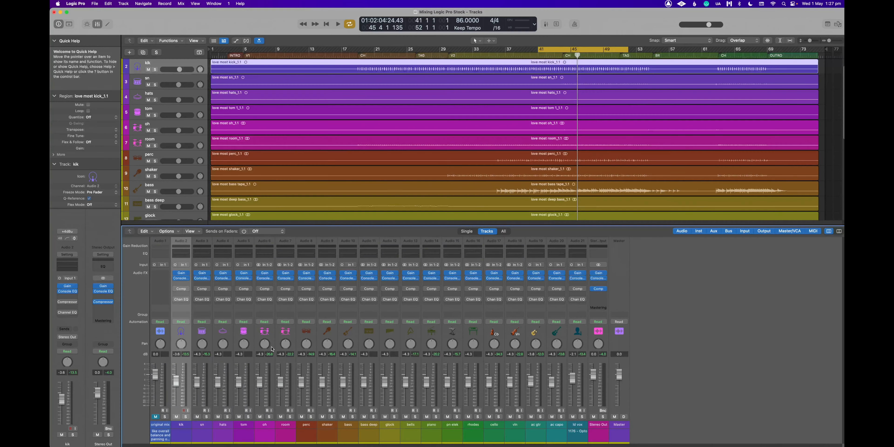
{"action": "key", "text": "space"}
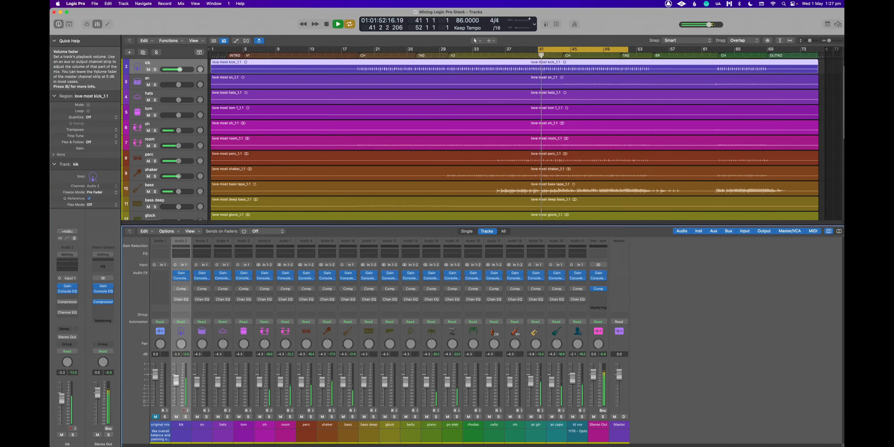
{"action": "key", "text": "space"}
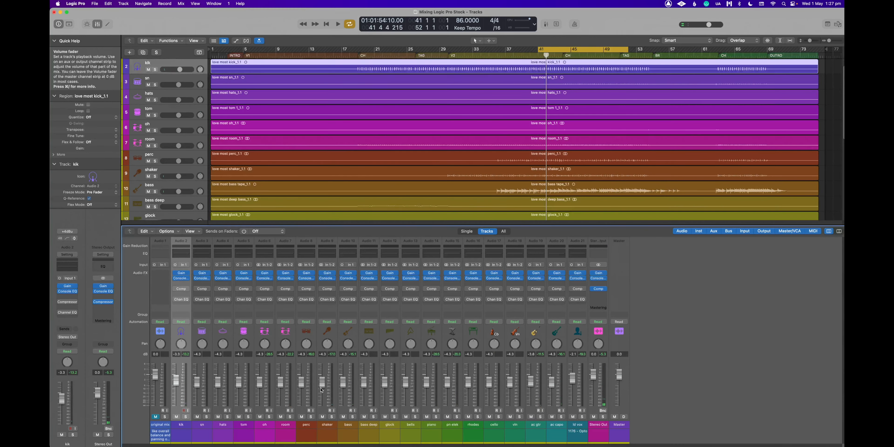
During playback, lower the shaker fader to about -13 dB and pan the shaker to the right
{"action": "key", "text": "space"}
{"action": "left_click_drag", "start_coordinate": [322, 390], "coordinate": [323, 405]}
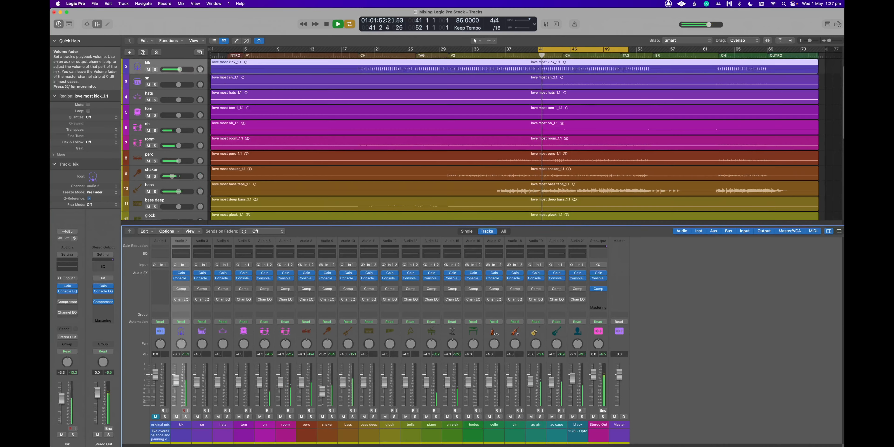
{"action": "left_click_drag", "start_coordinate": [328, 344], "coordinate": [329, 326]}
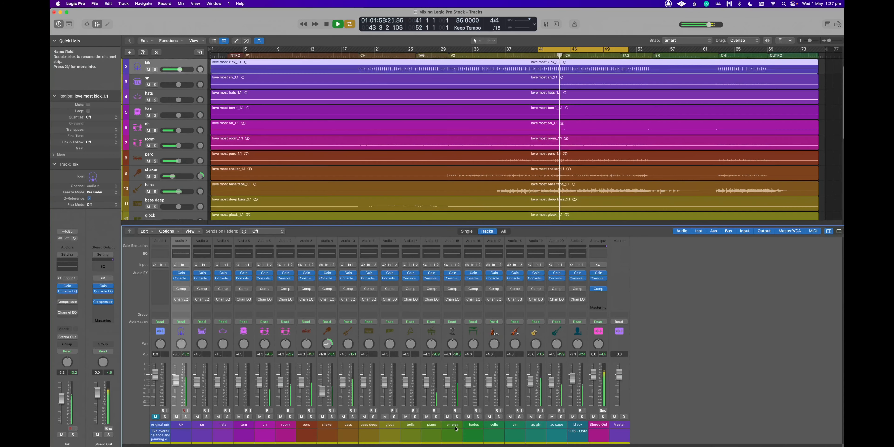
{"action": "key", "text": "space"}
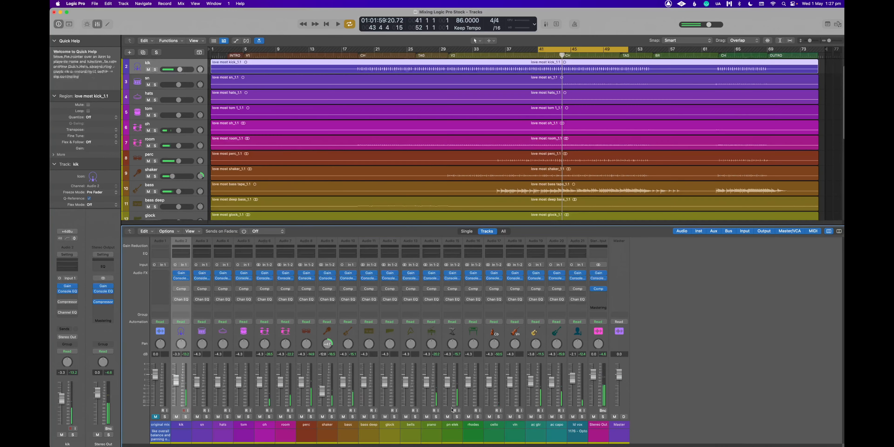
Check the Gain plug-in's channel format on the pn elek channel and reinsert its Vintage Console EQ in stereo
{"action": "left_click", "coordinate": [456, 434]}
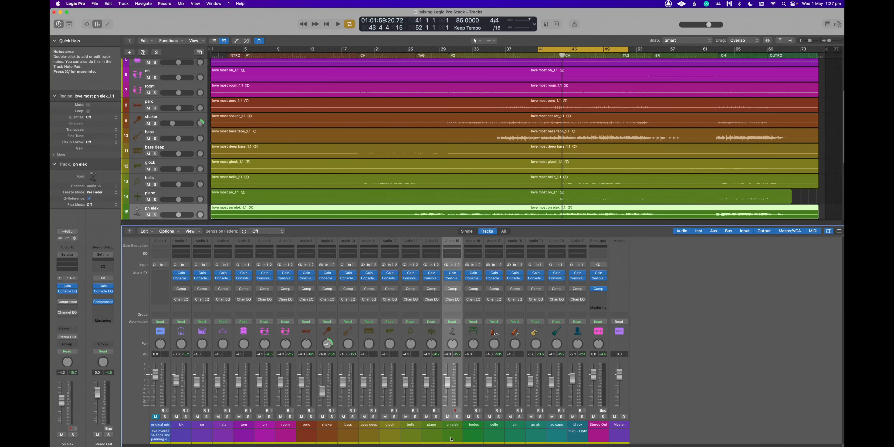
{"action": "key", "text": "space"}
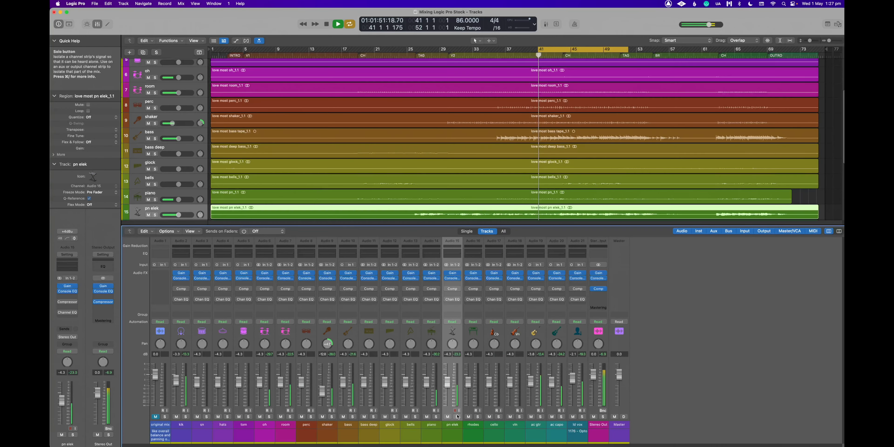
{"action": "left_click", "coordinate": [457, 276]}
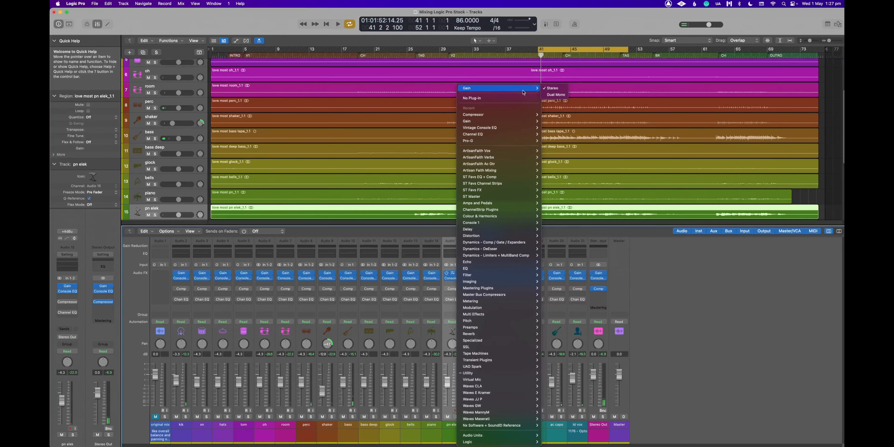
{"action": "left_click", "coordinate": [453, 259]}
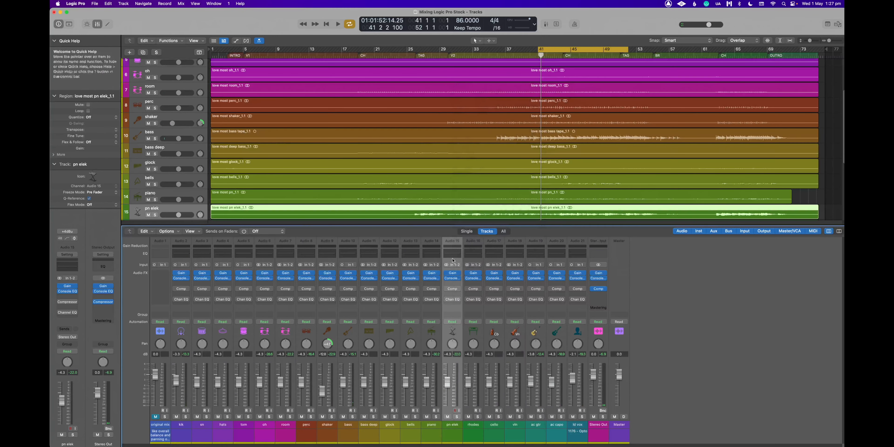
{"action": "left_click", "coordinate": [457, 276]}
{"action": "mouse_move", "coordinate": [468, 268]}
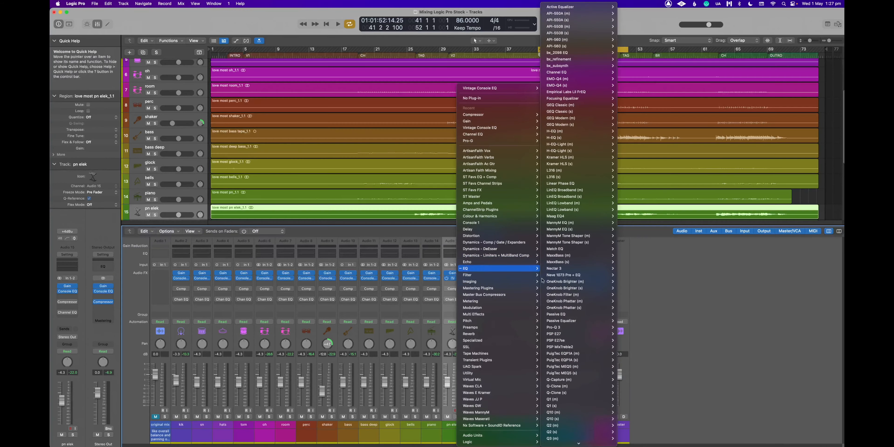
{"action": "scroll", "coordinate": [546, 431], "scroll_direction": "down", "scroll_amount": 2}
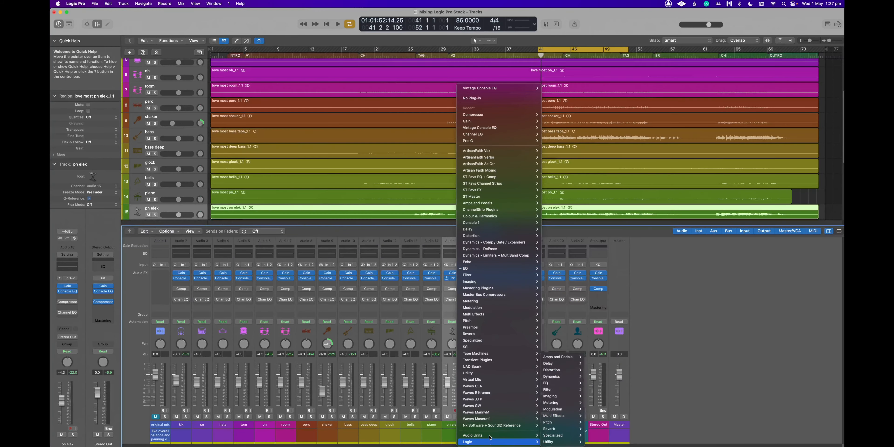
{"action": "mouse_move", "coordinate": [490, 437]}
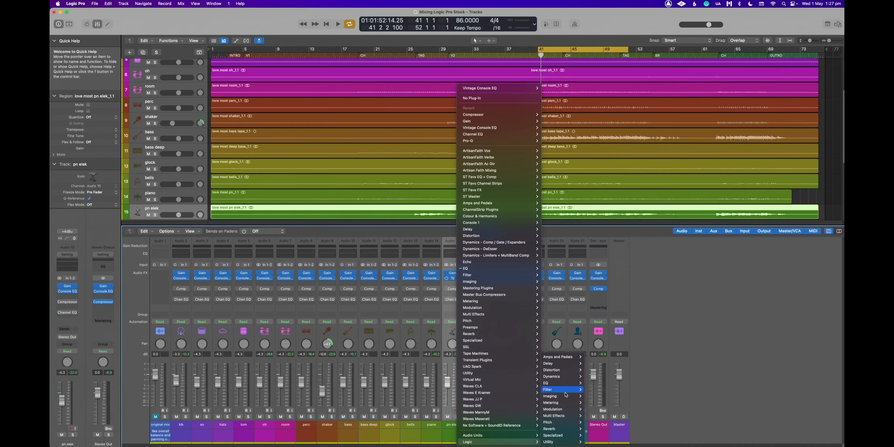
{"action": "mouse_move", "coordinate": [563, 382]}
{"action": "mouse_move", "coordinate": [594, 409]}
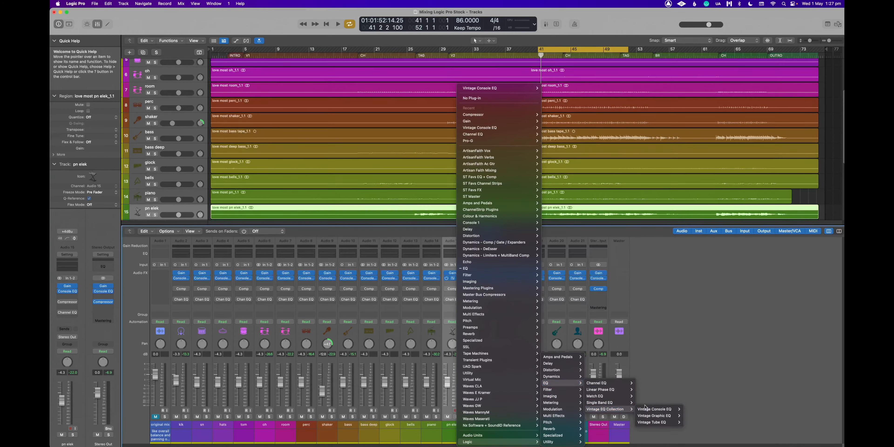
{"action": "left_click", "coordinate": [692, 409]}
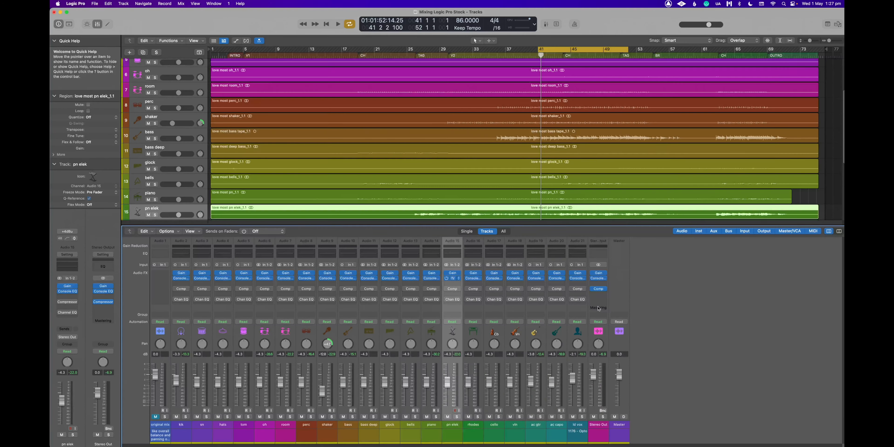
Set the Compressor on the pn elek channel to its Stereo version
{"action": "left_click", "coordinate": [457, 289]}
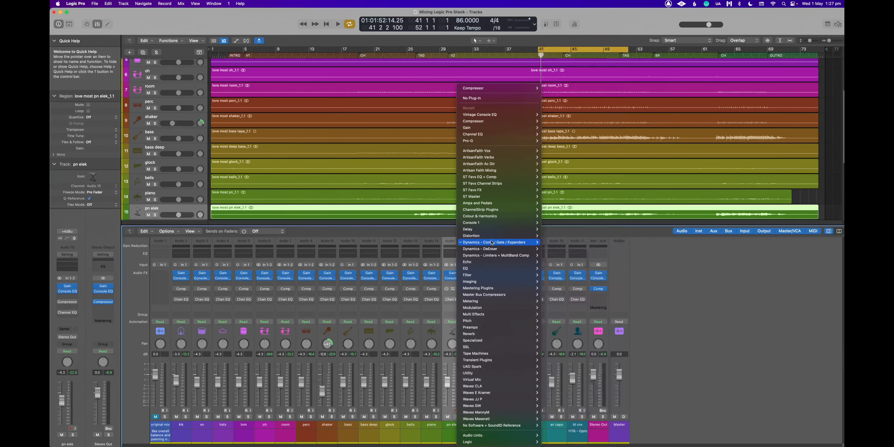
{"action": "mouse_move", "coordinate": [492, 242]}
{"action": "mouse_move", "coordinate": [583, 139]}
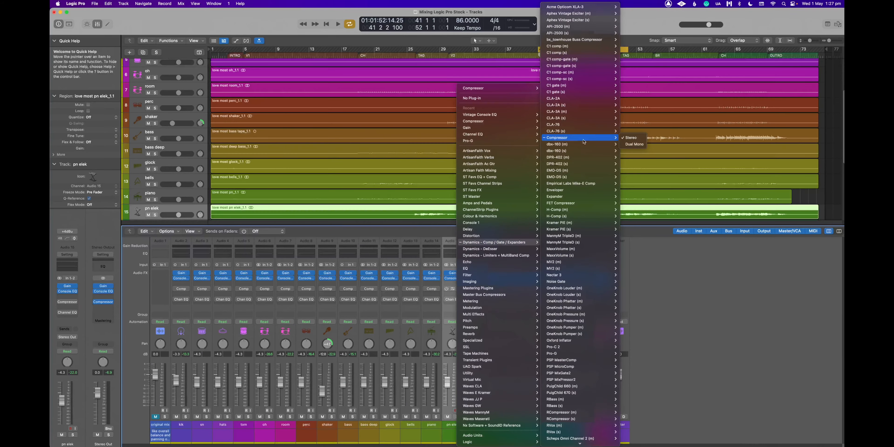
{"action": "left_click", "coordinate": [631, 138]}
Switch the Channel EQ on the pn elek channel from Mono to Stereo
{"action": "left_click", "coordinate": [451, 299]}
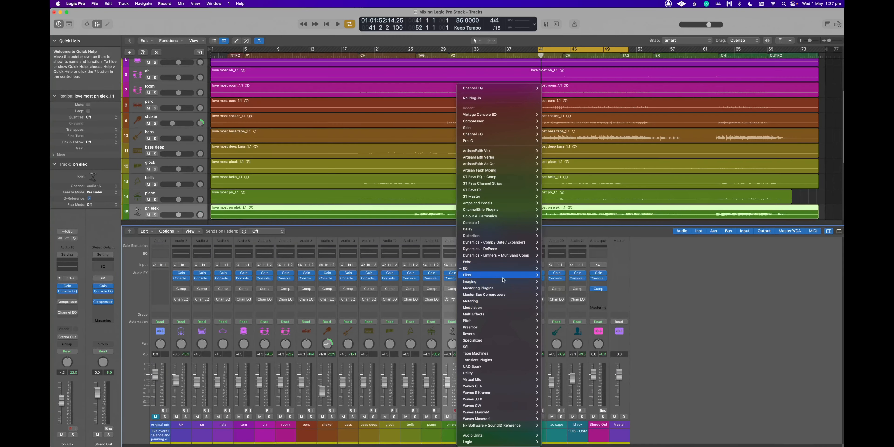
{"action": "mouse_move", "coordinate": [495, 270]}
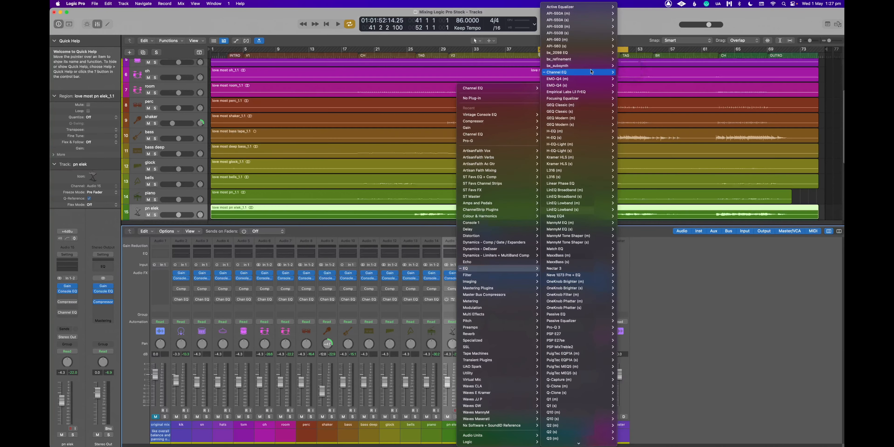
{"action": "mouse_move", "coordinate": [592, 72]}
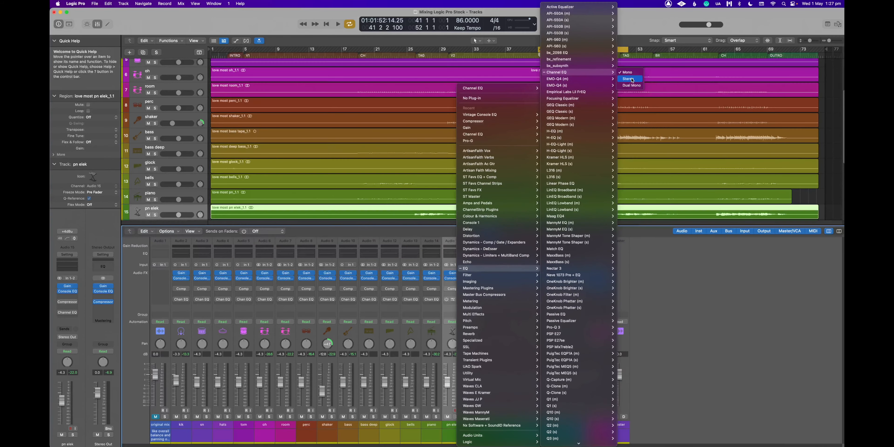
{"action": "left_click", "coordinate": [633, 81]}
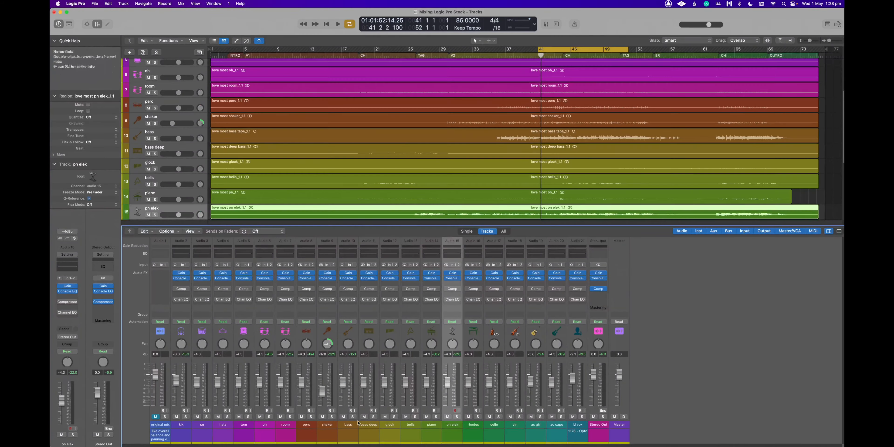
Select the oh, room, rhodes, cello, vln, piano, bells, glock and bass deep channel strips together
{"action": "left_click", "coordinate": [272, 436]}
{"action": "key", "text": "space"}
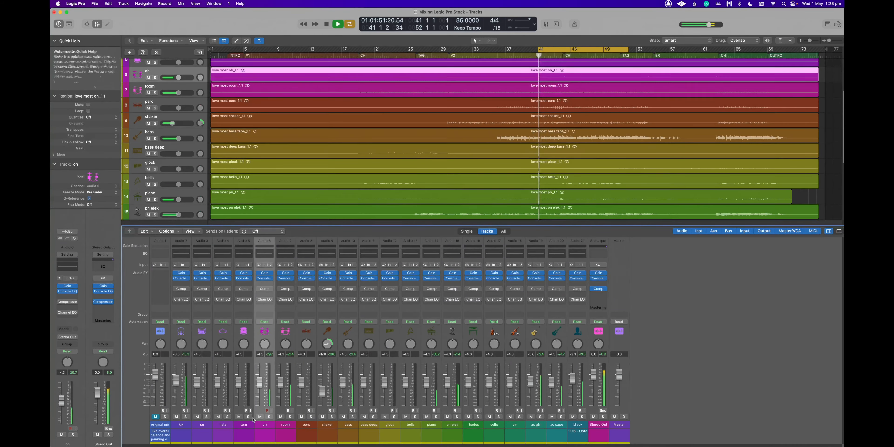
{"action": "left_click", "coordinate": [286, 436], "text": "shift"}
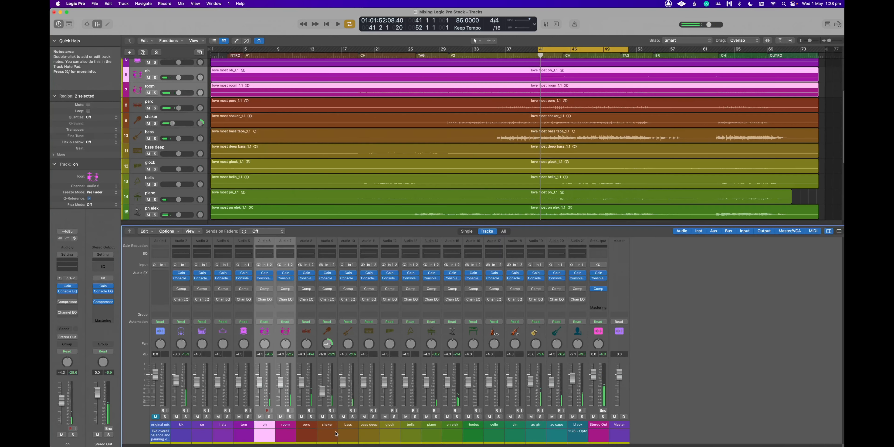
{"action": "left_click", "coordinate": [478, 434], "text": "shift"}
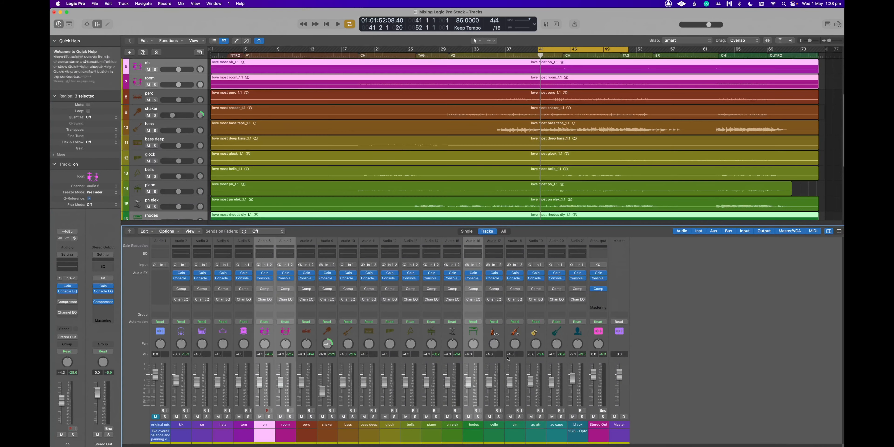
{"action": "left_click", "coordinate": [495, 434], "text": "shift"}
{"action": "left_click", "coordinate": [515, 434], "text": "shift"}
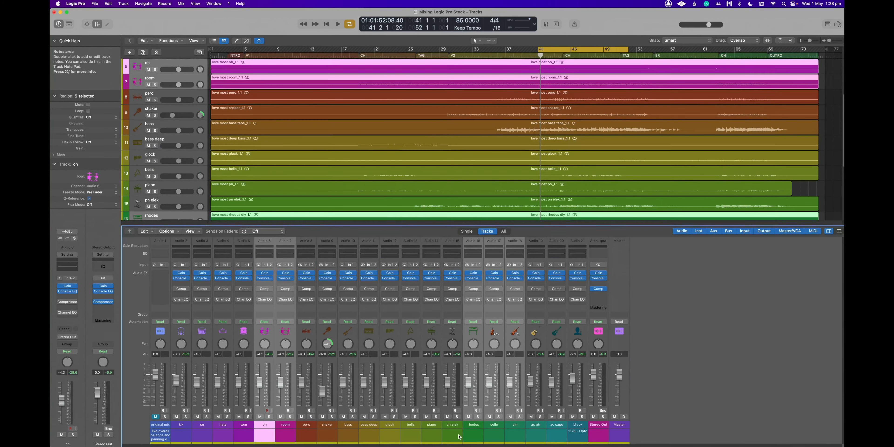
{"action": "left_click", "coordinate": [427, 435], "text": "shift"}
{"action": "left_click", "coordinate": [410, 435], "text": "shift"}
{"action": "left_click", "coordinate": [390, 435], "text": "shift"}
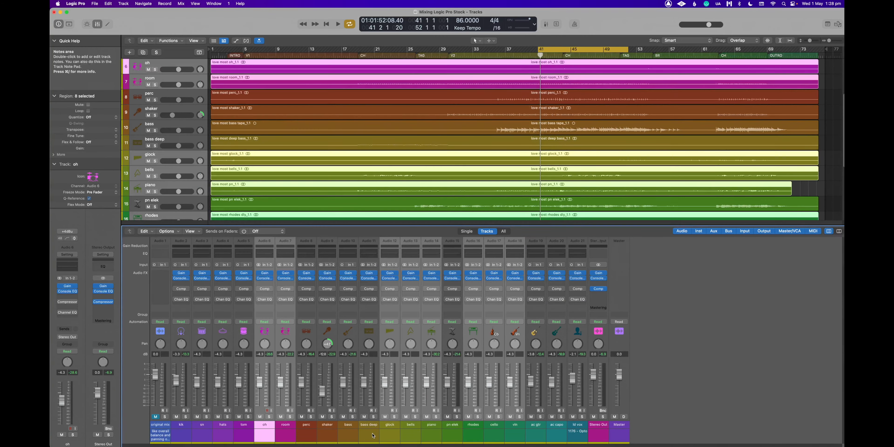
{"action": "left_click", "coordinate": [369, 435], "text": "shift"}
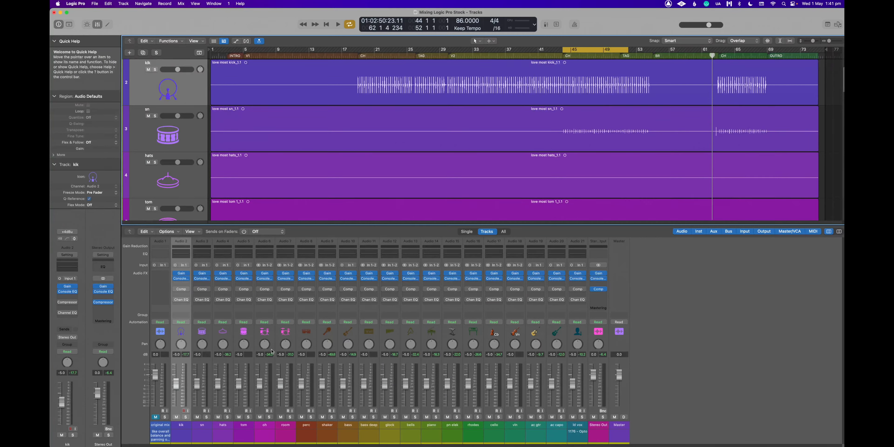
During playback, raise the kick to -3.9 dB and the snare to -4.1 dB, and lower the perc to about -12 dB
{"action": "key", "text": "space"}
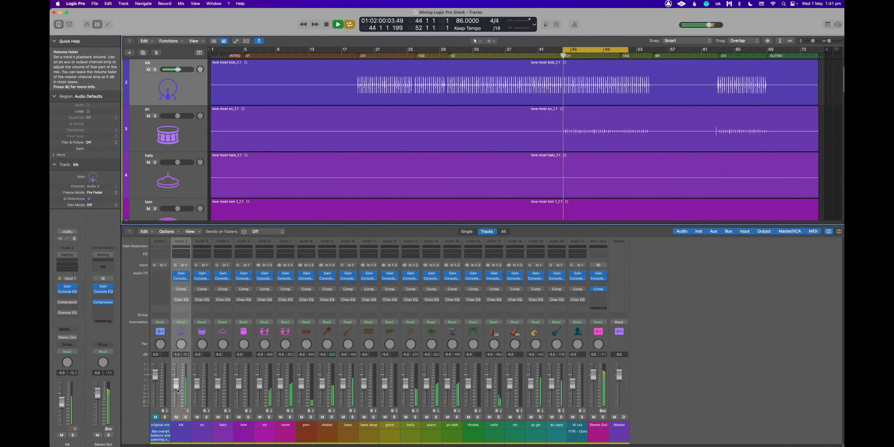
{"action": "left_click_drag", "start_coordinate": [178, 387], "coordinate": [197, 382]}
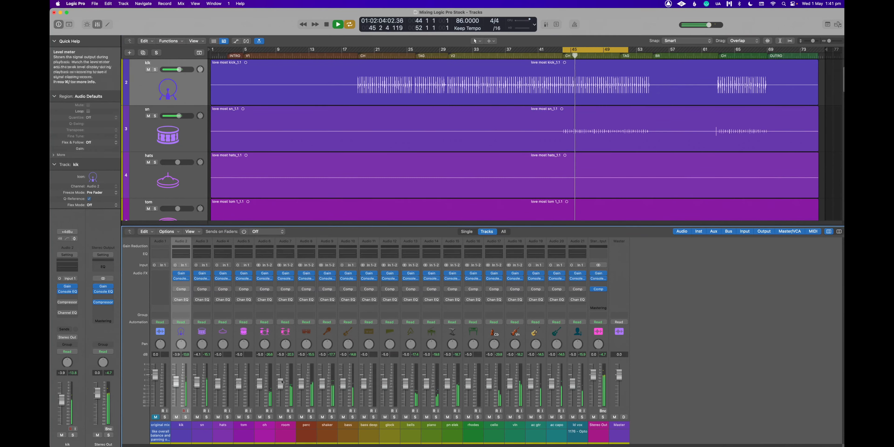
{"action": "left_click_drag", "start_coordinate": [302, 384], "coordinate": [302, 391]}
{"action": "key", "text": "space"}
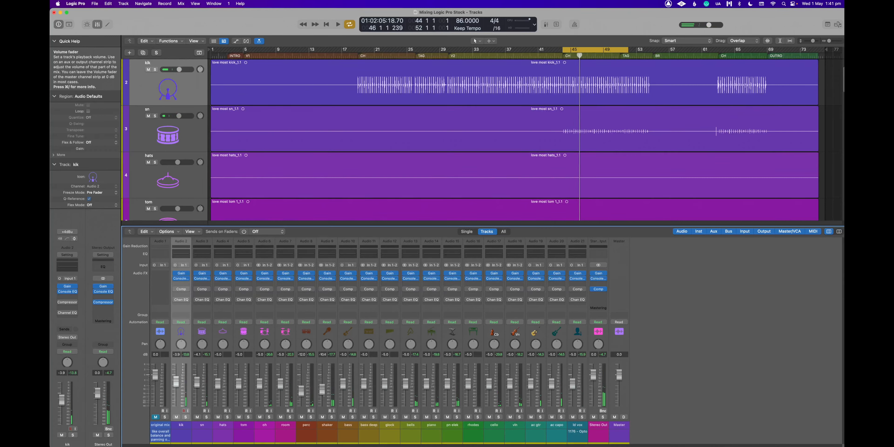
Lower the shaker fader to about -13 dB, pan it to the right and resume playback to hear it
{"action": "left_click_drag", "start_coordinate": [322, 393], "coordinate": [323, 393]}
{"action": "left_click_drag", "start_coordinate": [327, 344], "coordinate": [327, 333]}
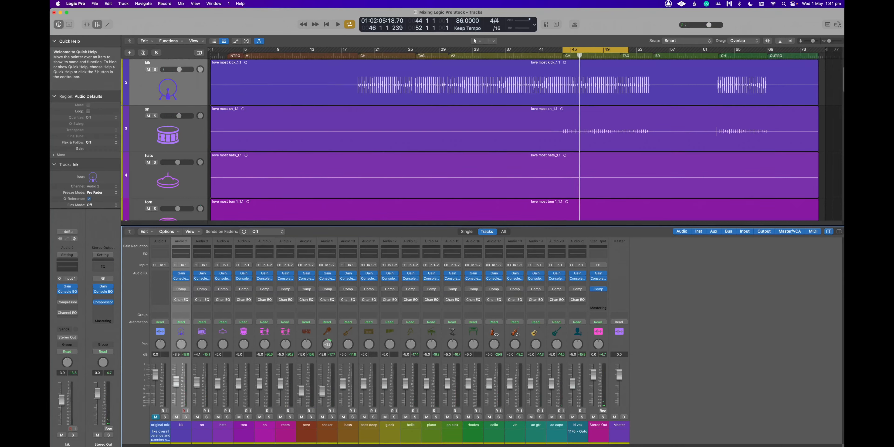
{"action": "key", "text": "space"}
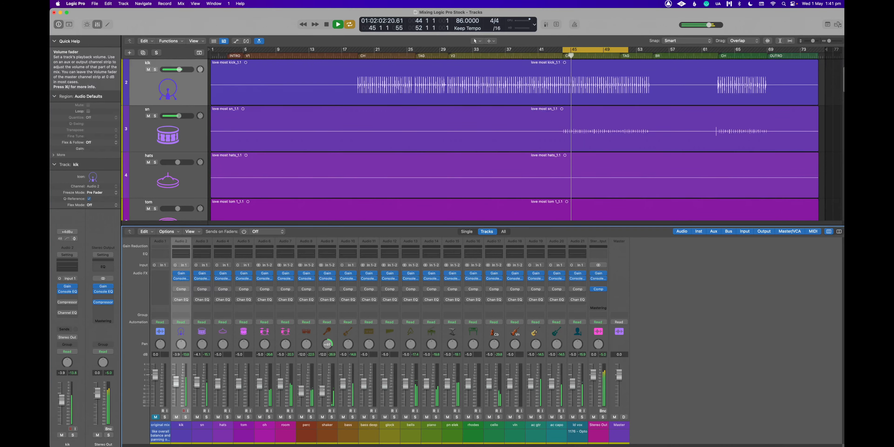
During playback, raise the bass fader to about -4 dB and lower the violin fader to about -13 dB
{"action": "left_click_drag", "start_coordinate": [344, 382], "coordinate": [343, 381]}
{"action": "key", "text": "space"}
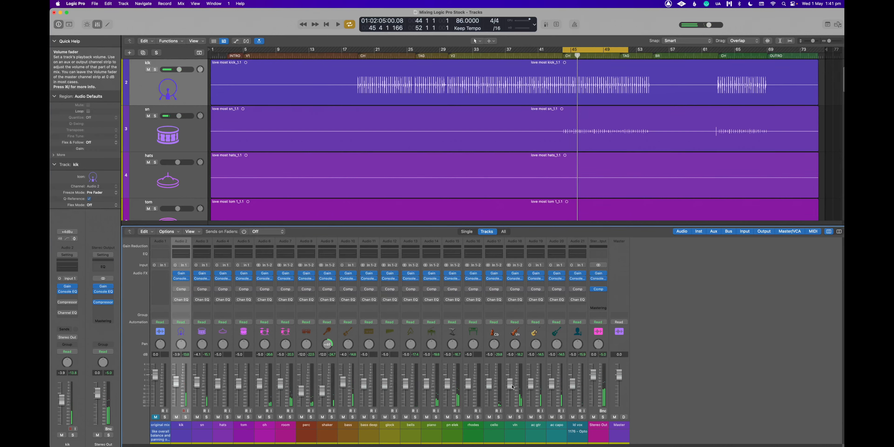
{"action": "key", "text": "space"}
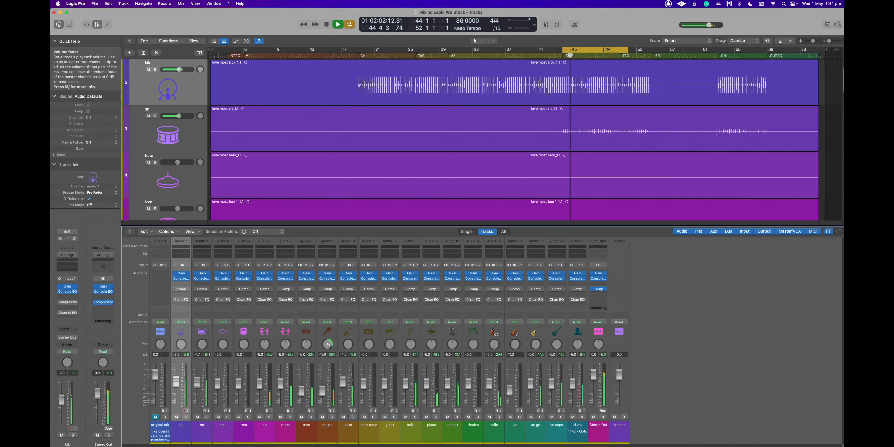
{"action": "key", "text": "space"}
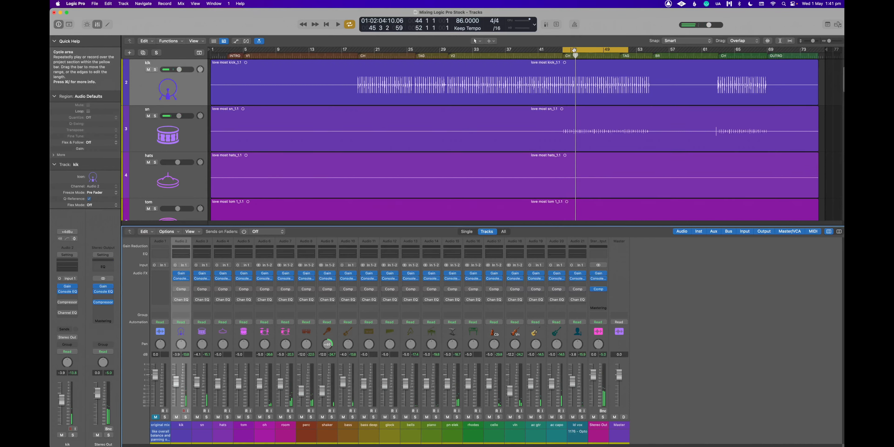
{"action": "key", "text": "space"}
{"action": "left_click_drag", "start_coordinate": [510, 391], "coordinate": [510, 392]}
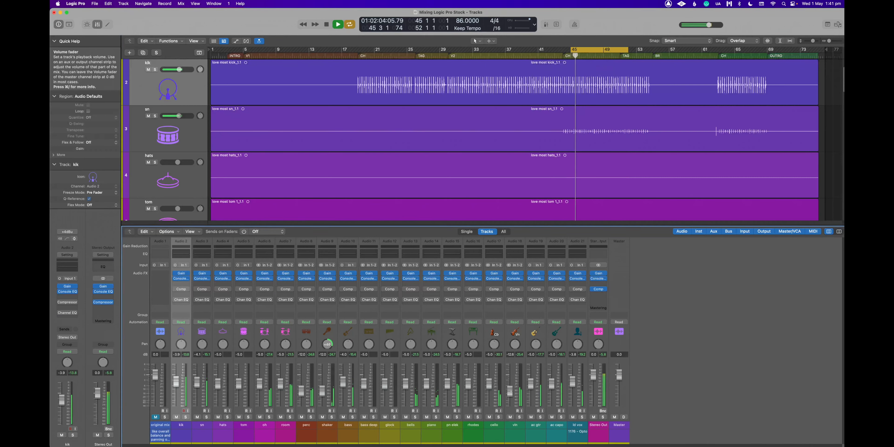
Raise the lead vocal fader to -2.3 dB while listening to the looped section
{"action": "key", "text": "space"}
{"action": "key", "text": "space"}
{"action": "left_click_drag", "start_coordinate": [573, 383], "coordinate": [573, 382]}
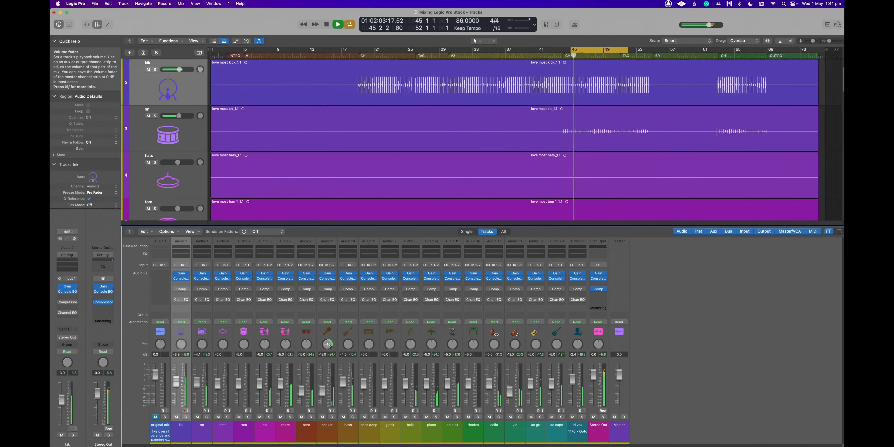
{"action": "key", "text": "space"}
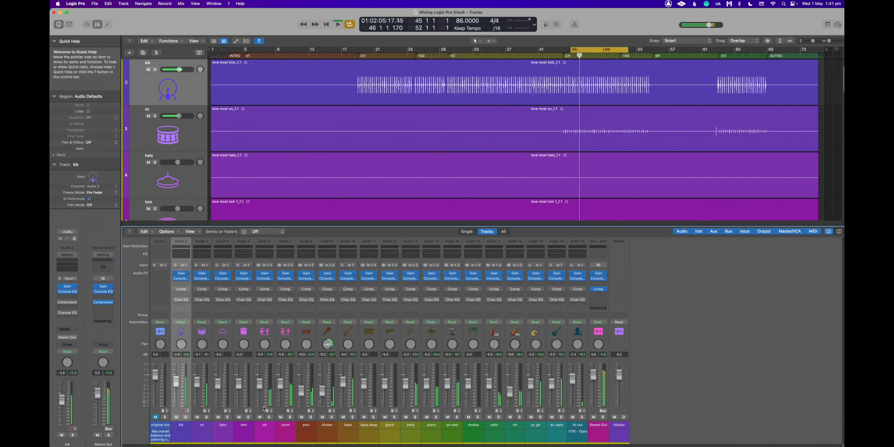
Lower the oh fader to -7.6 dB and the room fader to about -12.6 dB, and replay the loop
{"action": "key", "text": "space"}
{"action": "left_click_drag", "start_coordinate": [302, 391], "coordinate": [259, 387]}
{"action": "key", "text": "space"}
{"action": "key", "text": "space"}
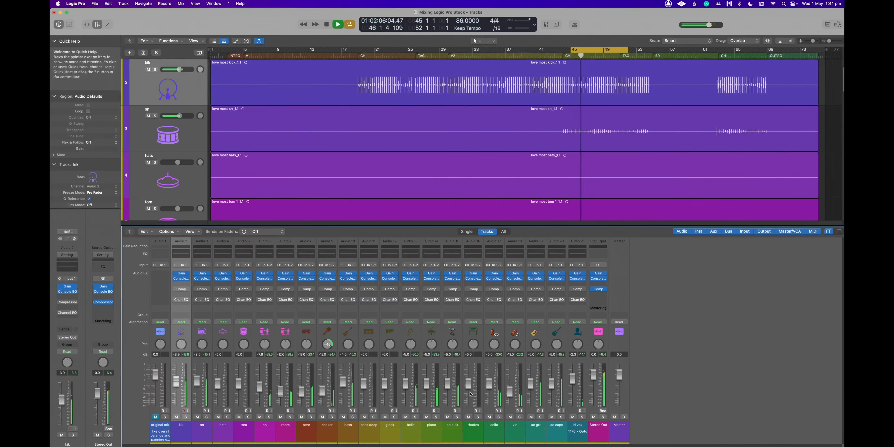
During playback, lower the bells to about -11.2 dB, and raise the piano to -3.3 dB and the lead vocal to -0.3 dB
{"action": "key", "text": "space"}
{"action": "key", "text": "space"}
{"action": "left_click_drag", "start_coordinate": [427, 383], "coordinate": [406, 391]}
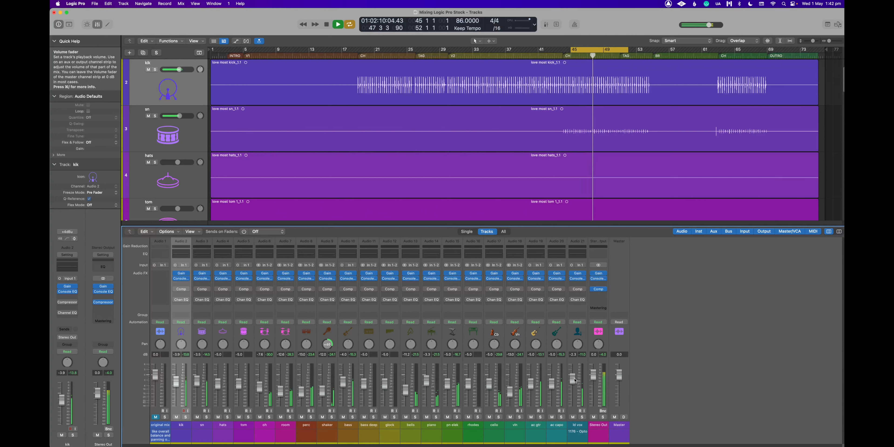
{"action": "key", "text": "space"}
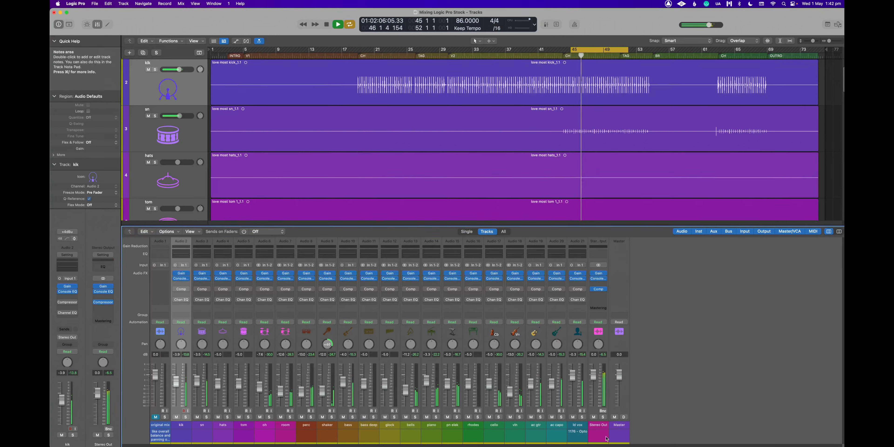
Watch the gain reduction meter of the Stereo Out compressor during playback, close it and listen to the mix level again
{"action": "left_click", "coordinate": [598, 289]}
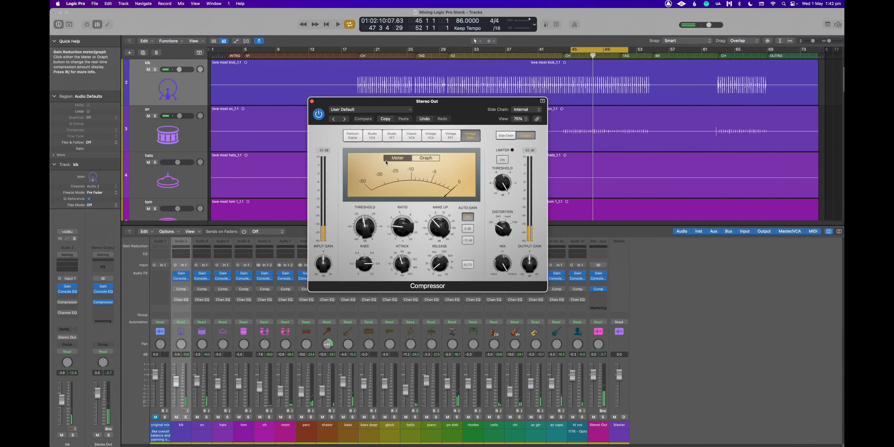
{"action": "key", "text": "space"}
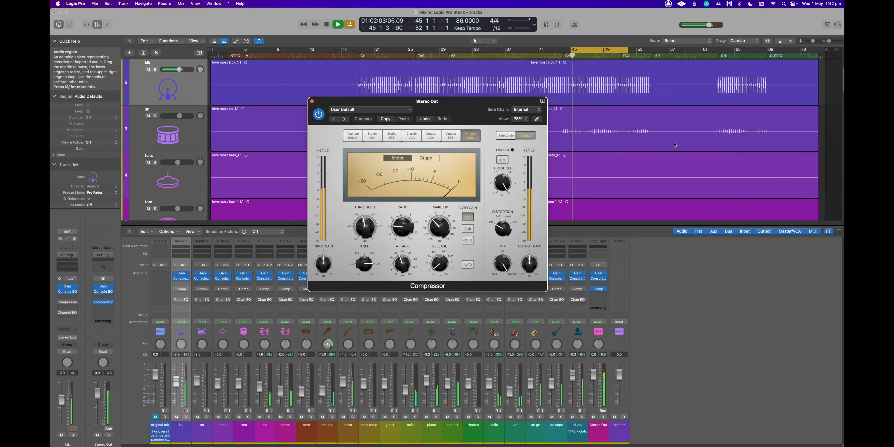
{"action": "left_click", "coordinate": [312, 101]}
{"action": "key", "text": "space"}
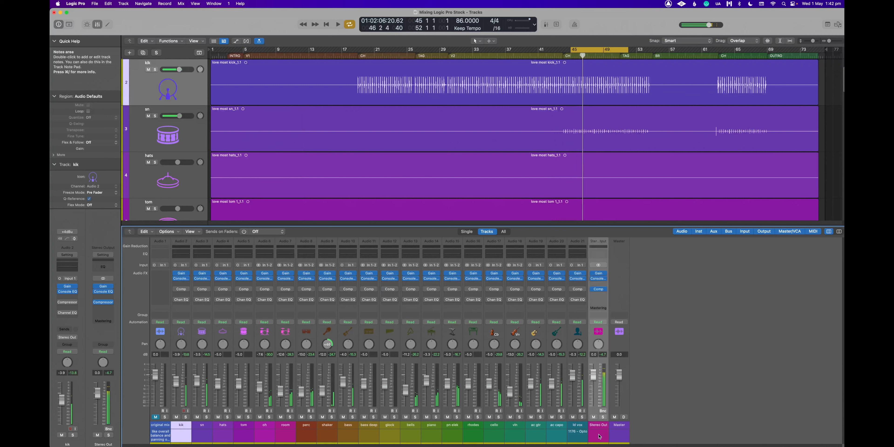
{"action": "key", "text": "space"}
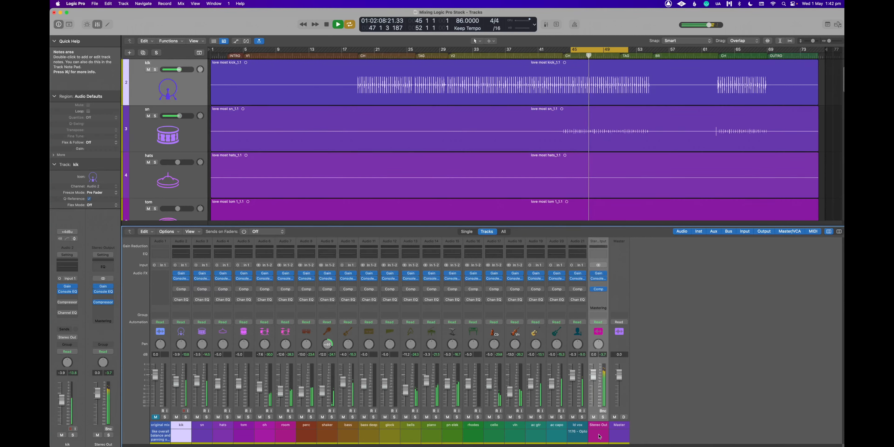
{"action": "key", "text": "space"}
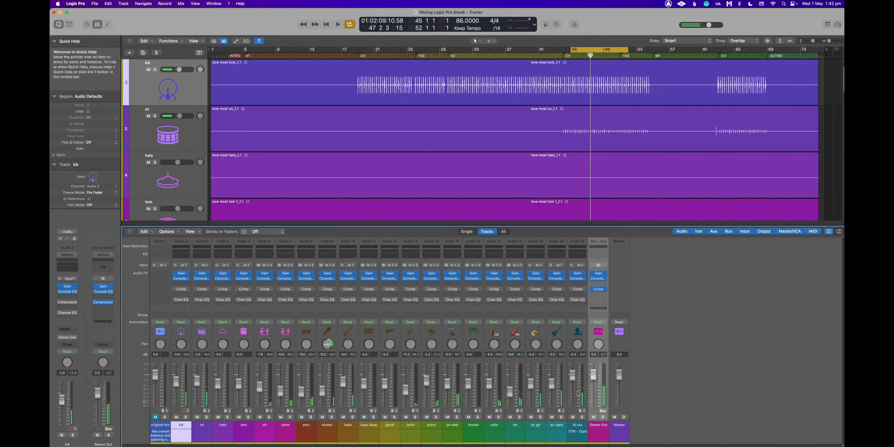
{"action": "key", "text": "space"}
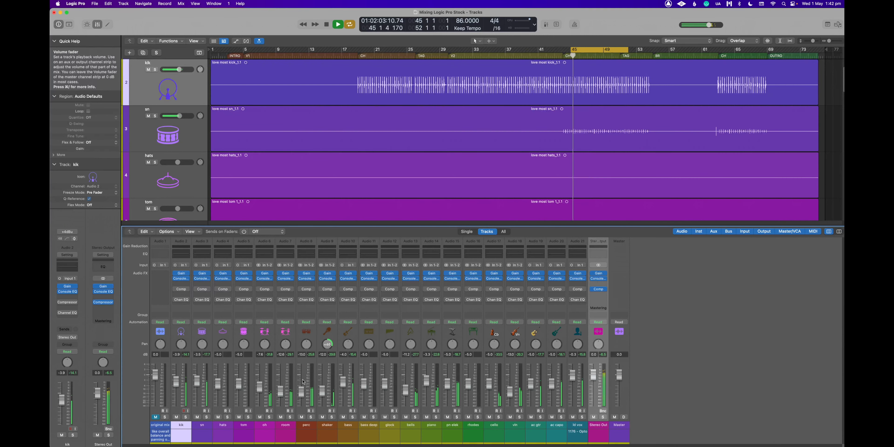
{"action": "key", "text": "space"}
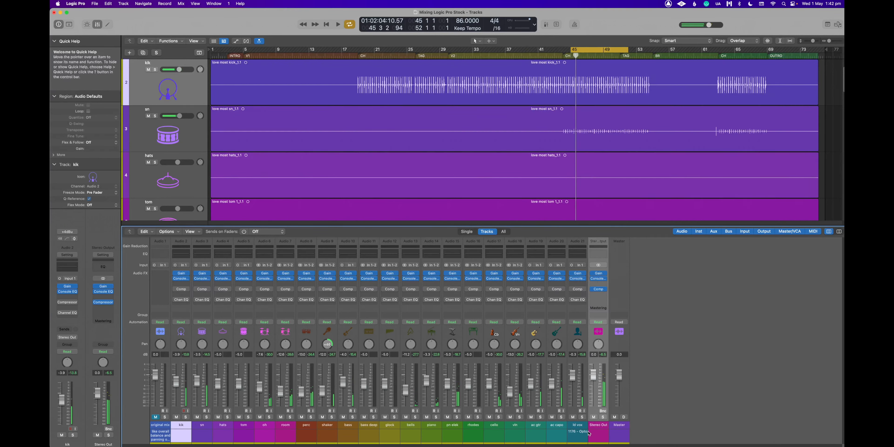
Select all channel strips from kick to lead vocal and raise their faders together, bringing the kick to -2.6 dB
{"action": "left_click", "coordinate": [577, 427], "text": "shift"}
{"action": "left_click", "coordinate": [598, 426], "text": "shift"}
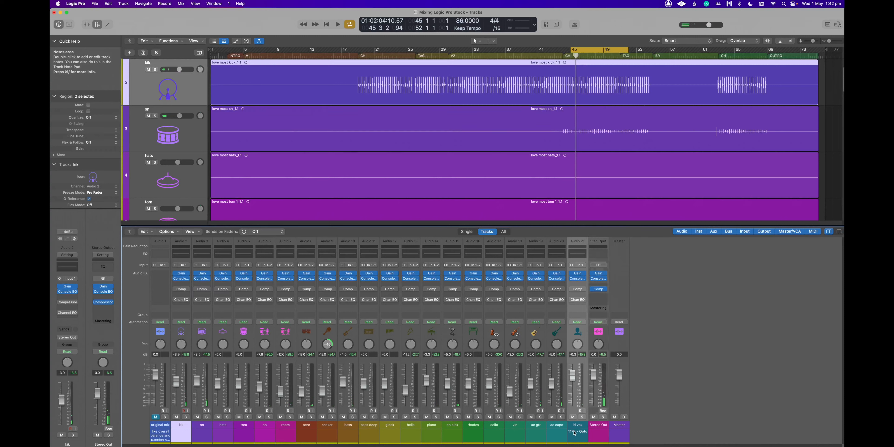
{"action": "left_click", "coordinate": [179, 438], "text": "shift"}
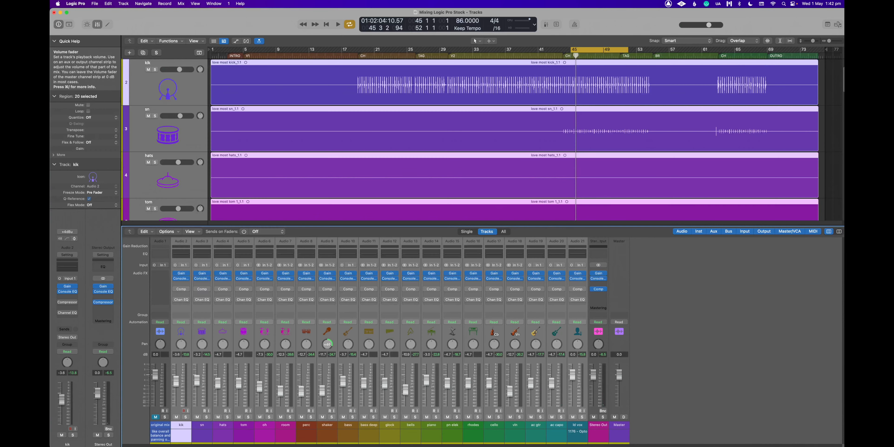
{"action": "key", "text": "space"}
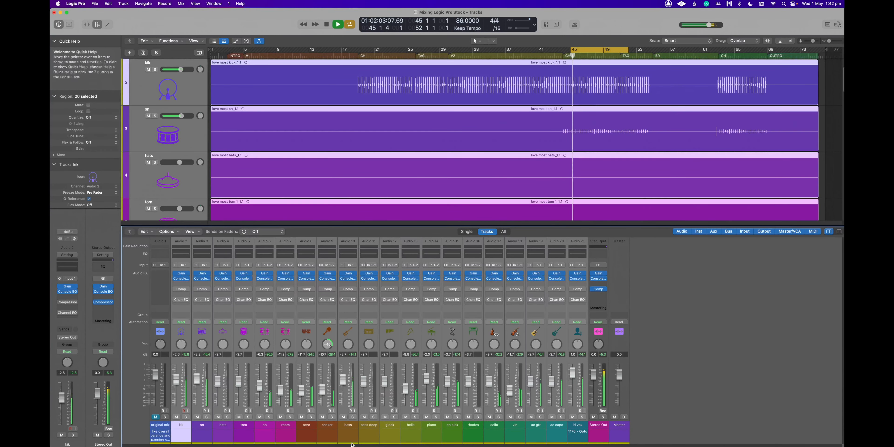
{"action": "left_click", "coordinate": [578, 426]}
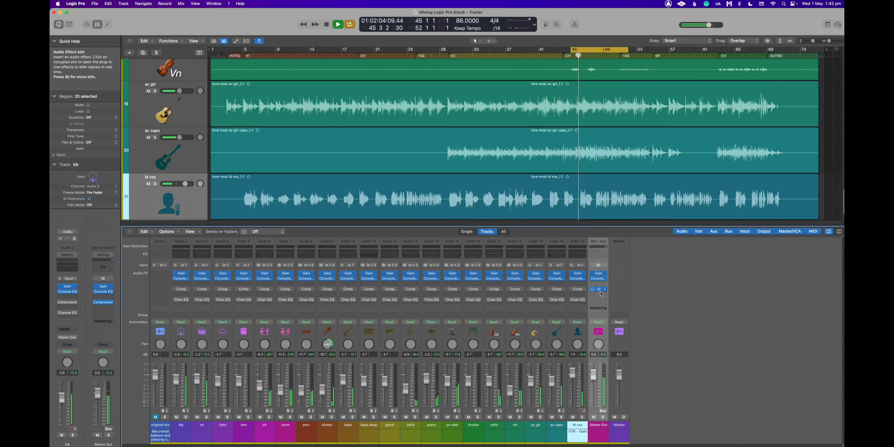
Adjust the threshold of the Stereo Out compressor and compare the mix with all plug-ins bypassed and active
{"action": "left_click", "coordinate": [598, 288]}
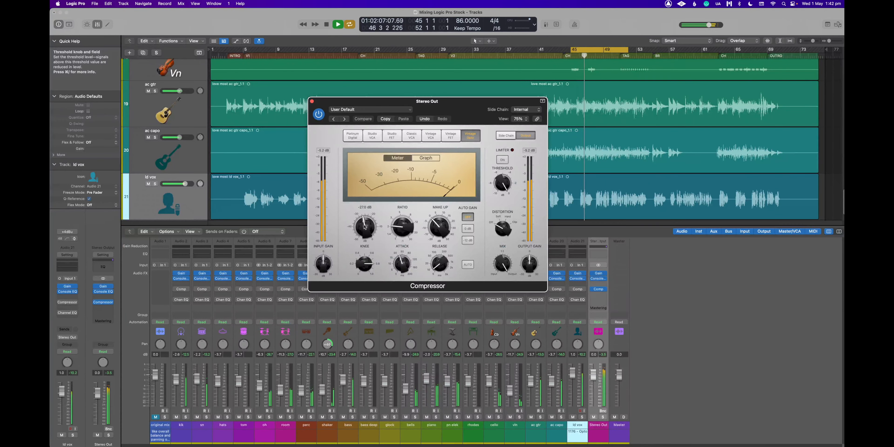
{"action": "left_click_drag", "start_coordinate": [366, 226], "coordinate": [367, 223]}
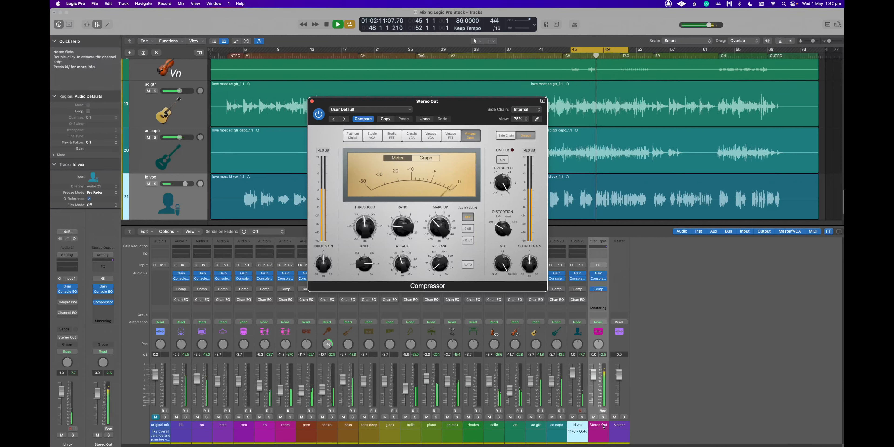
{"action": "key", "text": "alt+b"}
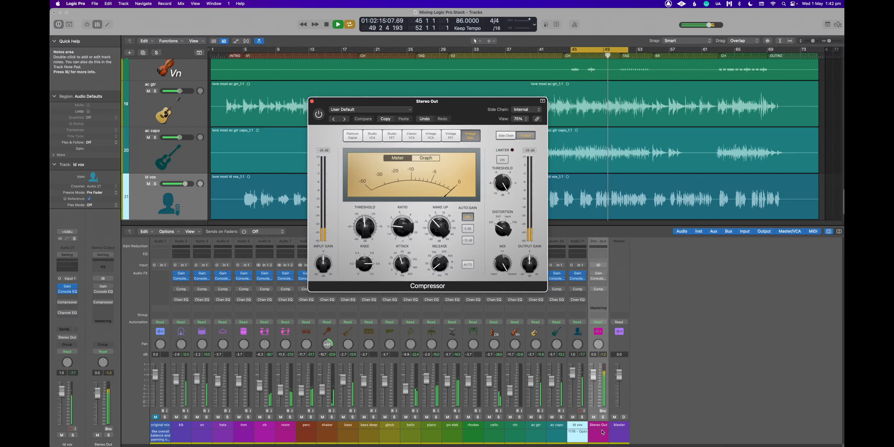
{"action": "key", "text": "alt+b"}
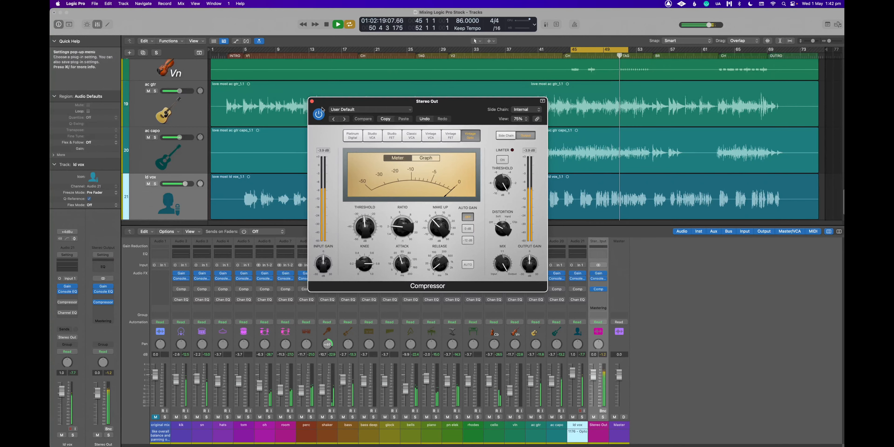
{"action": "left_click", "coordinate": [312, 101]}
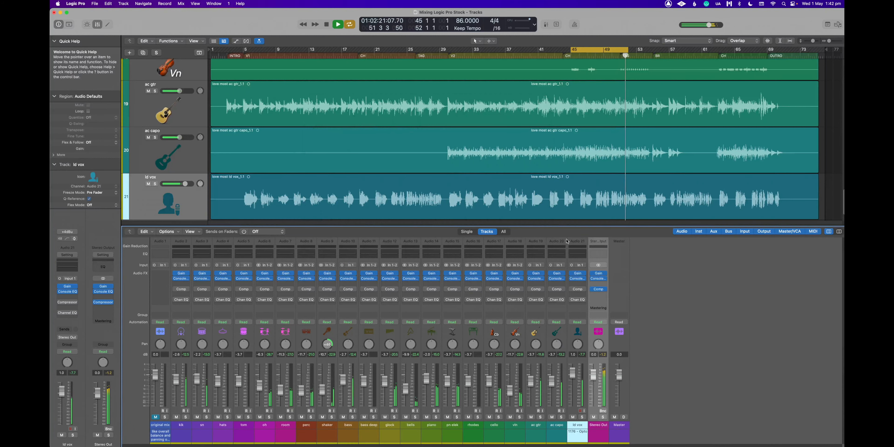
During playback, lower the bells to -10.8 dB, pan the piano and pn elek slightly off centre, and set the bass to -2.2 dB
{"action": "left_click_drag", "start_coordinate": [405, 388], "coordinate": [406, 390]}
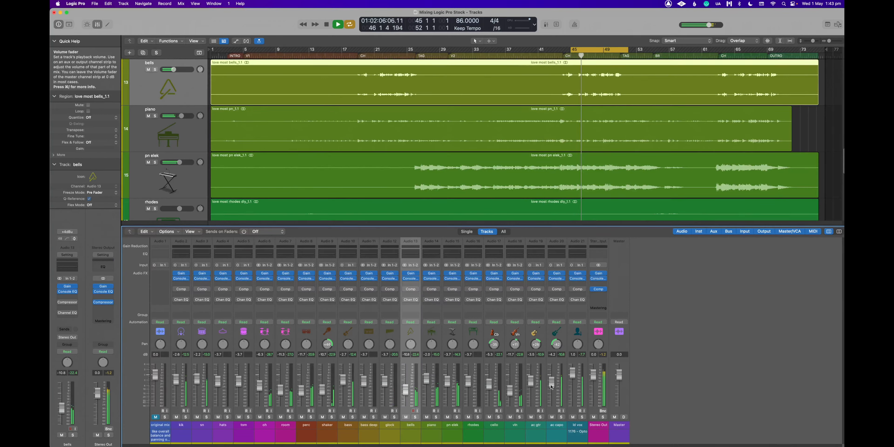
{"action": "left_click_drag", "start_coordinate": [453, 344], "coordinate": [433, 342]}
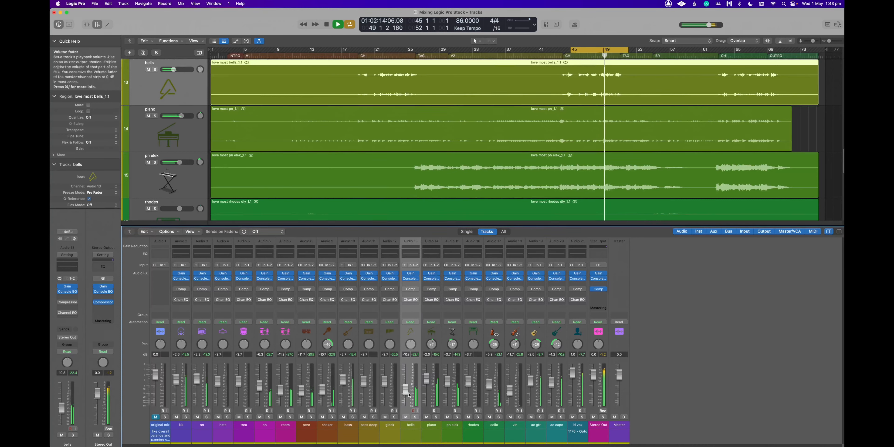
{"action": "left_click_drag", "start_coordinate": [342, 385], "coordinate": [343, 384]}
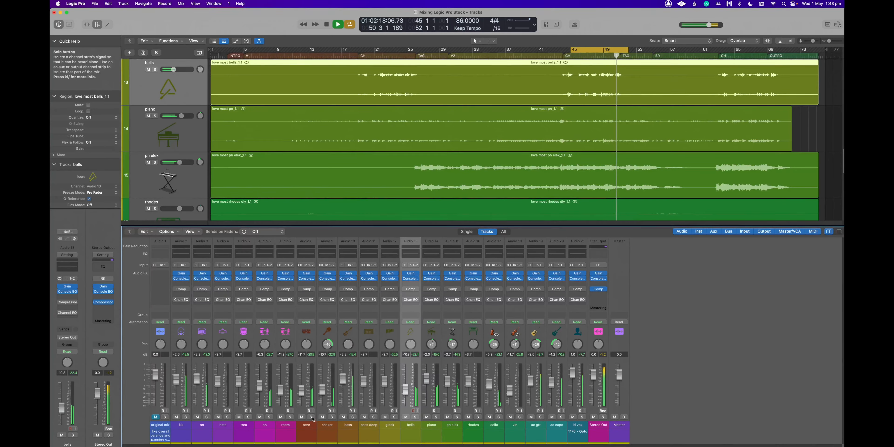
Try small pan offsets on the perc channel, reset its pan to centre and resume playback
{"action": "left_click_drag", "start_coordinate": [306, 344], "coordinate": [306, 346]}
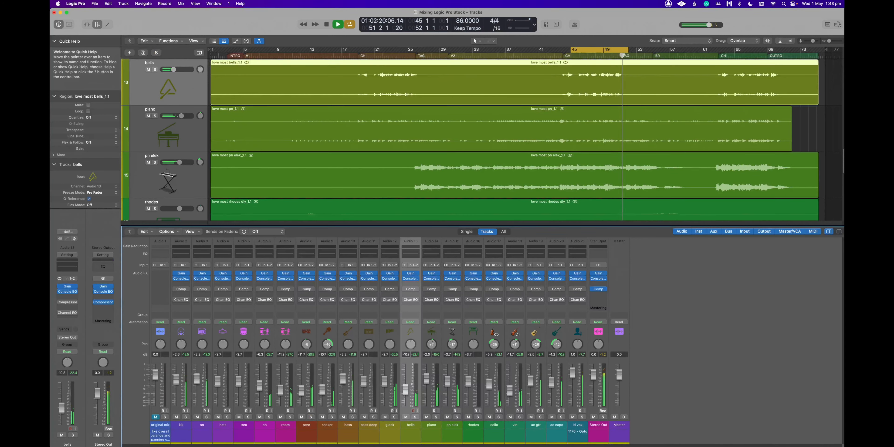
{"action": "key", "text": "space"}
{"action": "left_click", "coordinate": [310, 346], "text": "ctrl"}
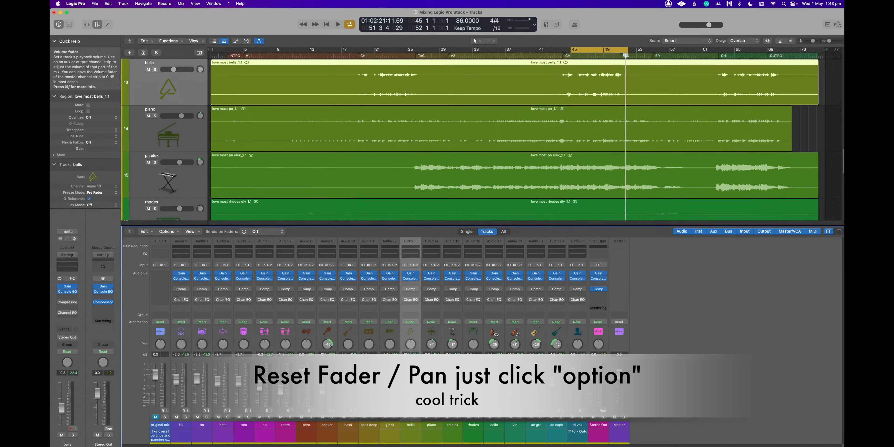
{"action": "left_click_drag", "start_coordinate": [303, 343], "coordinate": [303, 346]}
{"action": "key", "text": "space"}
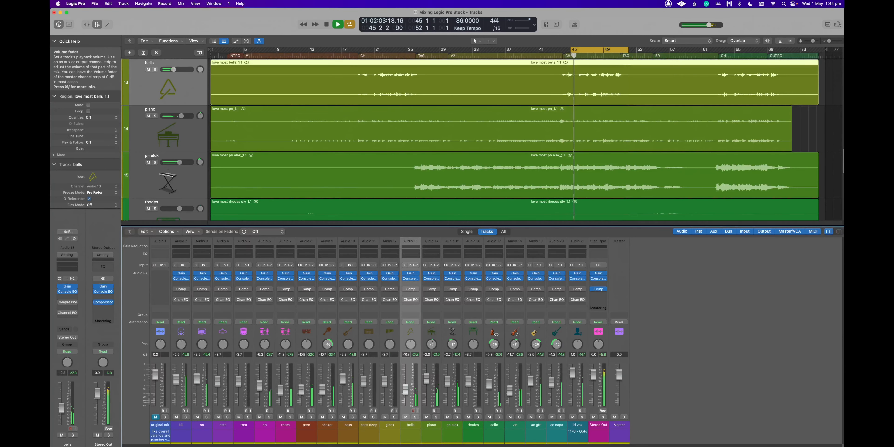
Solo the perc channel and try panning it further off centre in Balance mode during playback
{"action": "left_click", "coordinate": [311, 417]}
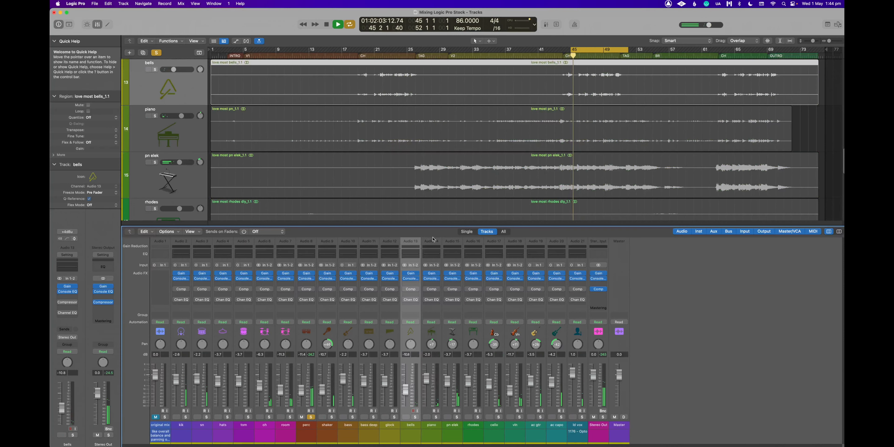
{"action": "left_click_drag", "start_coordinate": [306, 344], "coordinate": [306, 365]}
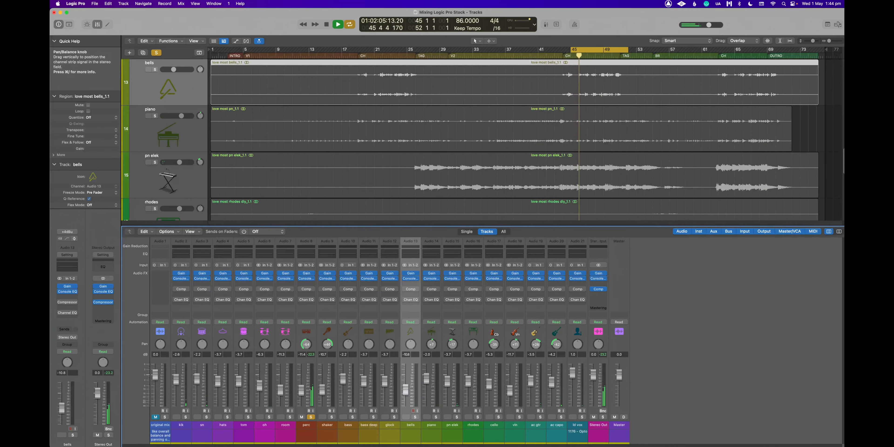
{"action": "key", "text": "space"}
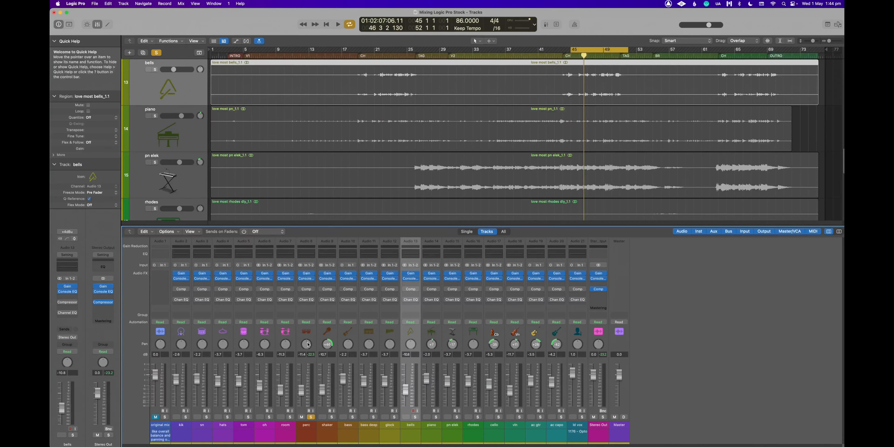
Change the perc channel's pan mode to Stereo Pan, pan it partly left and raise its fader slightly in the full mix
{"action": "right_click", "coordinate": [308, 344]}
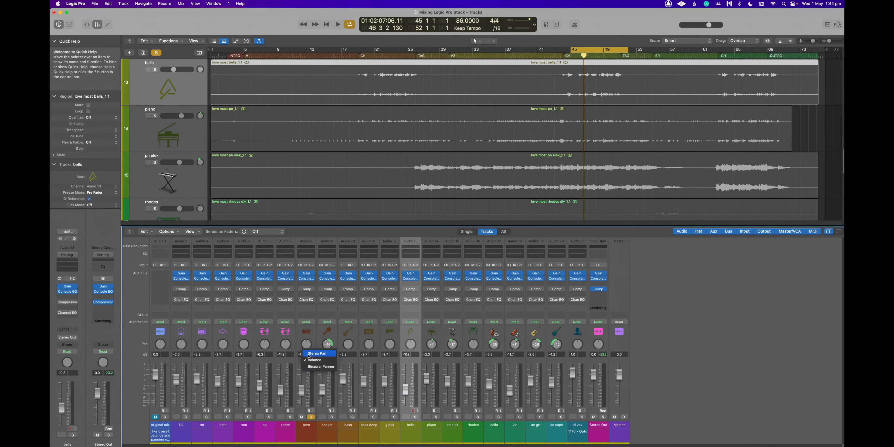
{"action": "left_click", "coordinate": [316, 354]}
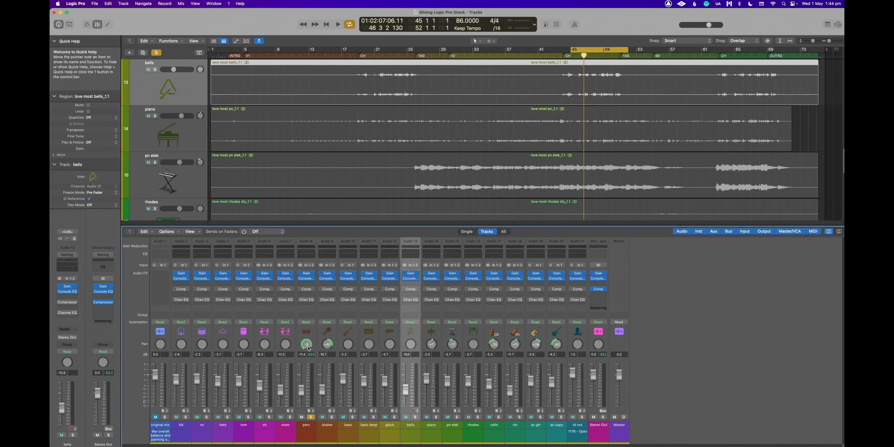
{"action": "key", "text": "space"}
{"action": "left_click_drag", "start_coordinate": [308, 346], "coordinate": [306, 350]}
{"action": "left_click", "coordinate": [311, 417]}
{"action": "left_click_drag", "start_coordinate": [301, 390], "coordinate": [301, 388]}
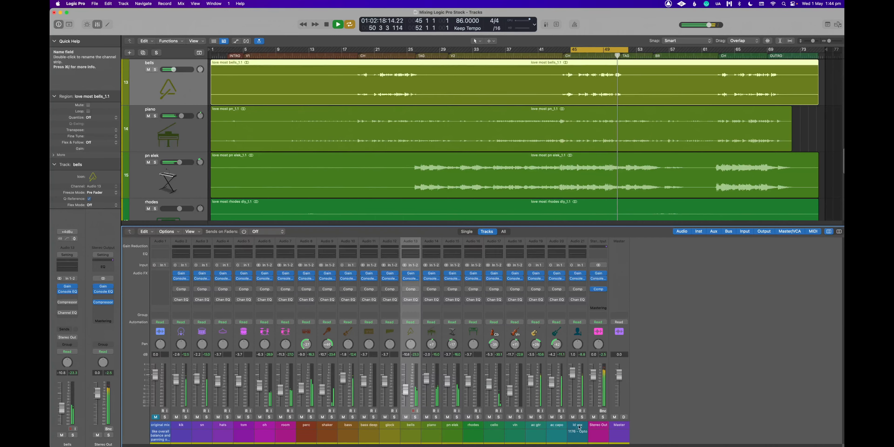
Stop playback and inspect the Vintage Console EQ on the kik channel, closing it again
{"action": "key", "text": "space"}
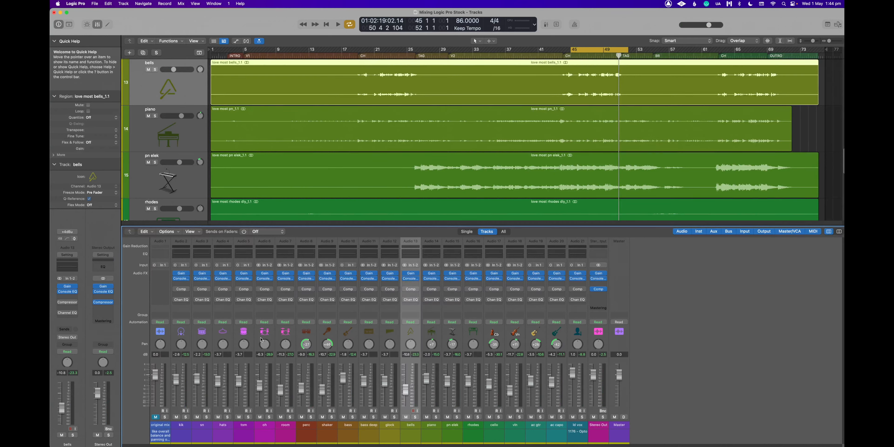
{"action": "left_click", "coordinate": [181, 279]}
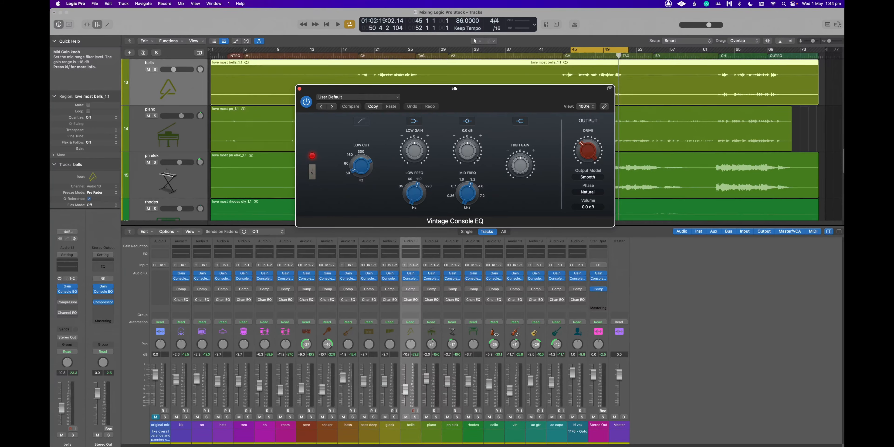
{"action": "left_click", "coordinate": [300, 89]}
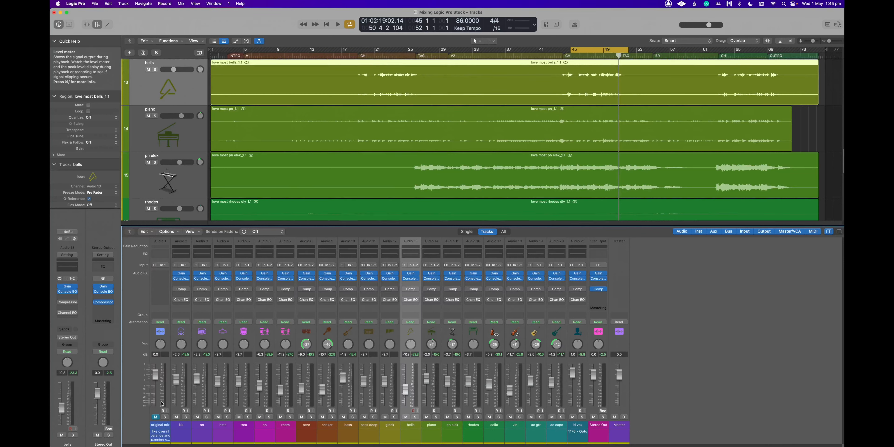
{"action": "left_click_drag", "start_coordinate": [173, 383], "coordinate": [174, 382]}
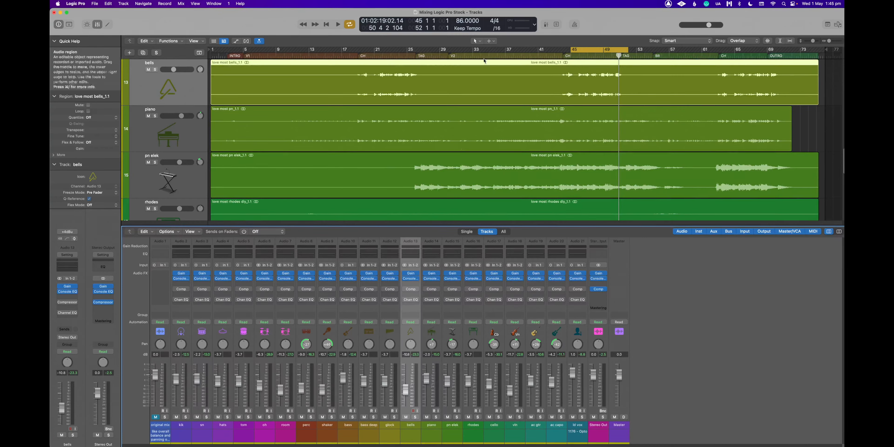
Extend the cycle region's start back to bar 43, play it briefly and select the kik channel strip
{"action": "left_click_drag", "start_coordinate": [571, 50], "coordinate": [554, 49]}
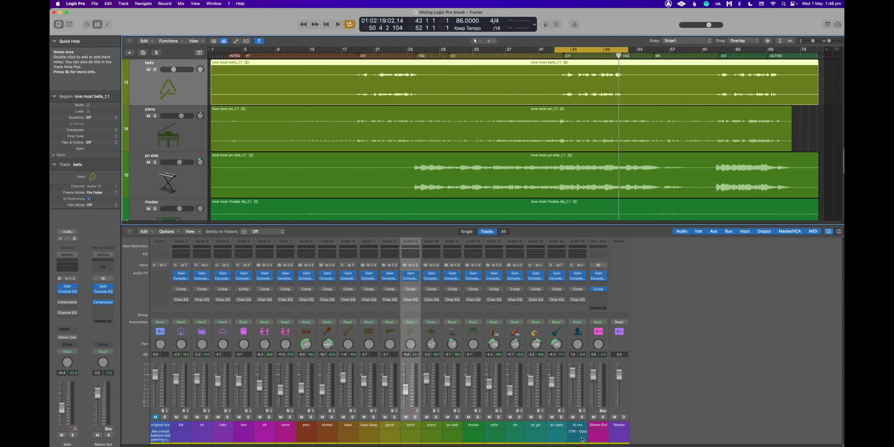
{"action": "key", "text": "space"}
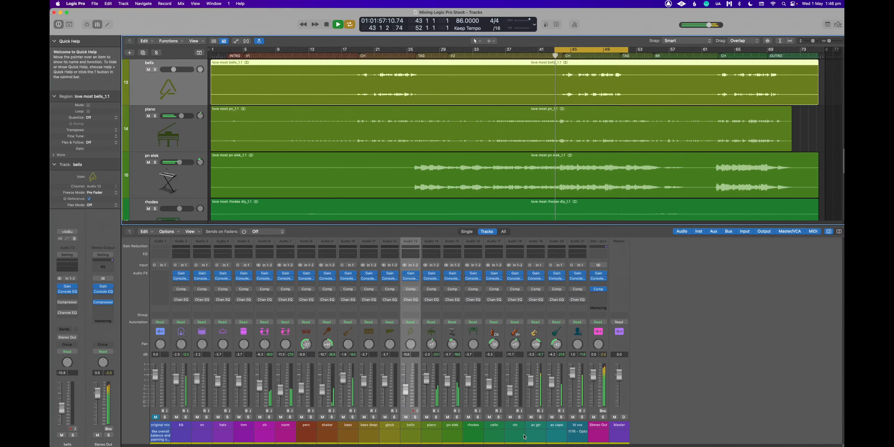
{"action": "left_click", "coordinate": [183, 437]}
{"action": "key", "text": "space"}
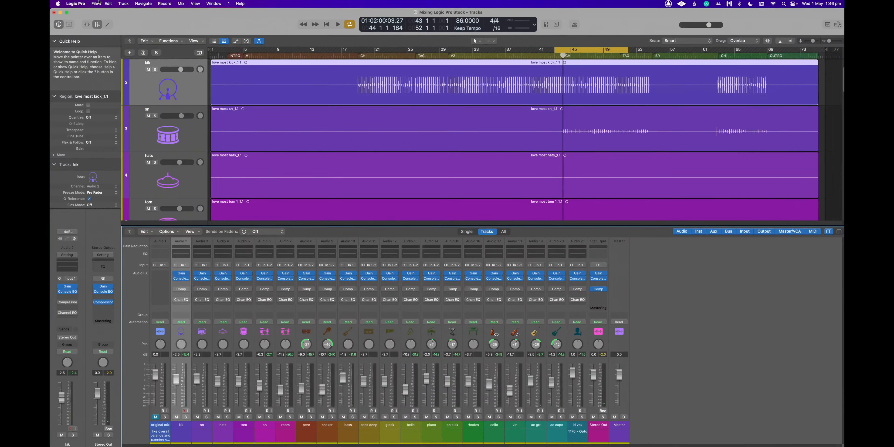
Save the project
{"action": "left_click", "coordinate": [99, 4]}
{"action": "left_click", "coordinate": [97, 58]}
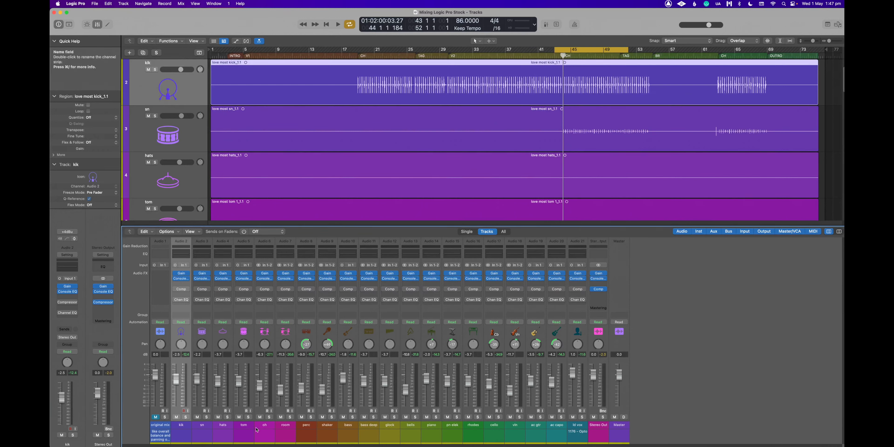
Solo the kik during playback and set the Low Freq of its Vintage Console EQ to about 67 Hz
{"action": "key", "text": "space"}
{"action": "left_click", "coordinate": [186, 417]}
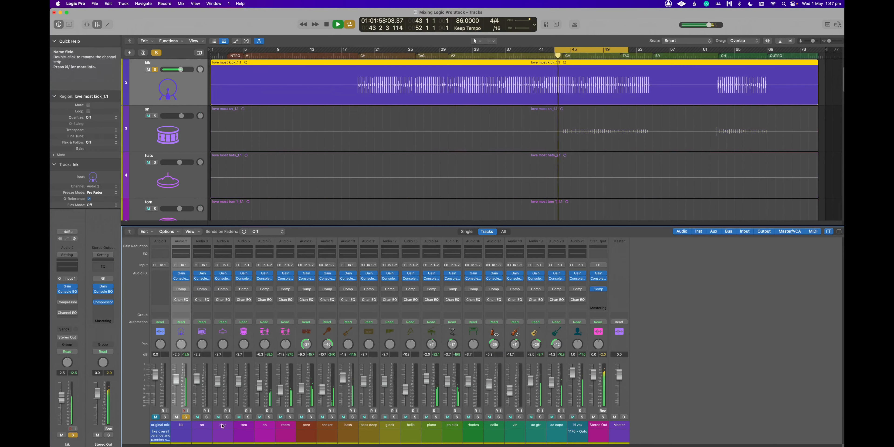
{"action": "left_click", "coordinate": [181, 275]}
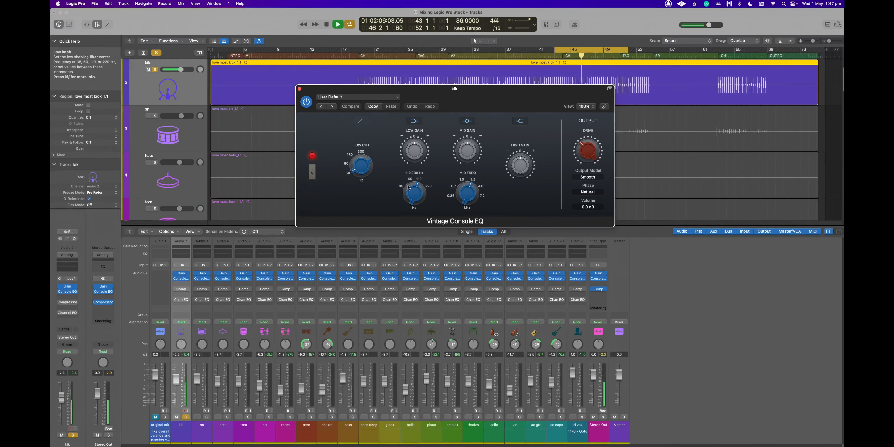
{"action": "mouse_move", "coordinate": [409, 190]}
{"action": "left_mouse_down"}
{"action": "mouse_move", "coordinate": [407, 203]}
{"action": "mouse_move", "coordinate": [411, 187]}
{"action": "left_mouse_up"}
{"action": "key", "text": "space"}
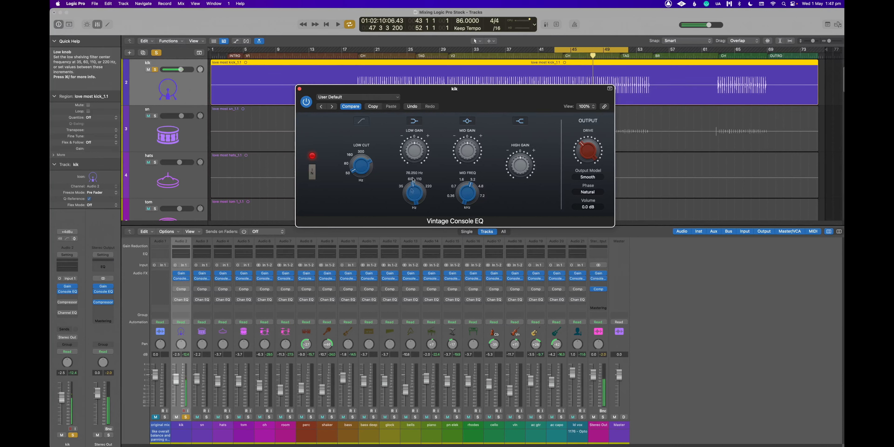
{"action": "double_click", "coordinate": [412, 172]}
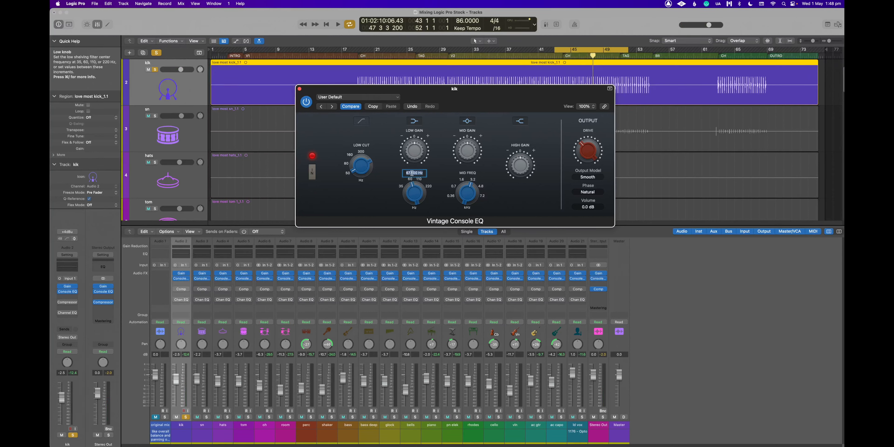
{"action": "key", "text": "Return"}
During playback, boost the kik EQ's Low Gain to about 5.7 dB and adjust its High Gain
{"action": "mouse_move", "coordinate": [415, 154]}
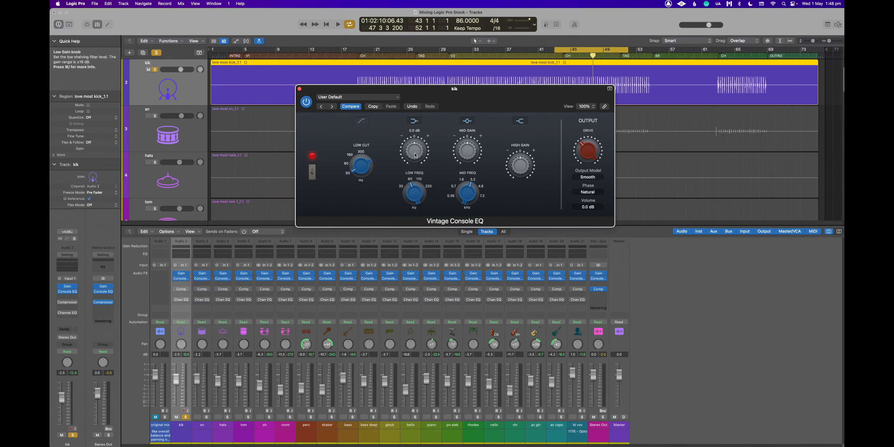
{"action": "key", "text": "space"}
{"action": "left_click_drag", "start_coordinate": [415, 156], "coordinate": [415, 140]}
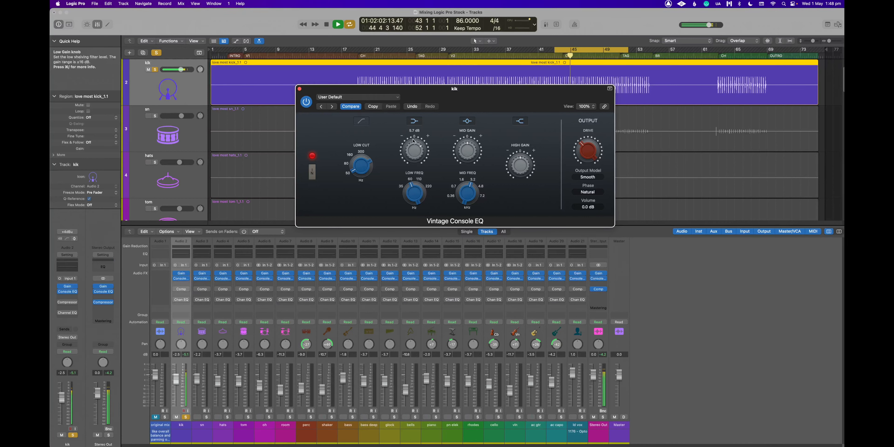
{"action": "mouse_move", "coordinate": [521, 165]}
{"action": "left_mouse_down"}
{"action": "mouse_move", "coordinate": [521, 145]}
{"action": "mouse_move", "coordinate": [521, 162]}
{"action": "left_mouse_up"}
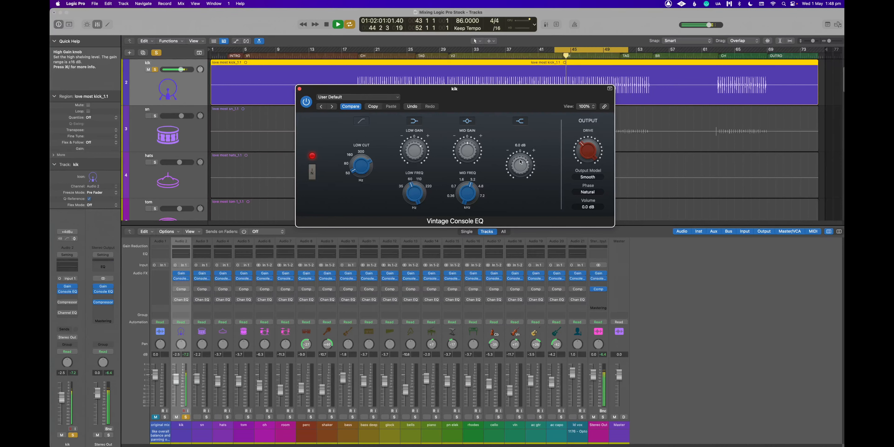
Switch the kik's EQ circuit out and back in to compare the soloed sound, restarting playback
{"action": "left_click", "coordinate": [312, 172]}
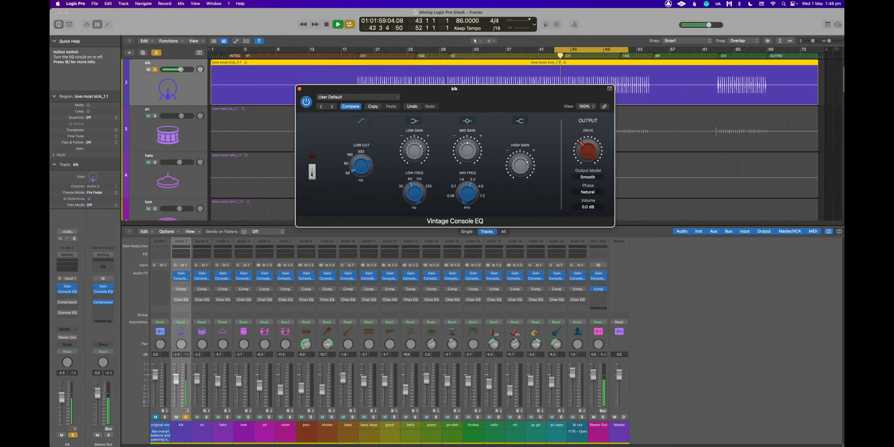
{"action": "left_click", "coordinate": [312, 175]}
{"action": "key", "text": "space"}
{"action": "key", "text": "space"}
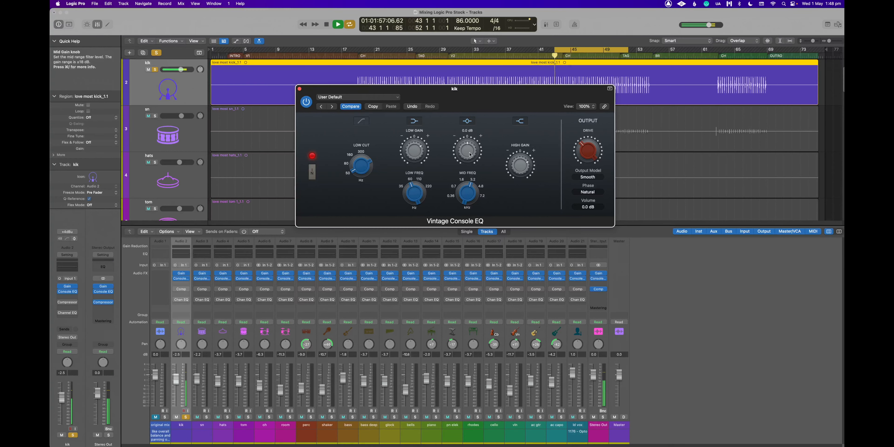
Set the kik EQ's Mid Freq near 0.36 kHz and boost its Mid Gain to hear that range during playback
{"action": "key", "text": "space"}
{"action": "left_click_drag", "start_coordinate": [465, 191], "coordinate": [464, 231]}
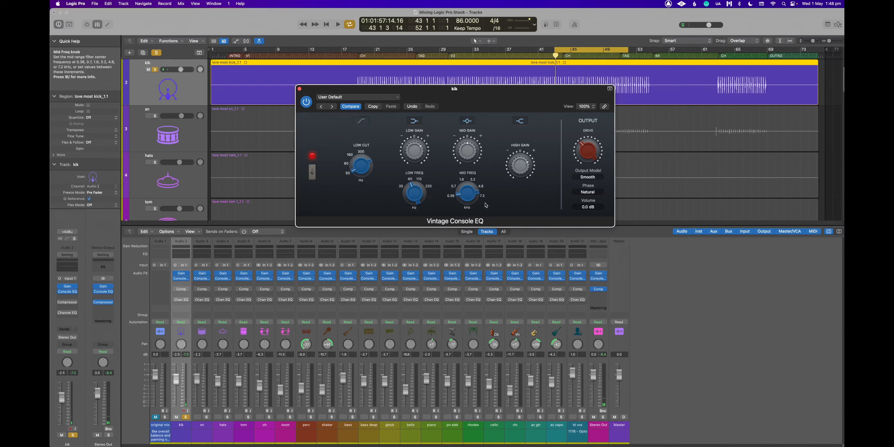
{"action": "left_click_drag", "start_coordinate": [466, 200], "coordinate": [466, 201]}
{"action": "key", "text": "space"}
{"action": "left_click_drag", "start_coordinate": [467, 151], "coordinate": [463, 112]}
{"action": "left_click_drag", "start_coordinate": [462, 194], "coordinate": [464, 215]}
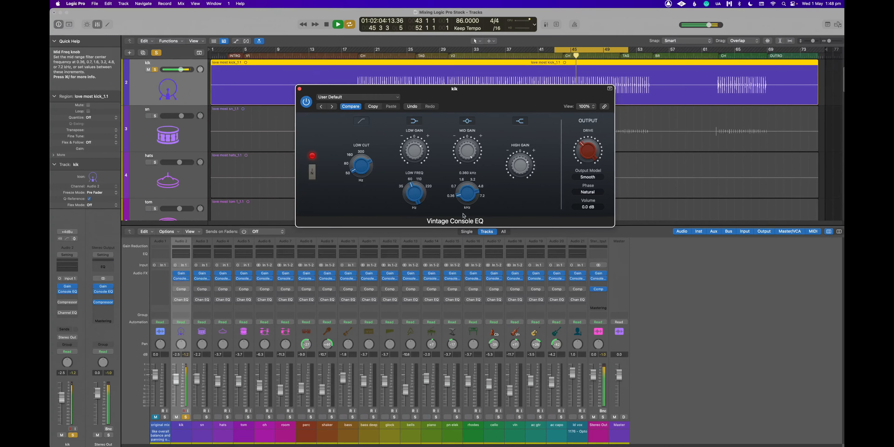
Cut the kik EQ's Mid Gain to about -2.3 dB, comparing with the EQ circuit out and in, and stop playback
{"action": "left_click_drag", "start_coordinate": [468, 150], "coordinate": [471, 196]}
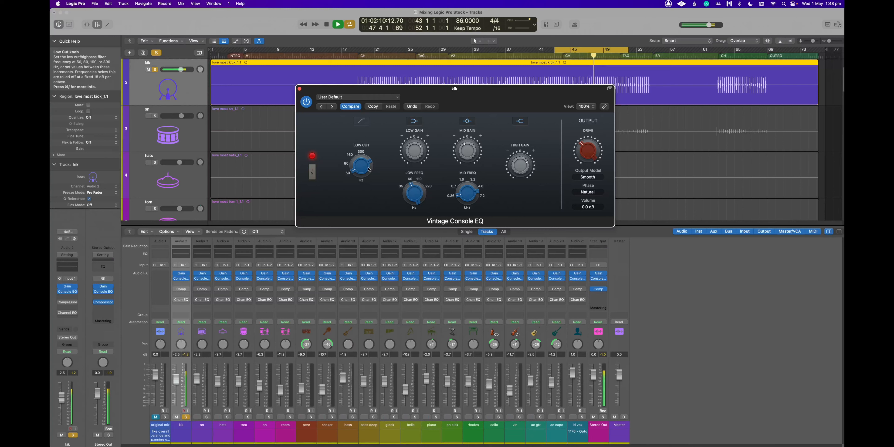
{"action": "left_click", "coordinate": [312, 172]}
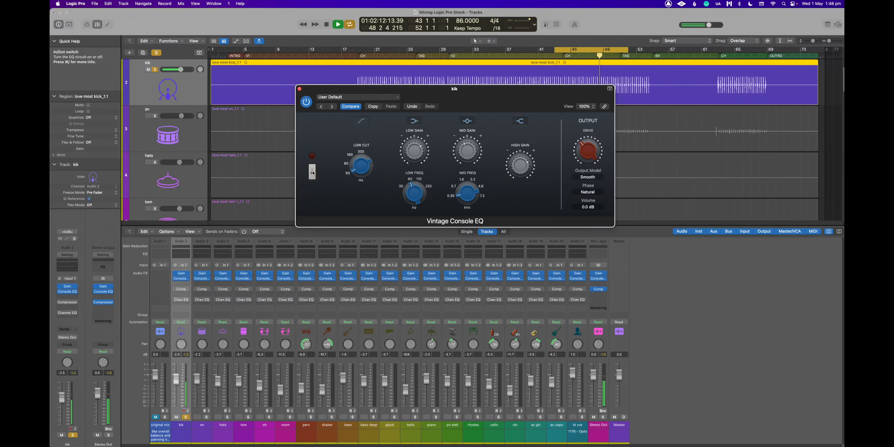
{"action": "left_click", "coordinate": [312, 172]}
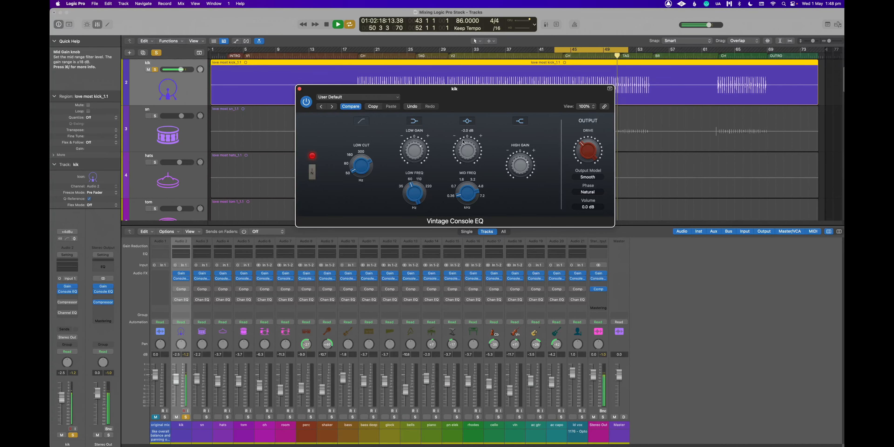
{"action": "left_click_drag", "start_coordinate": [464, 141], "coordinate": [463, 143]}
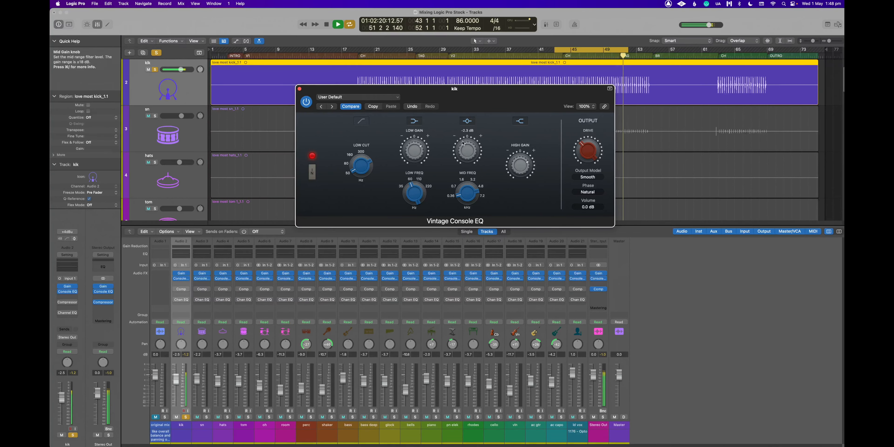
{"action": "key", "text": "space"}
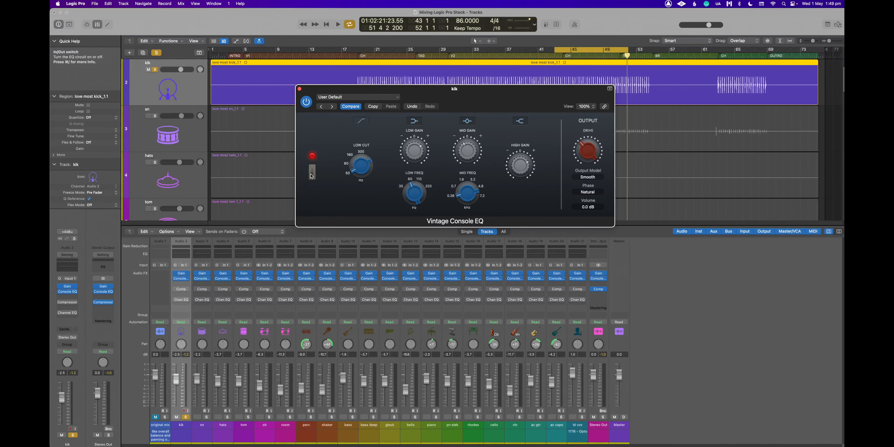
Unsolo the kik and play the full mix, switching the kik's EQ circuit out to compare
{"action": "left_click", "coordinate": [186, 417]}
{"action": "key", "text": "space"}
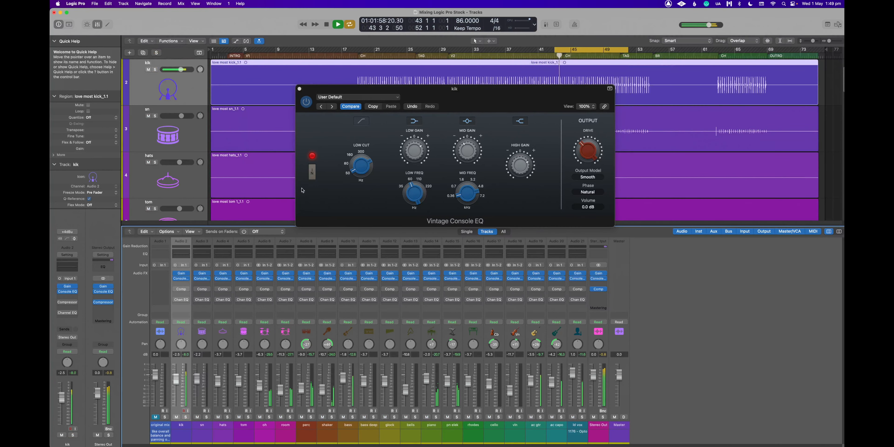
{"action": "left_click", "coordinate": [312, 173]}
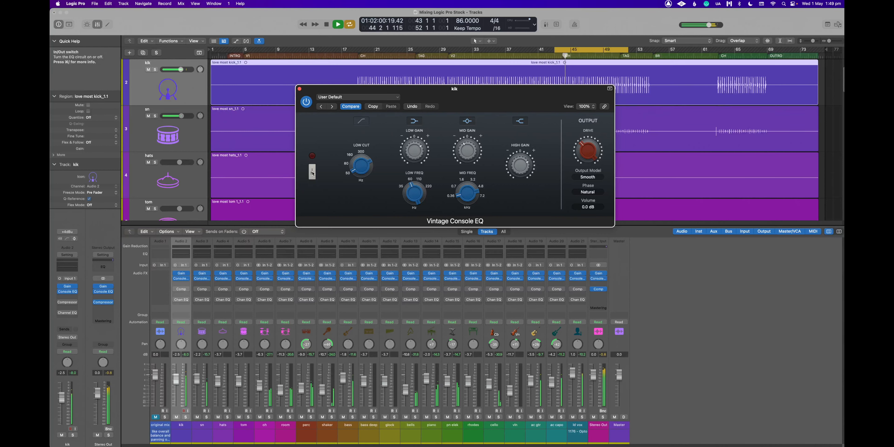
{"action": "key", "text": "space"}
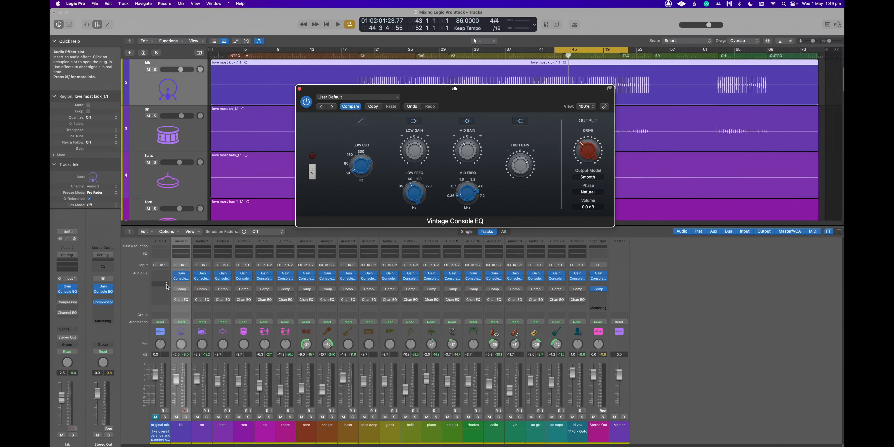
Browse Logic's stock EQ and Dynamics plug-ins from an empty insert slot, including the Vintage EQ Collection and Compressor, without inserting one
{"action": "left_click", "coordinate": [164, 275]}
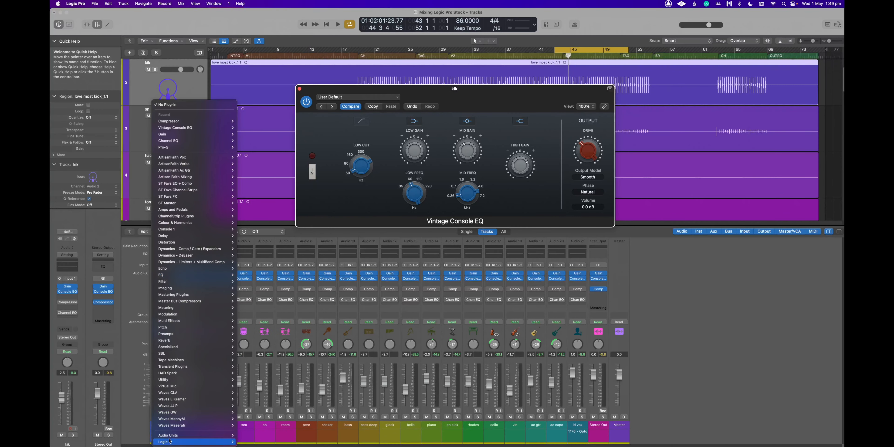
{"action": "mouse_move", "coordinate": [170, 442]}
{"action": "mouse_move", "coordinate": [262, 382]}
{"action": "mouse_move", "coordinate": [292, 410]}
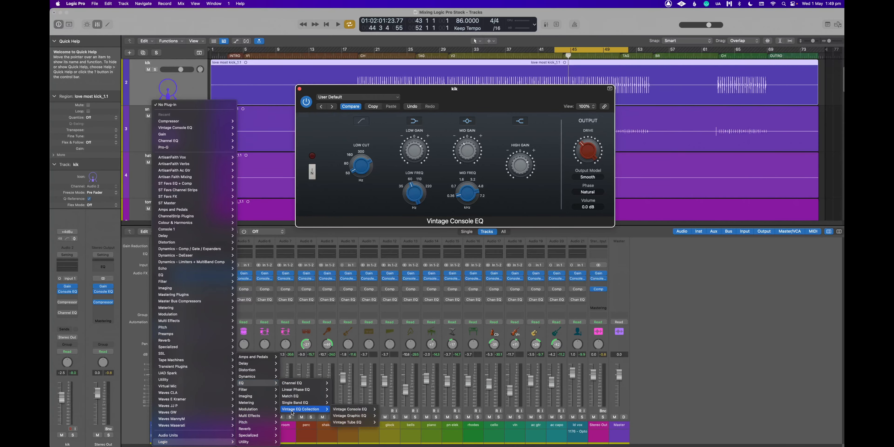
{"action": "mouse_move", "coordinate": [348, 412]}
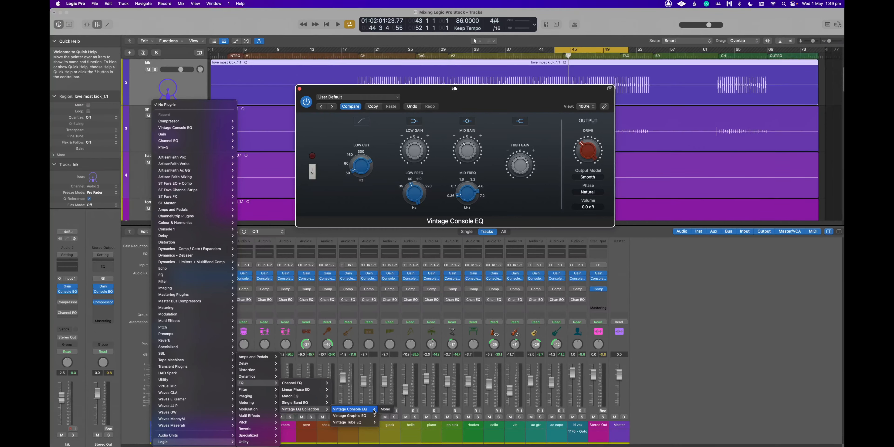
{"action": "left_click", "coordinate": [298, 90]}
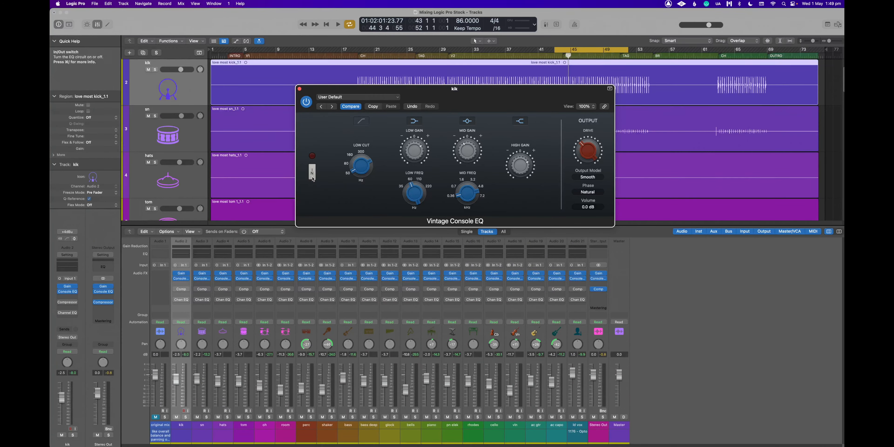
{"action": "left_click", "coordinate": [162, 287]}
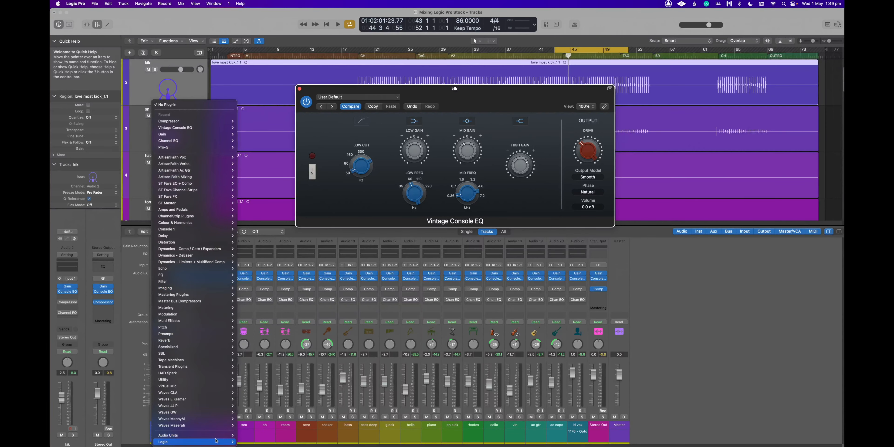
{"action": "mouse_move", "coordinate": [216, 441]}
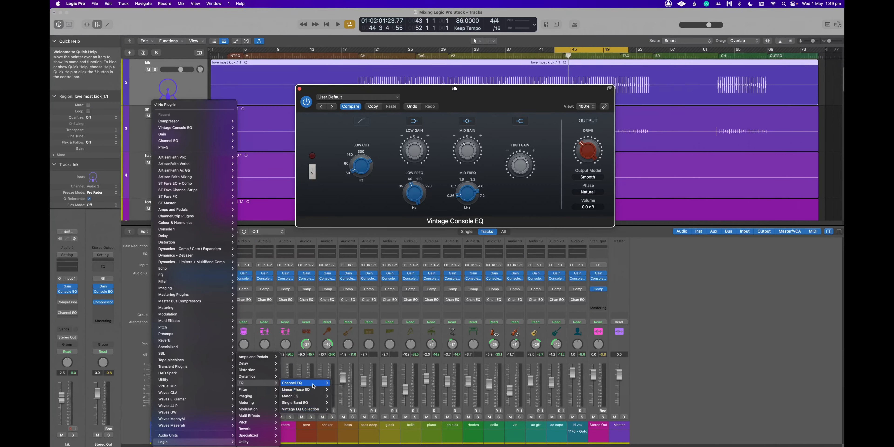
{"action": "mouse_move", "coordinate": [314, 384]}
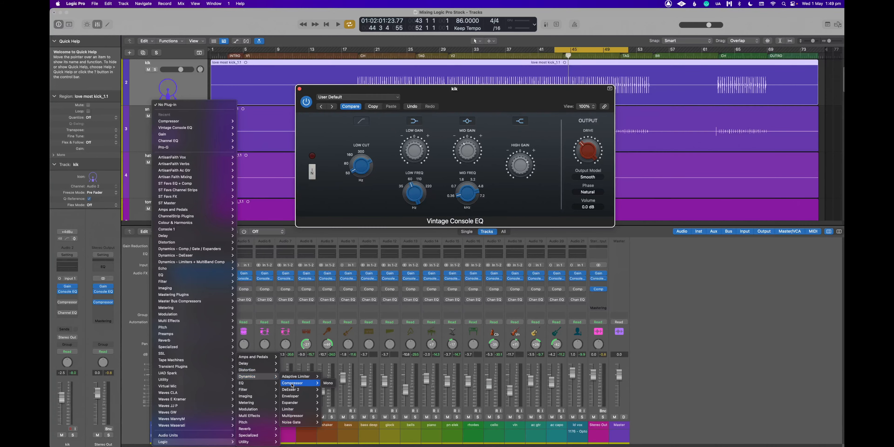
{"action": "left_click", "coordinate": [311, 173]}
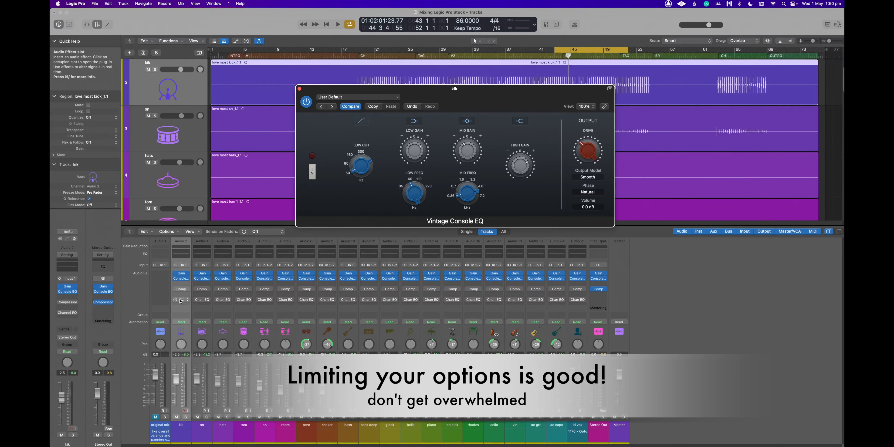
Switch the kik's EQ circuit back in and close that plug-in, and turn on and open the track's Compressor
{"action": "left_click", "coordinate": [312, 172]}
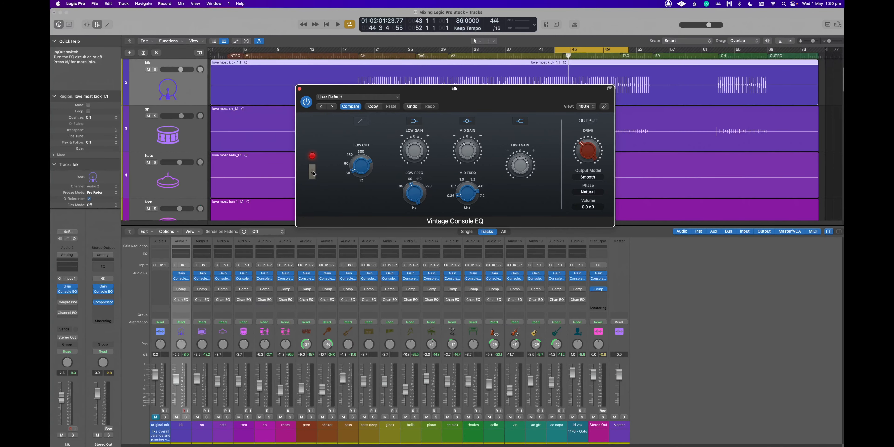
{"action": "left_click", "coordinate": [299, 89]}
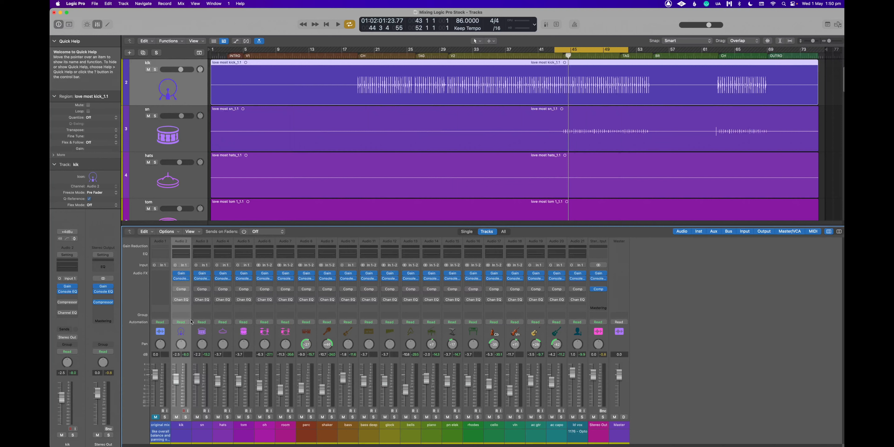
{"action": "left_click", "coordinate": [175, 290]}
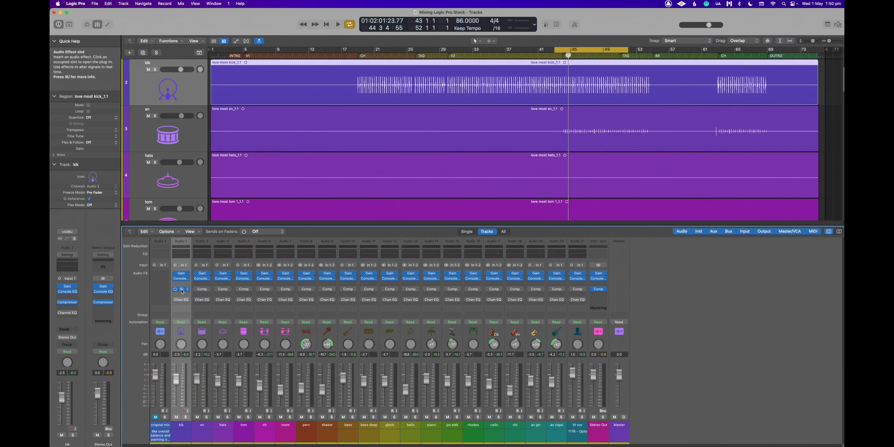
{"action": "left_click", "coordinate": [182, 290]}
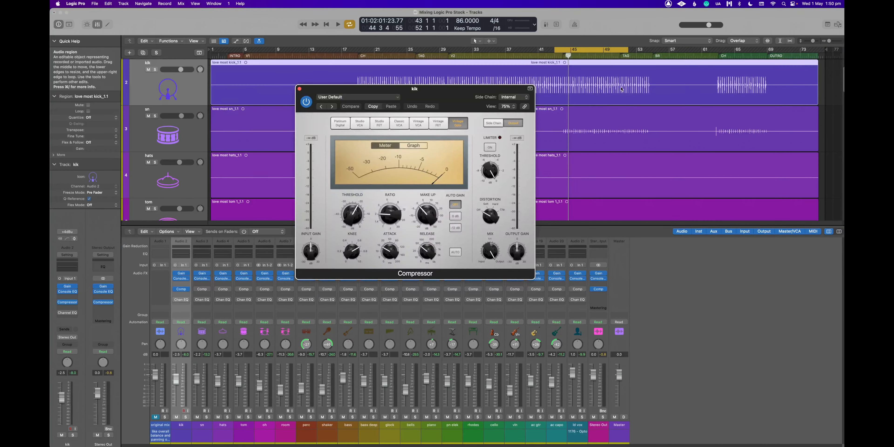
{"action": "left_click_drag", "start_coordinate": [434, 94], "coordinate": [390, 138]}
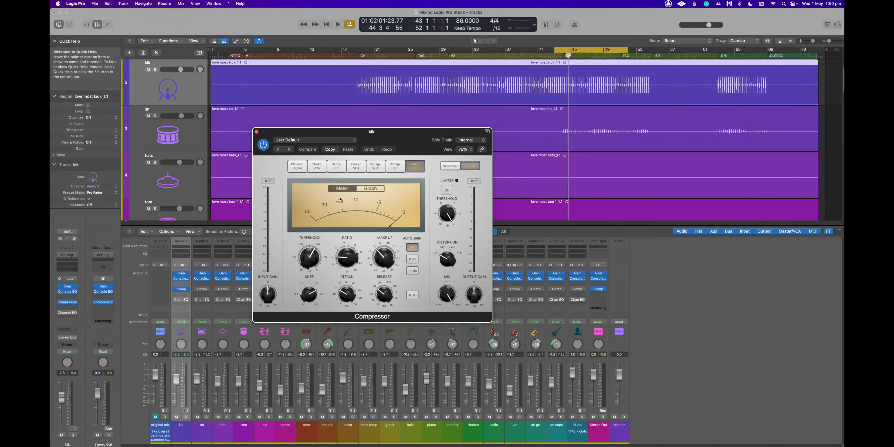
Load the Rock Kick drum preset into the kik's Compressor and play the mix
{"action": "left_click", "coordinate": [312, 140]}
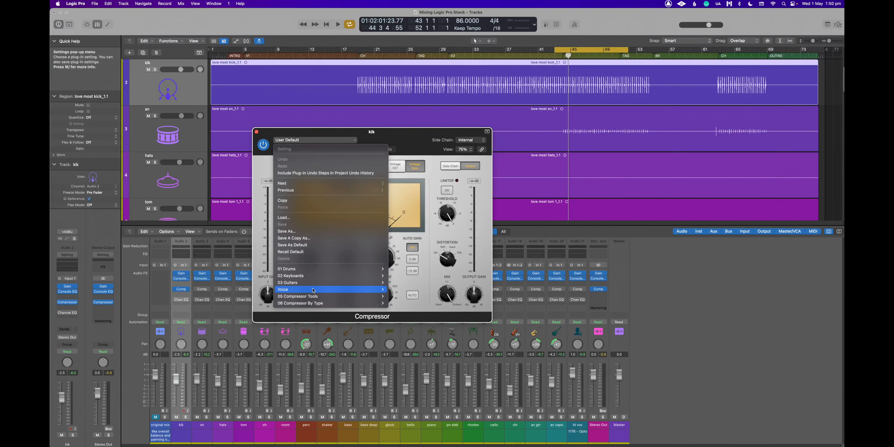
{"action": "mouse_move", "coordinate": [322, 270]}
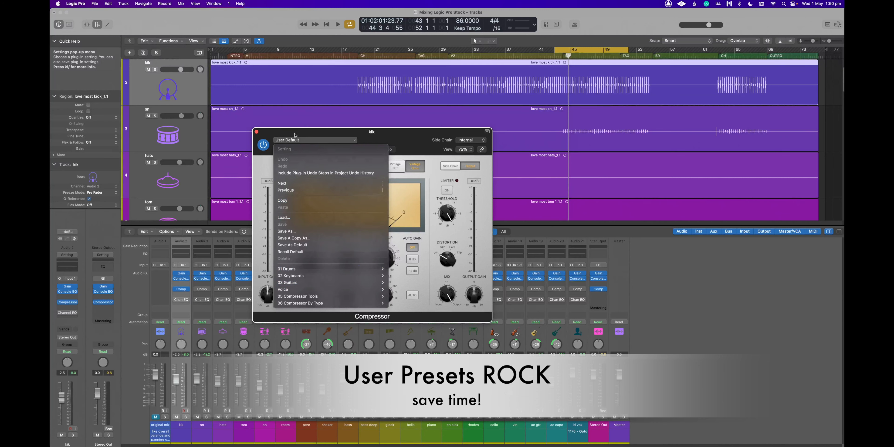
{"action": "left_click", "coordinate": [295, 136]}
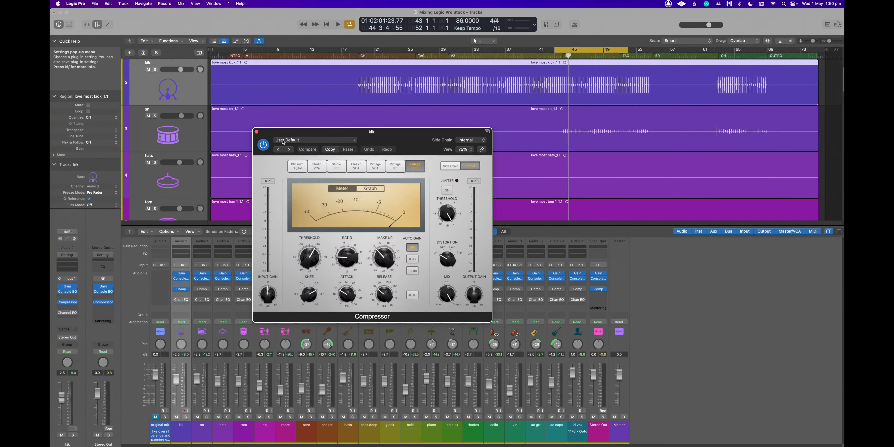
{"action": "left_click", "coordinate": [284, 141]}
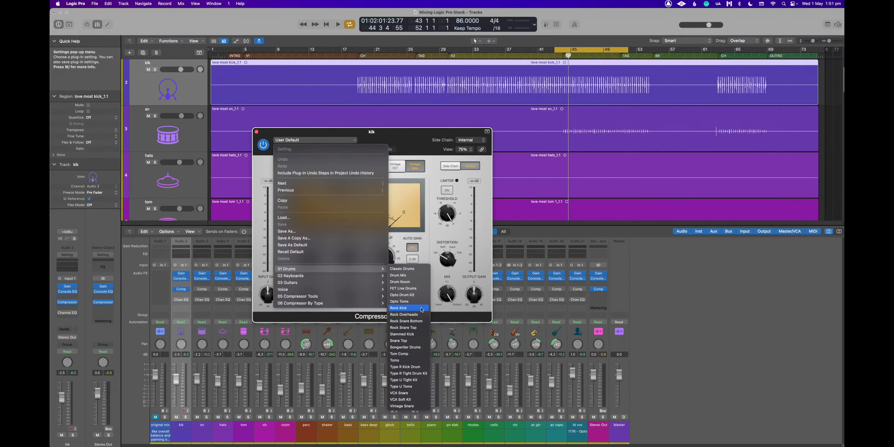
{"action": "left_click", "coordinate": [422, 309]}
{"action": "key", "text": "space"}
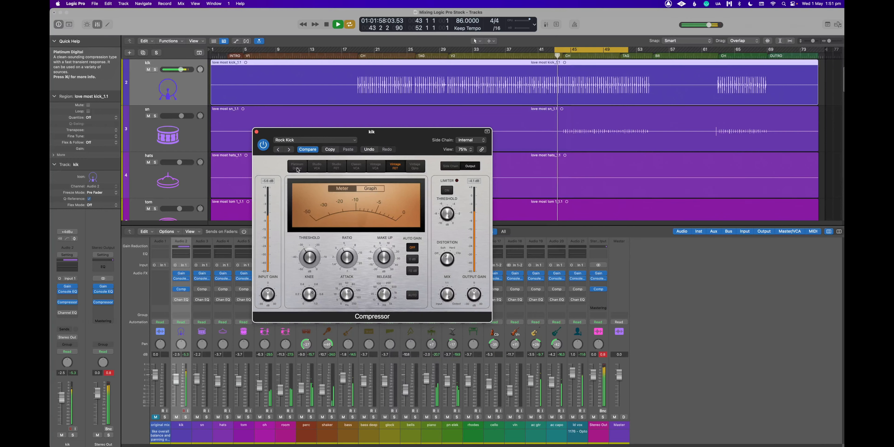
Set the kik Compressor's threshold to about -15 dB during playback, bypassing and re-enabling the plug-in to compare
{"action": "key", "text": "space"}
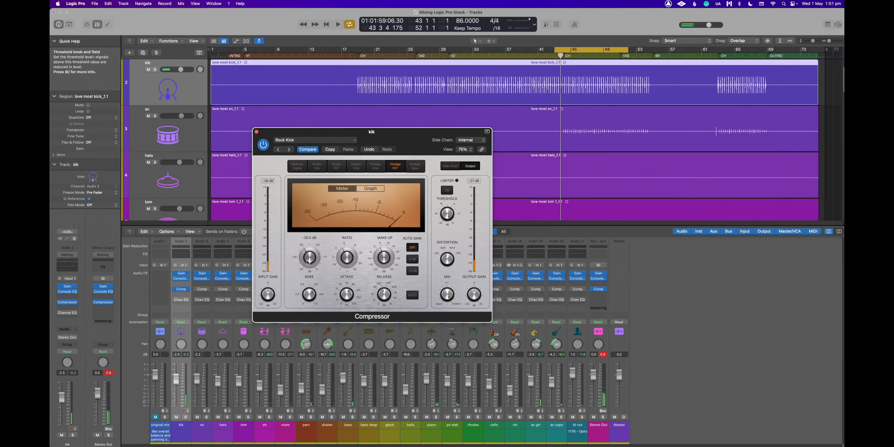
{"action": "key", "text": "space"}
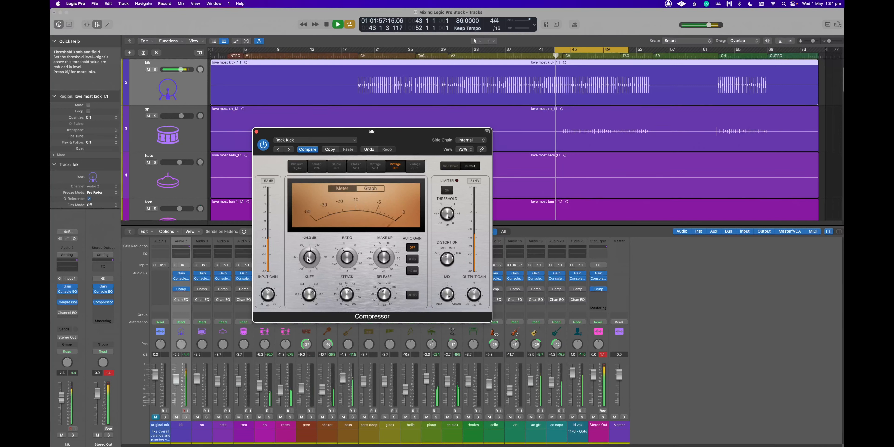
{"action": "left_click_drag", "start_coordinate": [307, 256], "coordinate": [312, 247]}
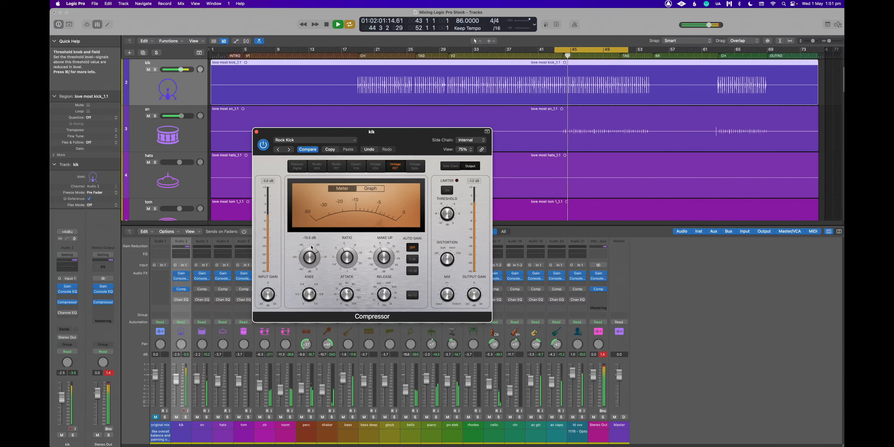
{"action": "left_click", "coordinate": [264, 146]}
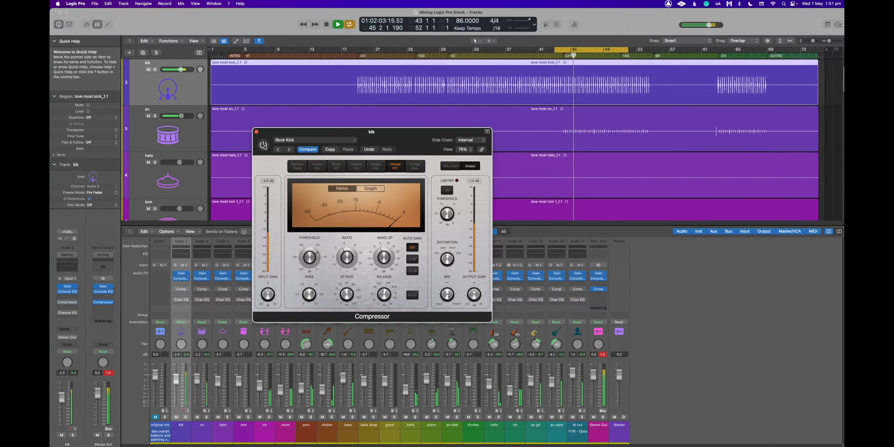
{"action": "left_click", "coordinate": [264, 145]}
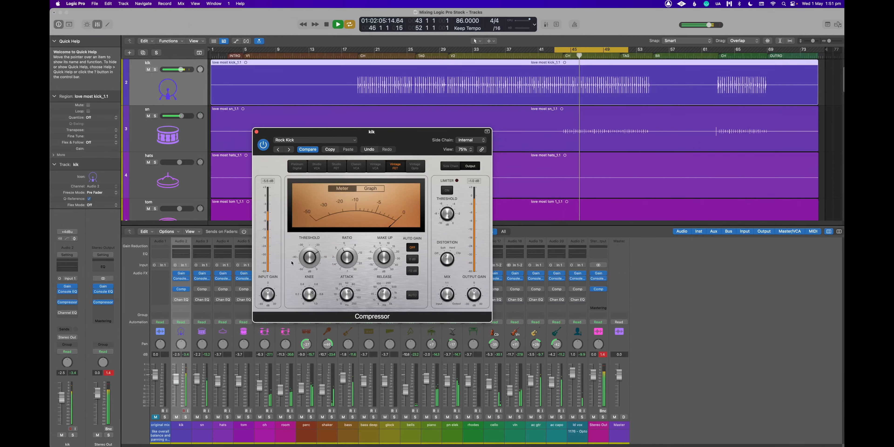
Fine-tune the kik Compressor's threshold and set Make Up to 1.5 dB, comparing it bypassed and active before stopping playback
{"action": "left_click_drag", "start_coordinate": [305, 258], "coordinate": [305, 256]}
{"action": "key", "text": "space"}
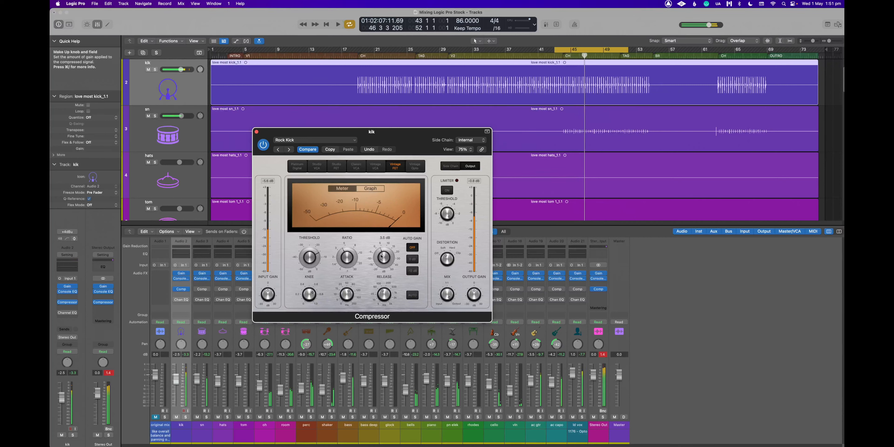
{"action": "key", "text": "space"}
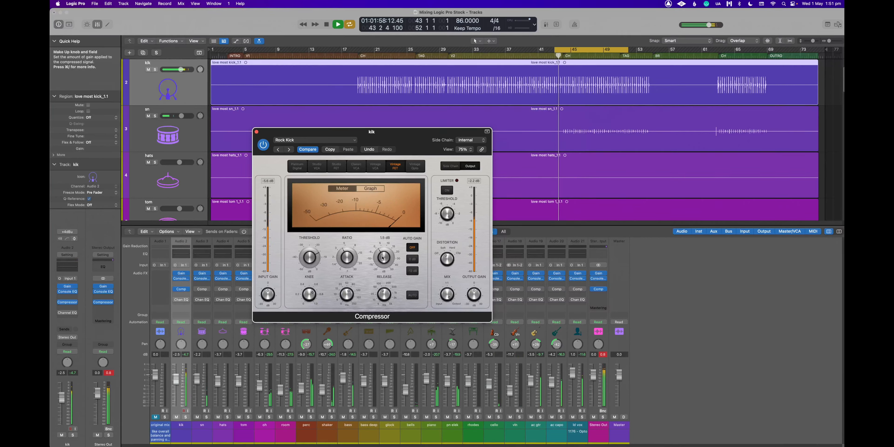
{"action": "left_click", "coordinate": [265, 147]}
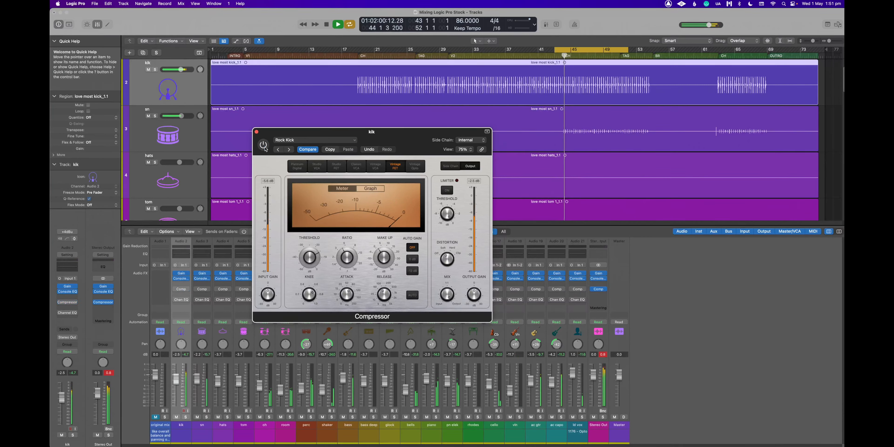
{"action": "left_click", "coordinate": [265, 146]}
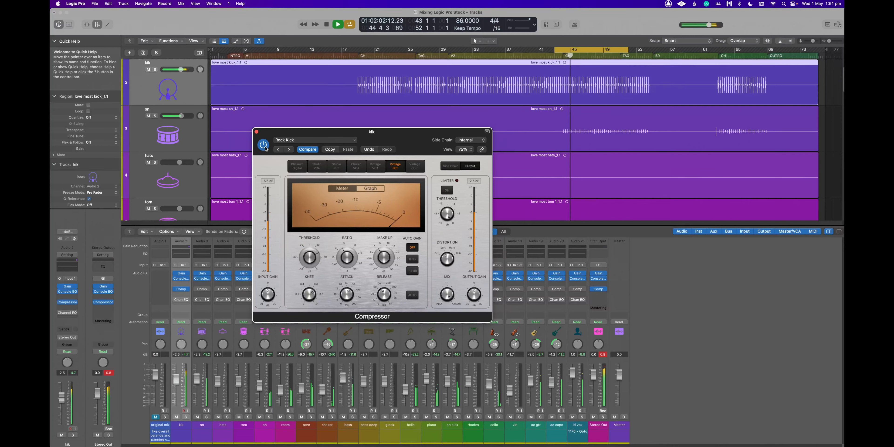
{"action": "key", "text": "space"}
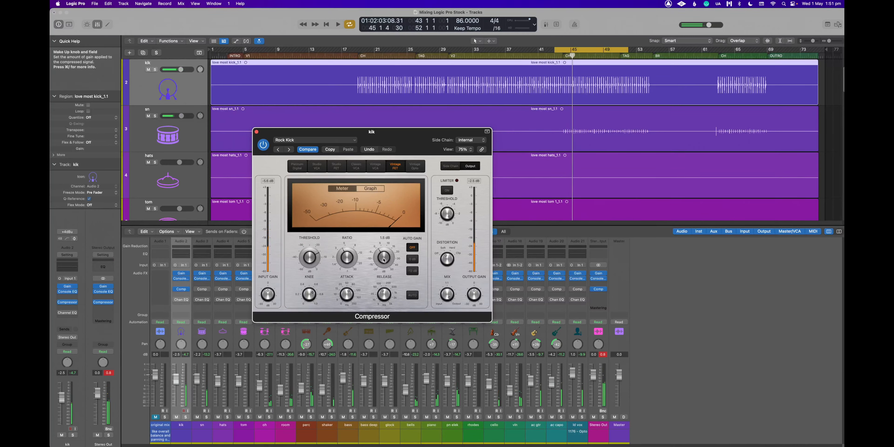
Load the VCA Soft Kit drum preset into the kik's Compressor and look over the preset-saving options
{"action": "left_click", "coordinate": [321, 141]}
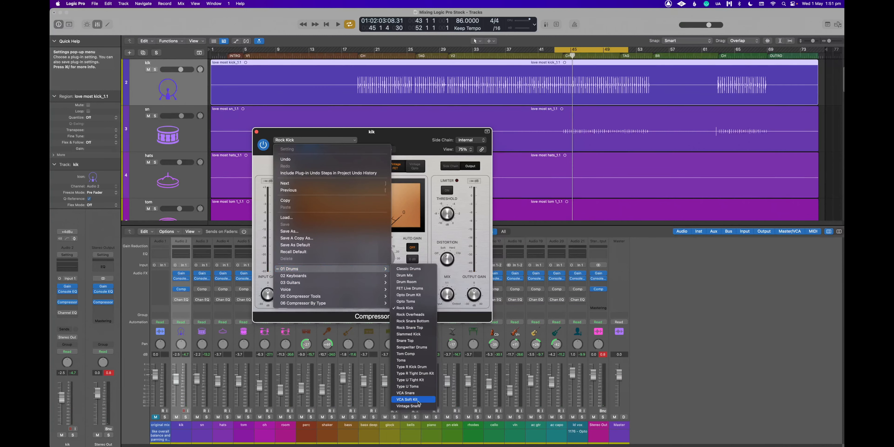
{"action": "left_click", "coordinate": [413, 399]}
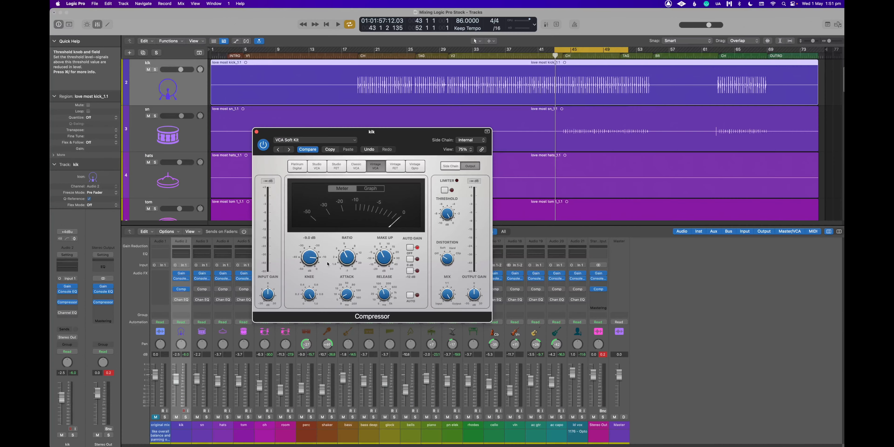
{"action": "left_click", "coordinate": [351, 141]}
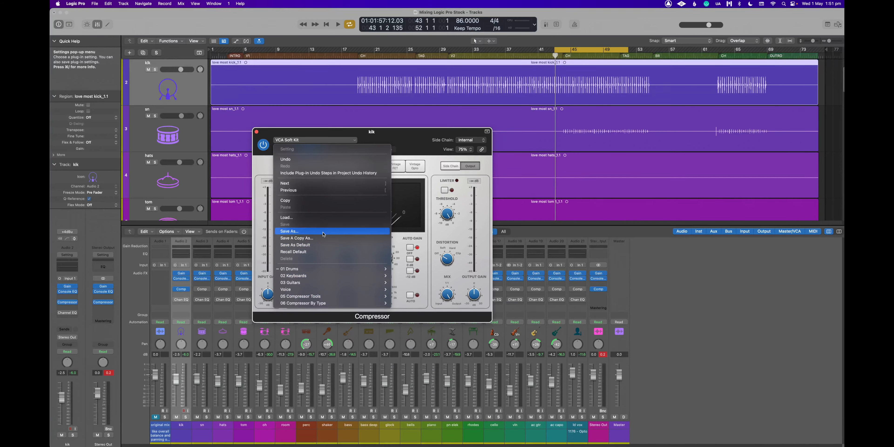
{"action": "key", "text": "Escape"}
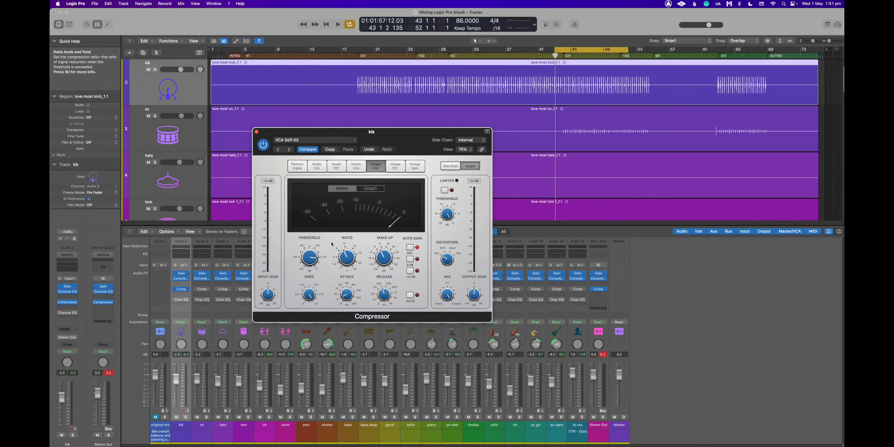
Play the mix while slightly adjusting the kik Compressor's threshold, and stop playback
{"action": "key", "text": "space"}
{"action": "left_click_drag", "start_coordinate": [309, 258], "coordinate": [309, 260]}
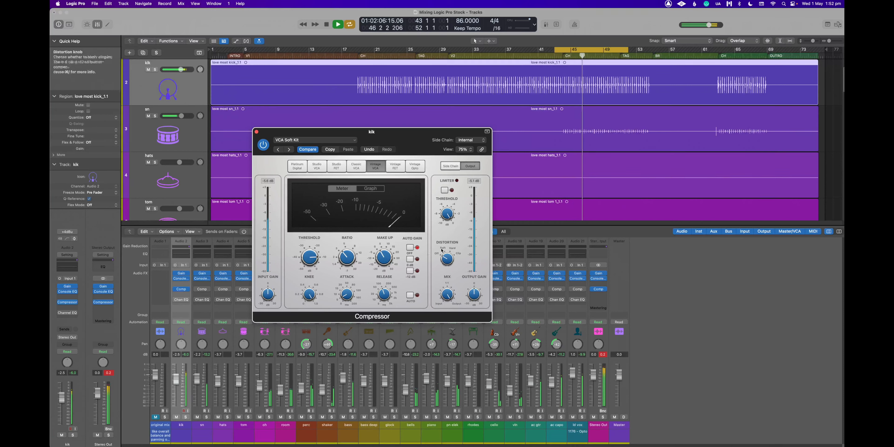
{"action": "key", "text": "space"}
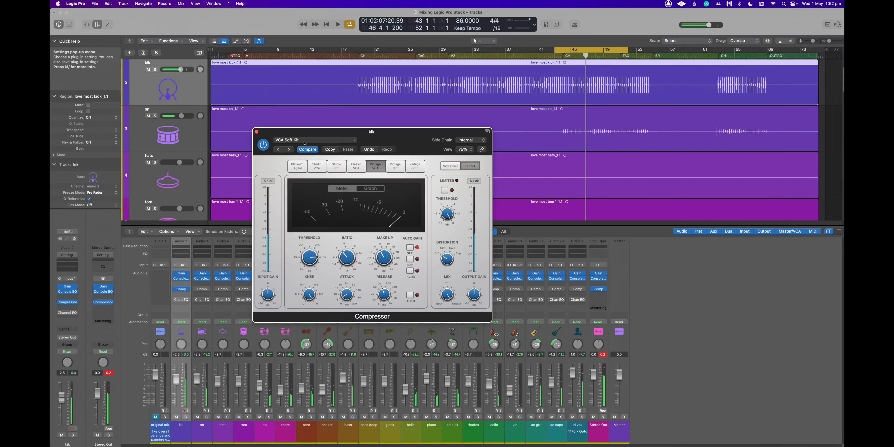
Start saving the kik Compressor setting under a new name and create a folder named with the engineer's name plus "Compression"
{"action": "left_click", "coordinate": [305, 142]}
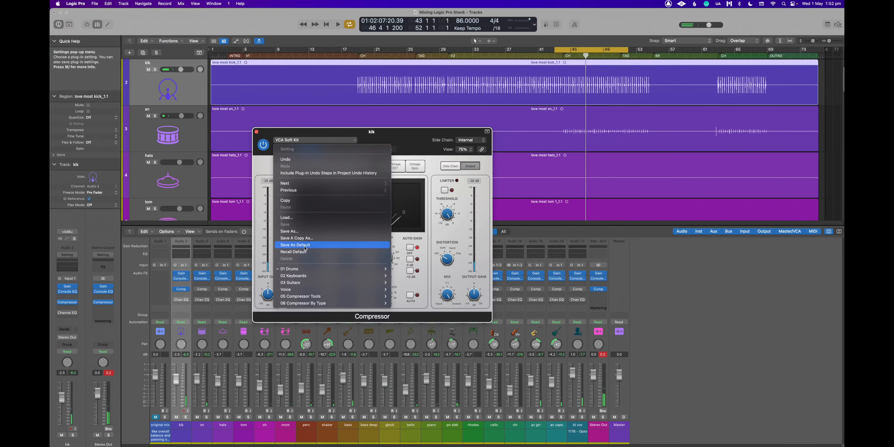
{"action": "left_click", "coordinate": [305, 232]}
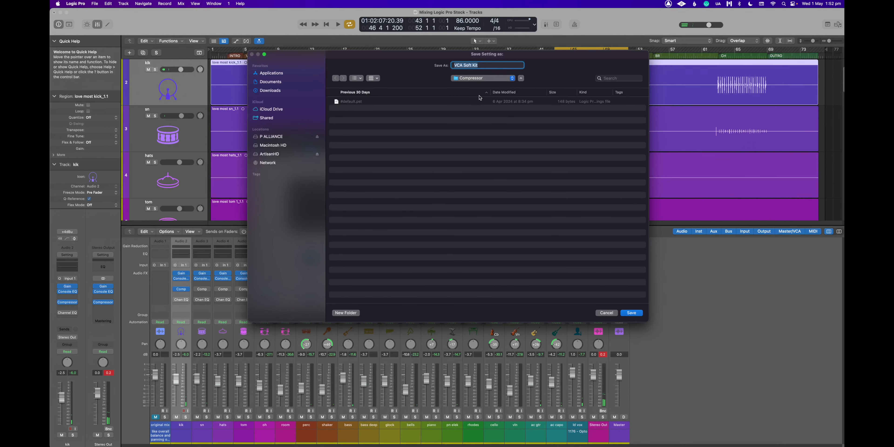
{"action": "left_click", "coordinate": [346, 313]}
{"action": "type", "text": "Sven Tydeman Compression"}
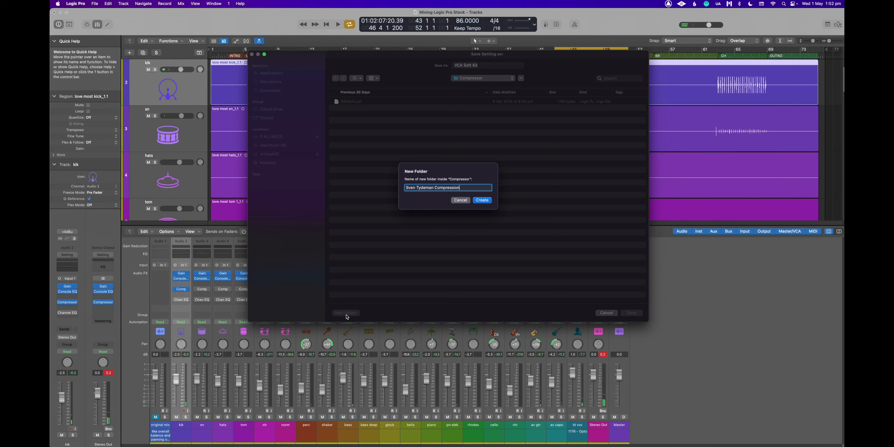
{"action": "key", "text": "Return"}
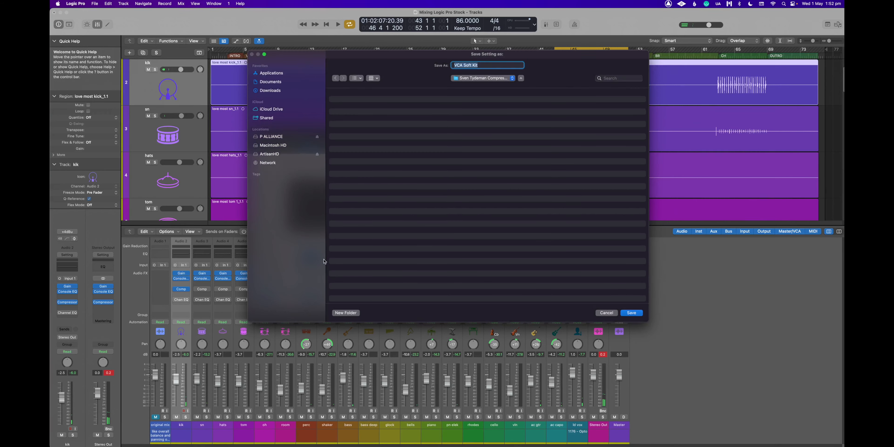
Save the kik Compressor setting in the new folder as "ST Kik 1"
{"action": "type", "text": "Sven Tydeman Kik"}
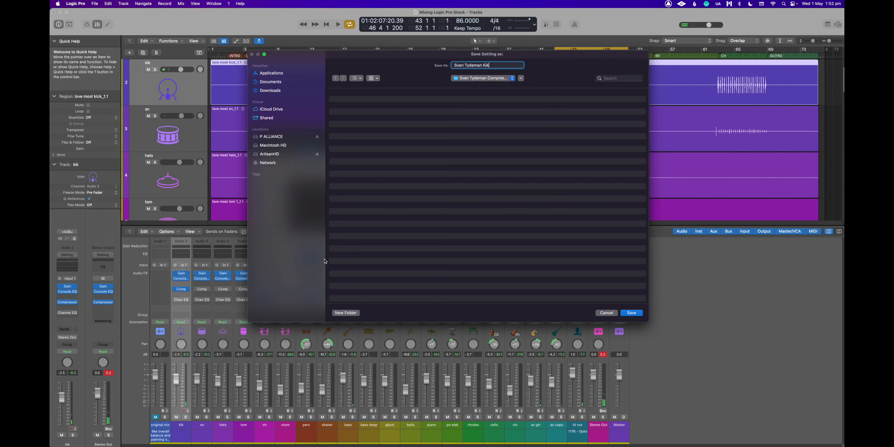
{"action": "key", "text": "BackSpace"}
{"action": "key", "text": "BackSpace"}
{"action": "key", "text": "BackSpace"}
{"action": "key", "text": "BackSpace"}
{"action": "key", "text": "BackSpace"}
{"action": "key", "text": "BackSpace"}
{"action": "type", "text": "ST Kik 1"}
{"action": "key", "text": "Return"}
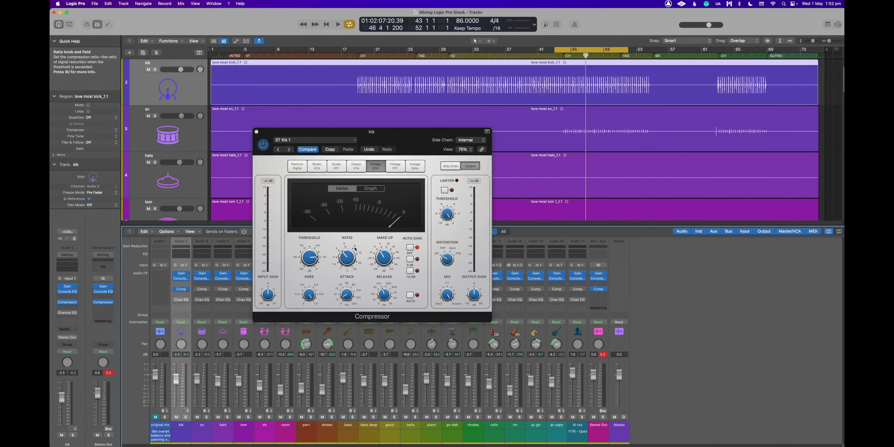
Check the custom compression folder for the saved setting in the Compressor's preset list
{"action": "left_click", "coordinate": [301, 141]}
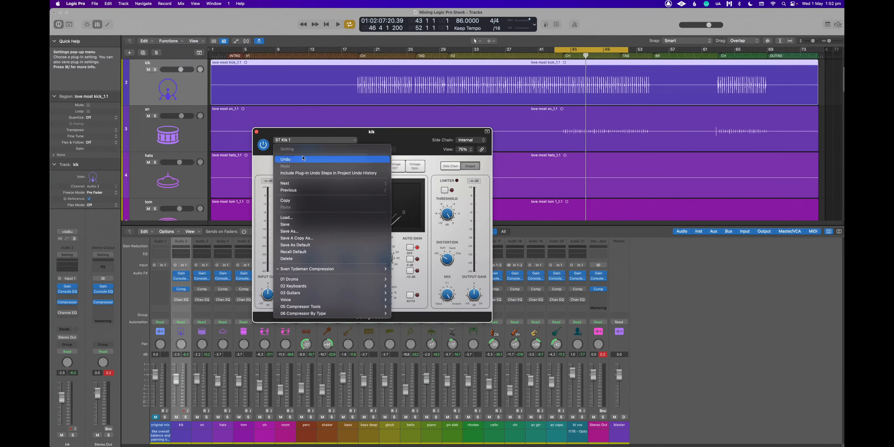
{"action": "mouse_move", "coordinate": [369, 269]}
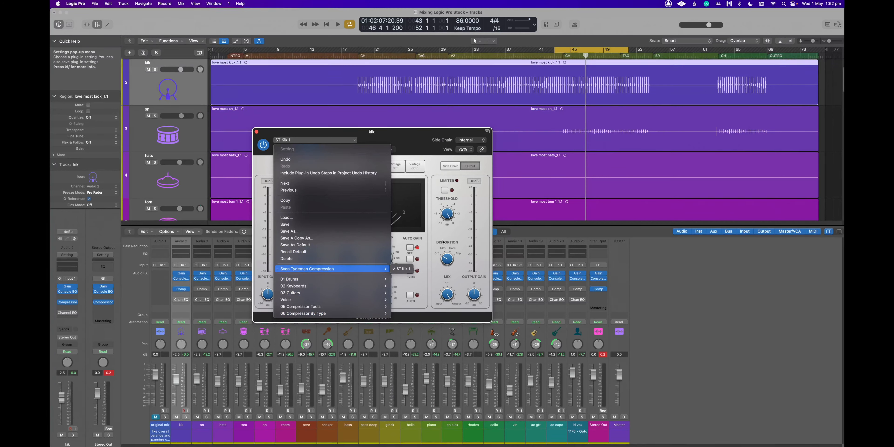
{"action": "left_click", "coordinate": [434, 145]}
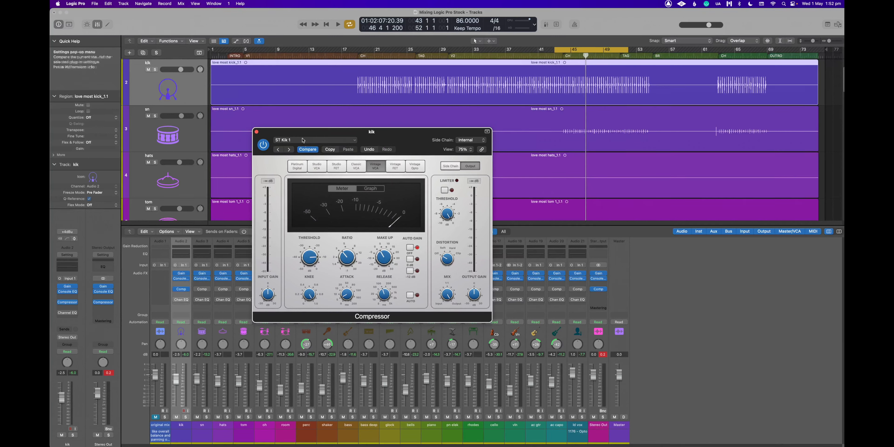
Play the mix, compare the kik with its Compressor bypassed and active, and lower the kik's volume to about -3.7 dB
{"action": "key", "text": "space"}
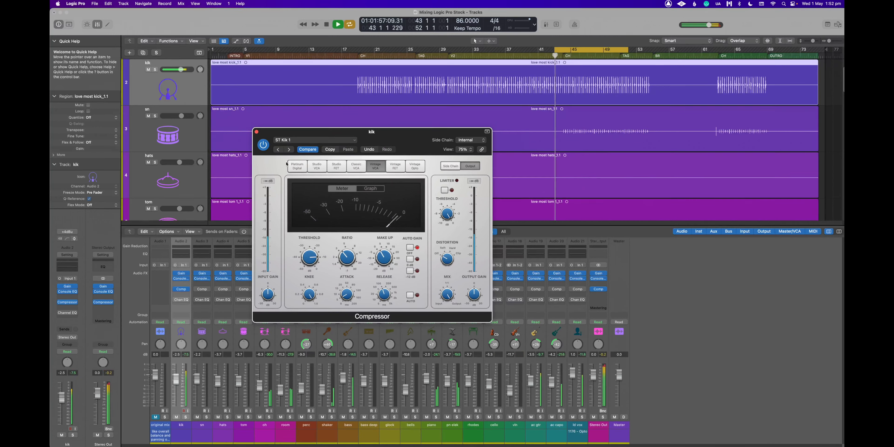
{"action": "left_click", "coordinate": [257, 132]}
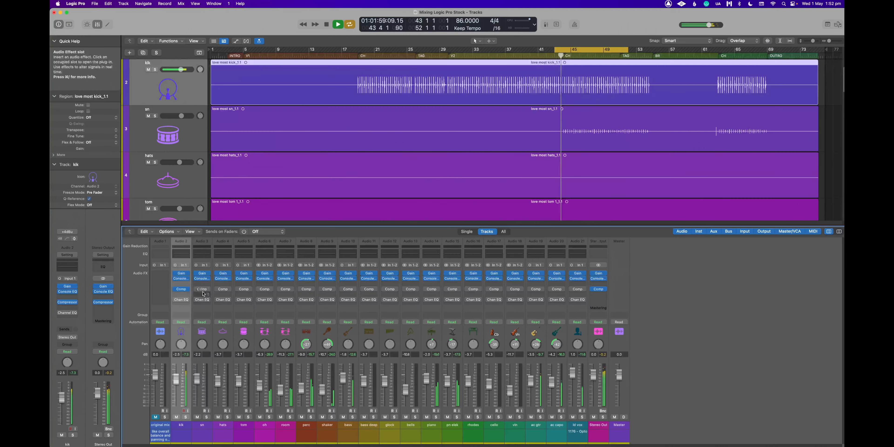
{"action": "left_click", "coordinate": [175, 290]}
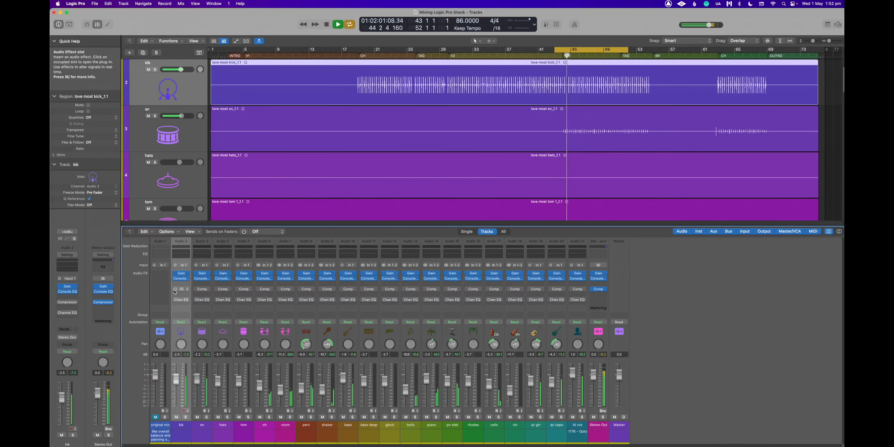
{"action": "left_click", "coordinate": [175, 289]}
{"action": "left_click_drag", "start_coordinate": [176, 378], "coordinate": [176, 381]}
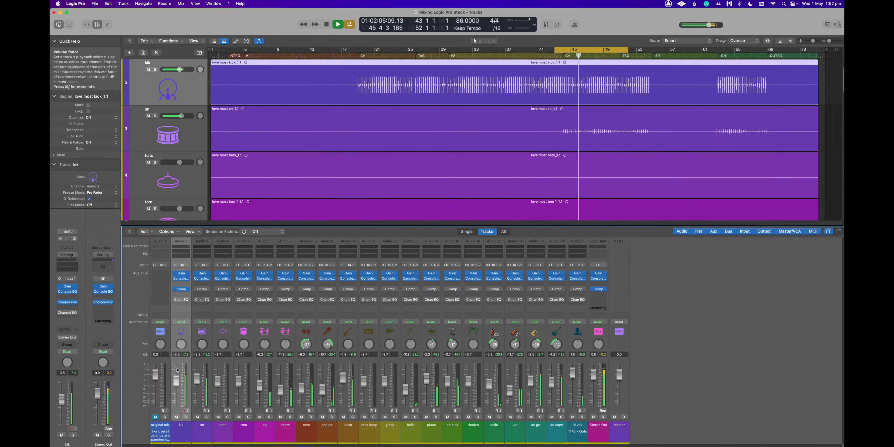
{"action": "left_click", "coordinate": [181, 289]}
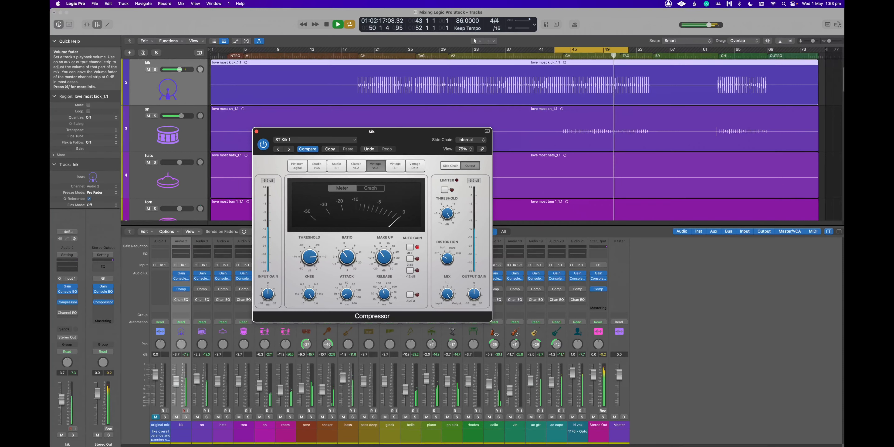
{"action": "left_click", "coordinate": [176, 382]}
Close the kik Compressor window and replay the section with the Compressor bypassed, re-enabling it after stopping playback
{"action": "key", "text": "space"}
{"action": "key", "text": "space"}
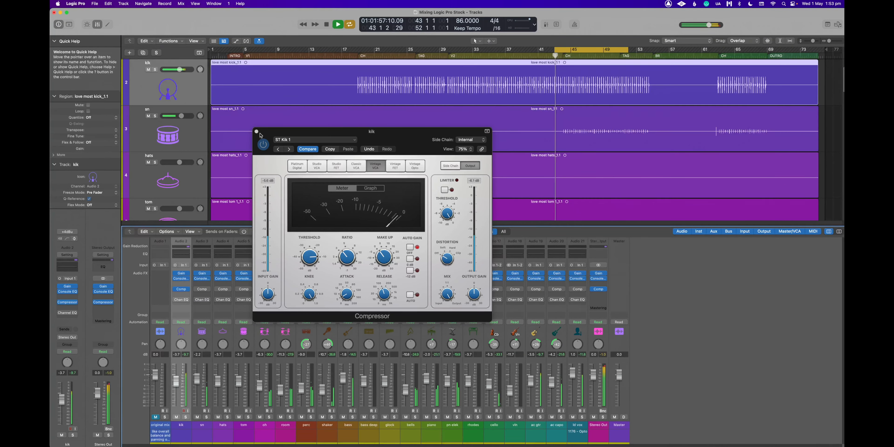
{"action": "left_click", "coordinate": [257, 132]}
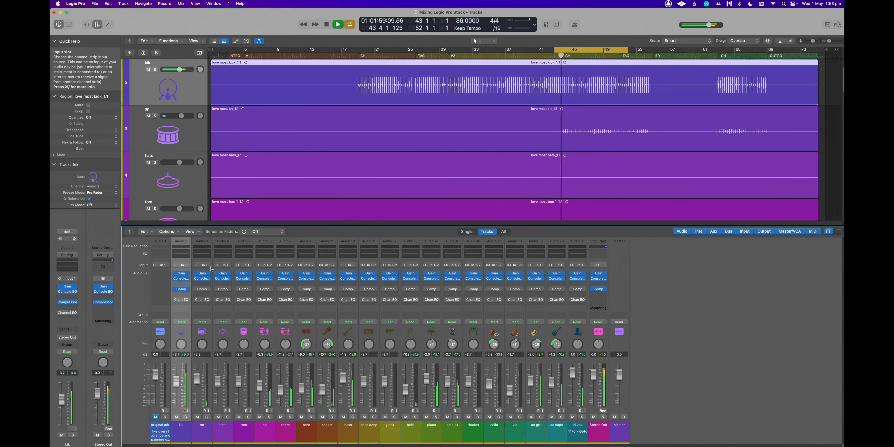
{"action": "key", "text": "space"}
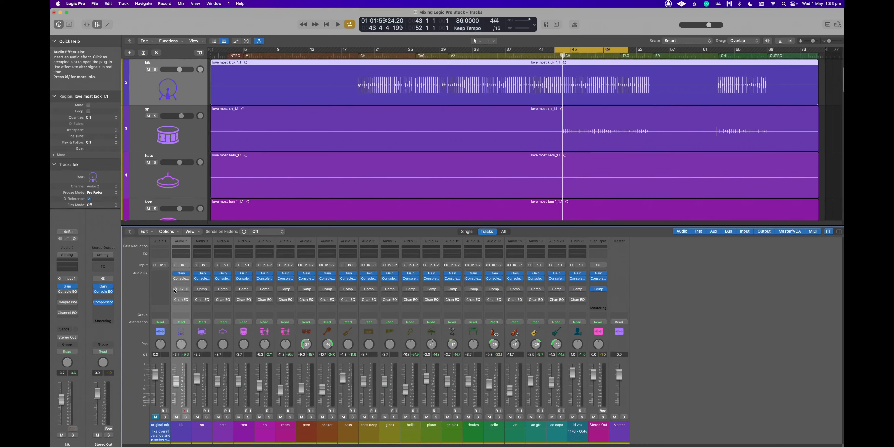
{"action": "key", "text": "space"}
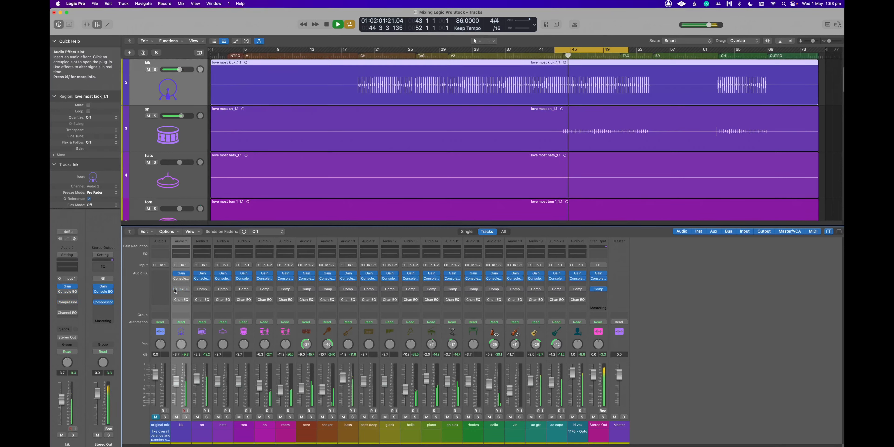
{"action": "key", "text": "space"}
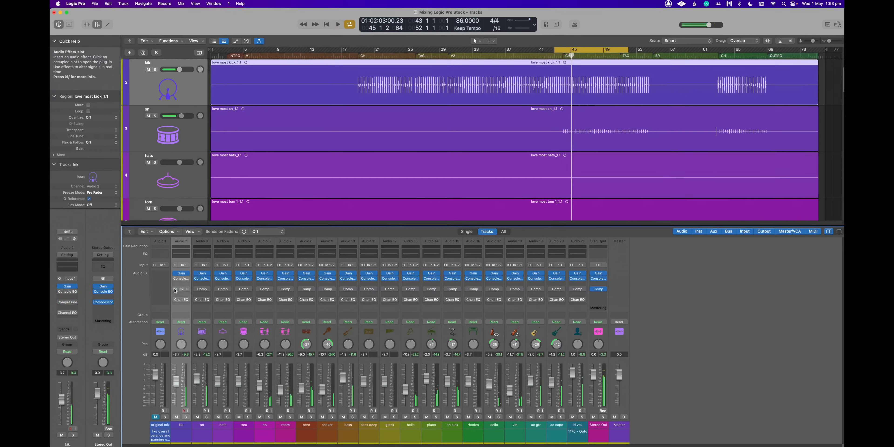
{"action": "left_click", "coordinate": [175, 290]}
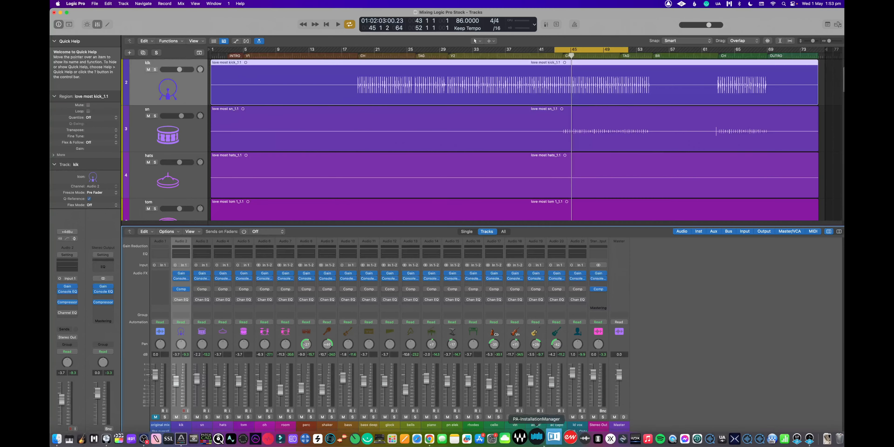
Play the section, solo the sn track and open its Vintage Console EQ
{"action": "key", "text": "space"}
{"action": "left_click", "coordinate": [552, 115]}
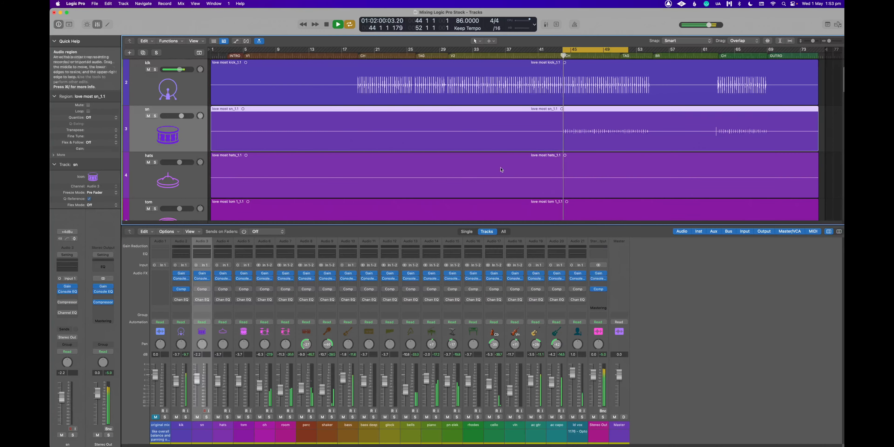
{"action": "key", "text": "s"}
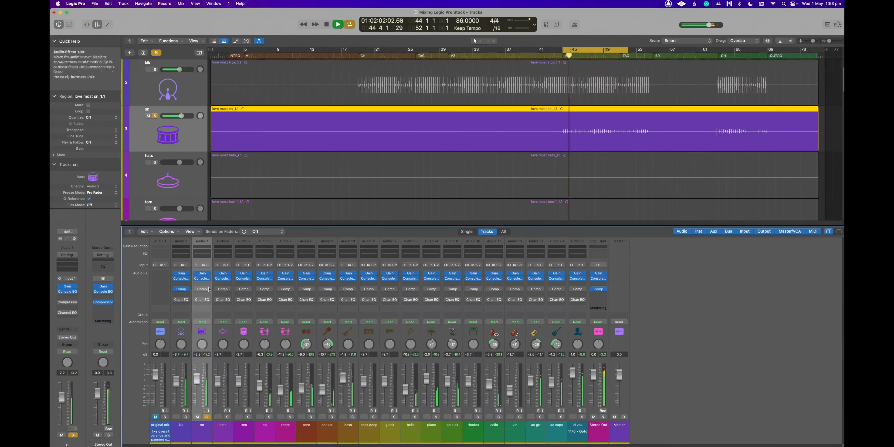
{"action": "left_click", "coordinate": [201, 279]}
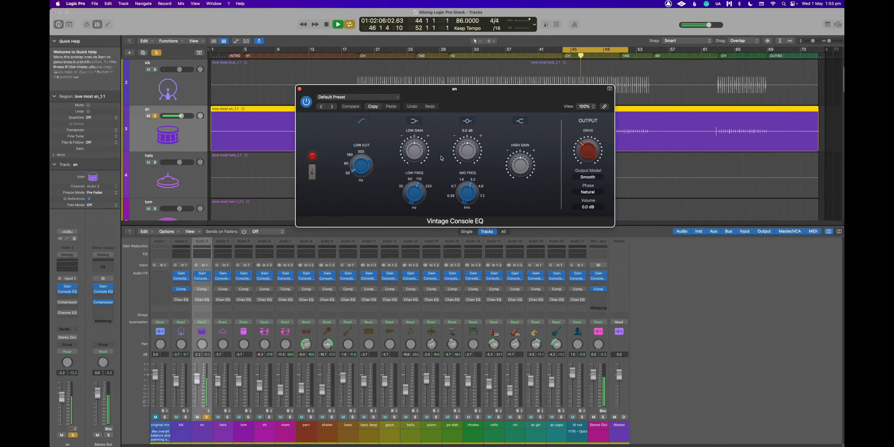
Raise the Low Gain of the sn Vintage Console EQ to about 2.8 dB and resume playback
{"action": "key", "text": "space"}
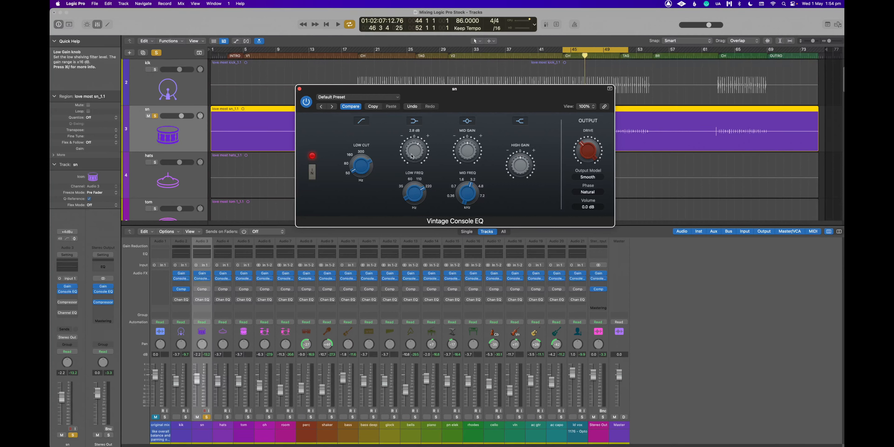
{"action": "mouse_move", "coordinate": [413, 156]}
{"action": "left_mouse_down"}
{"action": "mouse_move", "coordinate": [416, 123]}
{"action": "mouse_move", "coordinate": [417, 142]}
{"action": "left_mouse_up"}
{"action": "key", "text": "space"}
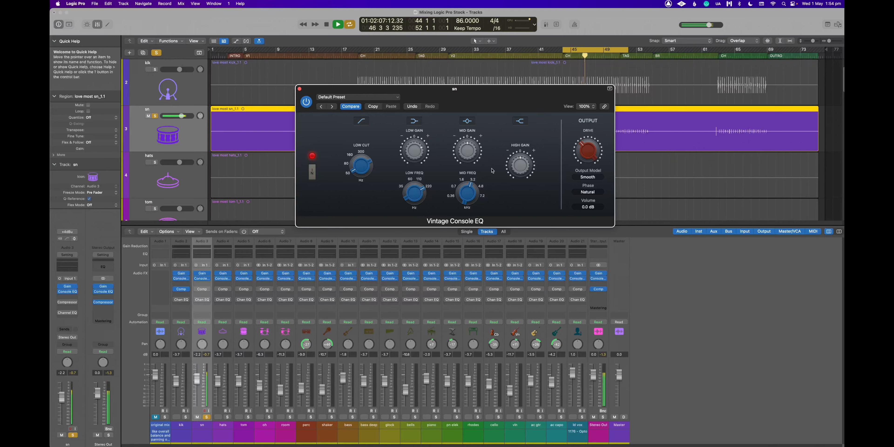
Sweep the sn EQ's Mid Freq down to about 0.66 kHz and cut its Mid Gain to -2.0 dB
{"action": "mouse_move", "coordinate": [470, 203]}
{"action": "left_mouse_down"}
{"action": "mouse_move", "coordinate": [470, 188]}
{"action": "mouse_move", "coordinate": [467, 205]}
{"action": "left_mouse_up"}
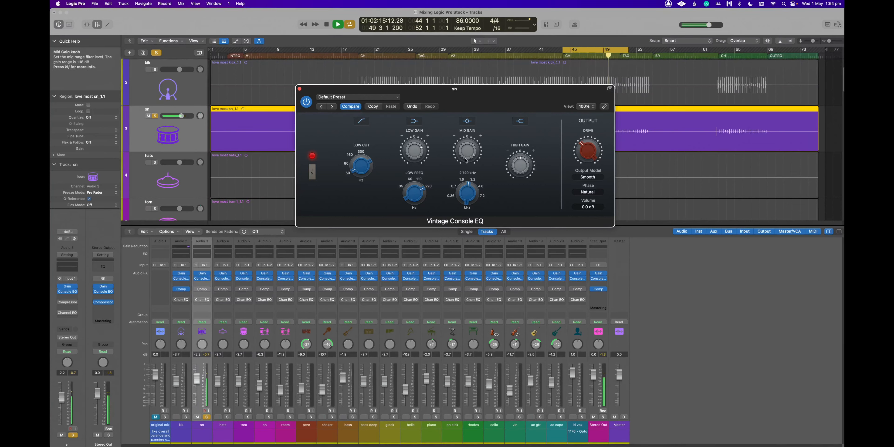
{"action": "left_click_drag", "start_coordinate": [467, 151], "coordinate": [465, 207]}
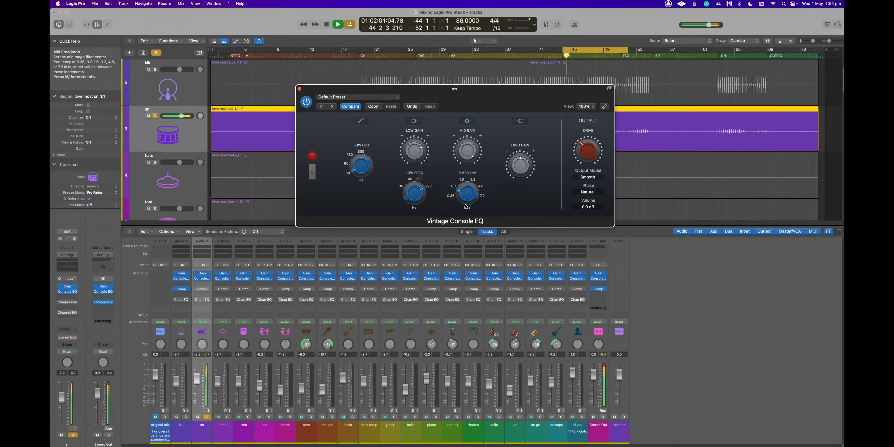
{"action": "left_click_drag", "start_coordinate": [472, 152], "coordinate": [472, 189]}
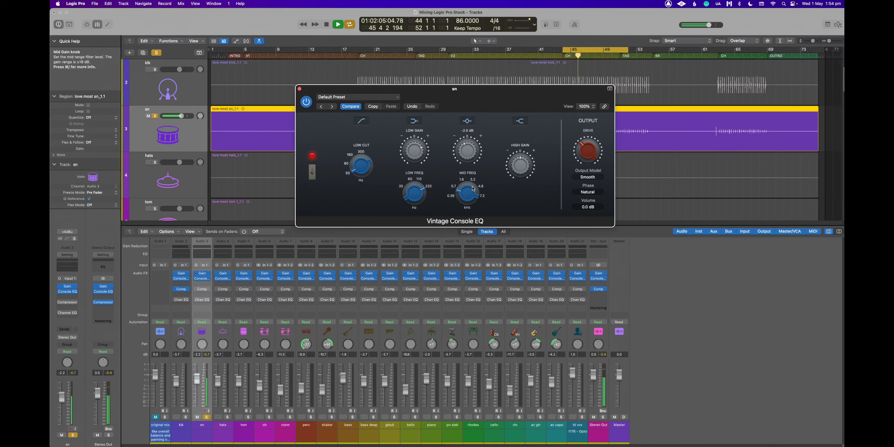
Raise the sn EQ's High Gain to about 3 dB, compare the EQ switched out and in, and stop playback
{"action": "left_click_drag", "start_coordinate": [521, 164], "coordinate": [523, 159]}
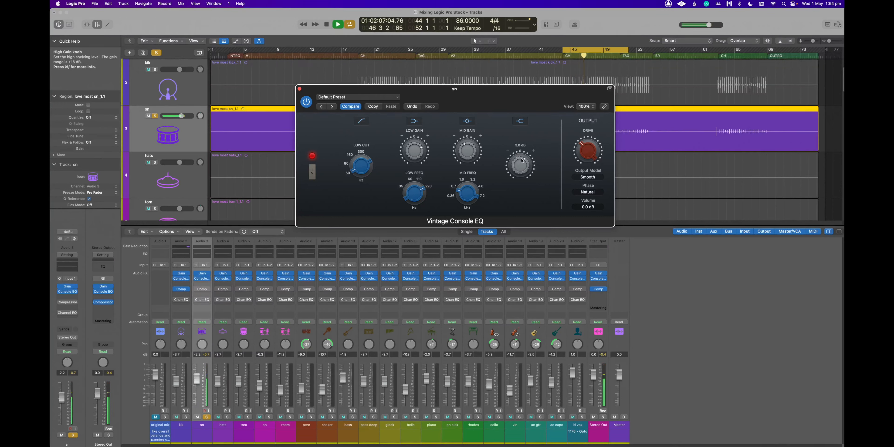
{"action": "left_click", "coordinate": [313, 172]}
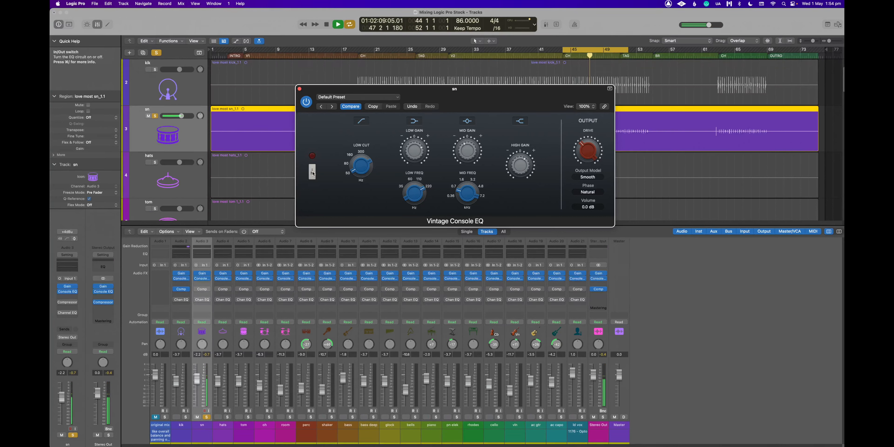
{"action": "left_click", "coordinate": [312, 172]}
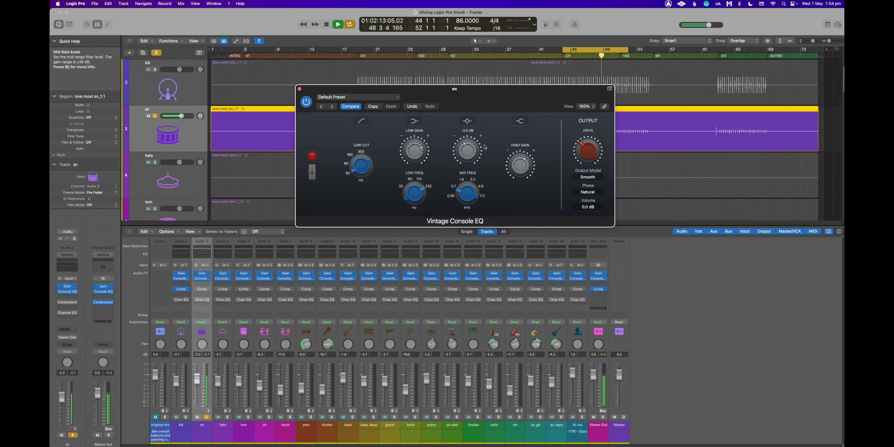
{"action": "key", "text": "space"}
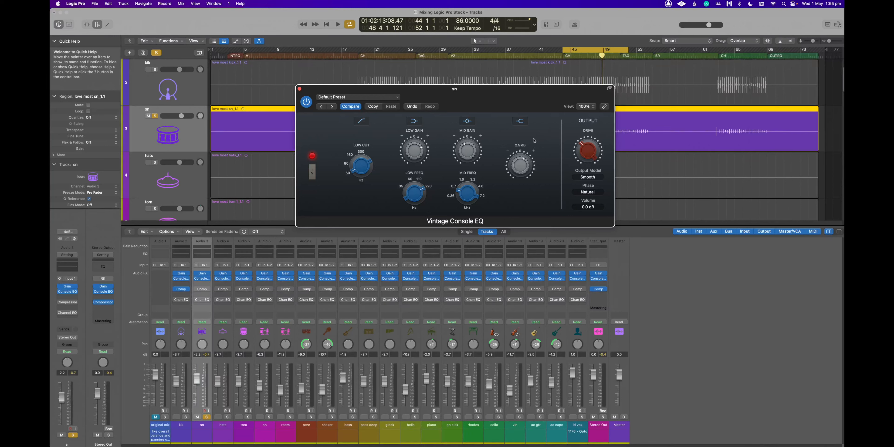
Play the soloed sn, sweep the EQ's Mid Freq with Mid Gain boosted, cut the found frequency, and compare the EQ out and in
{"action": "key", "text": "space"}
{"action": "left_click_drag", "start_coordinate": [462, 158], "coordinate": [467, 134]}
{"action": "left_click_drag", "start_coordinate": [462, 193], "coordinate": [464, 203]}
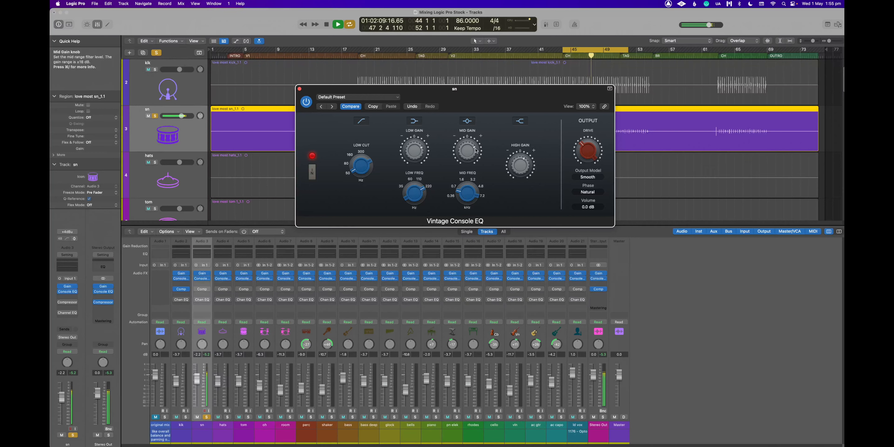
{"action": "left_click_drag", "start_coordinate": [469, 153], "coordinate": [468, 144]}
{"action": "left_click_drag", "start_coordinate": [458, 198], "coordinate": [459, 206]}
{"action": "left_click_drag", "start_coordinate": [466, 150], "coordinate": [473, 191]}
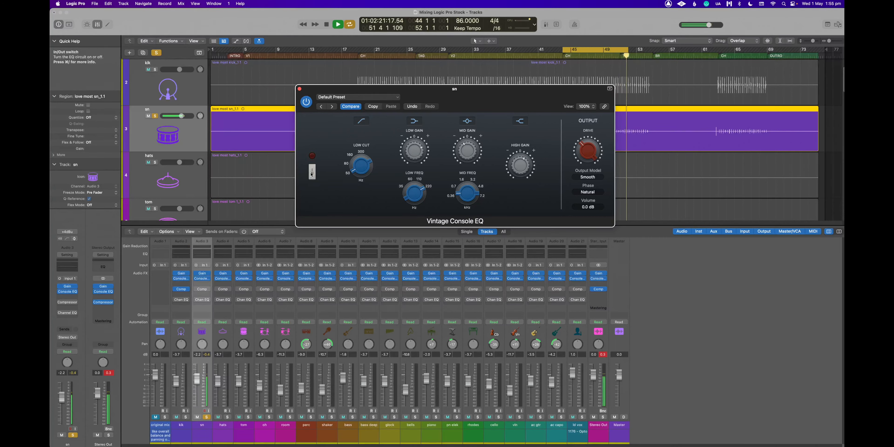
{"action": "mouse_move", "coordinate": [512, 162]}
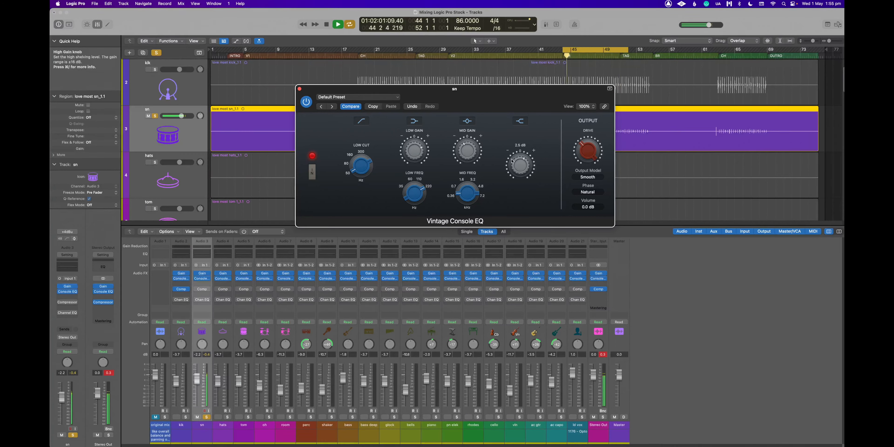
Unsolo the sn track and raise its fader to about -1.9 dB in the full mix
{"action": "left_click", "coordinate": [207, 417]}
{"action": "left_click_drag", "start_coordinate": [197, 381], "coordinate": [197, 380]}
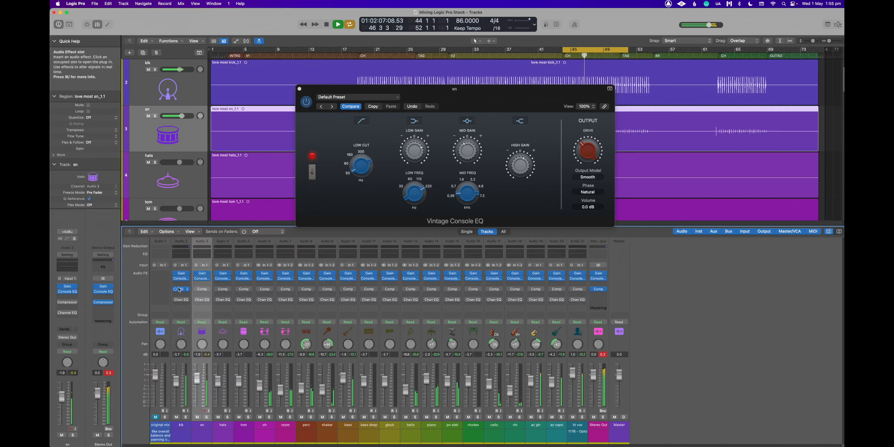
Turn on the sn Compressor in Studio FET mode, adjust Attack, Release, Ratio and Make Up, set Threshold to about -12.5 dB, and stop playback
{"action": "left_click", "coordinate": [201, 289]}
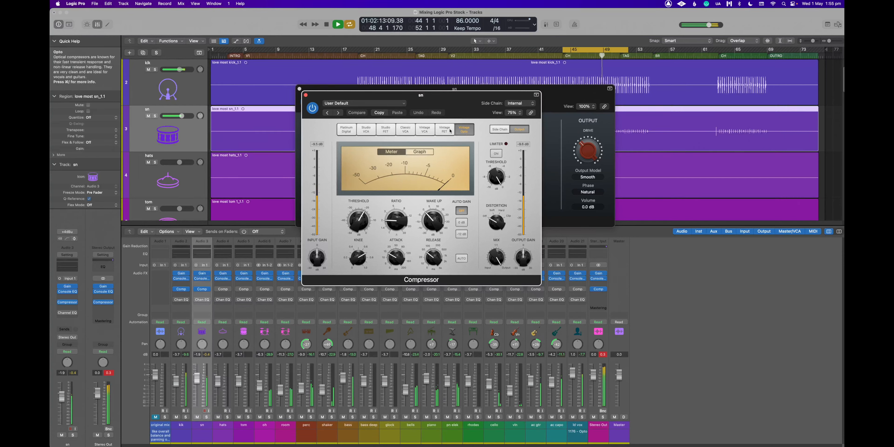
{"action": "left_click", "coordinate": [385, 129]}
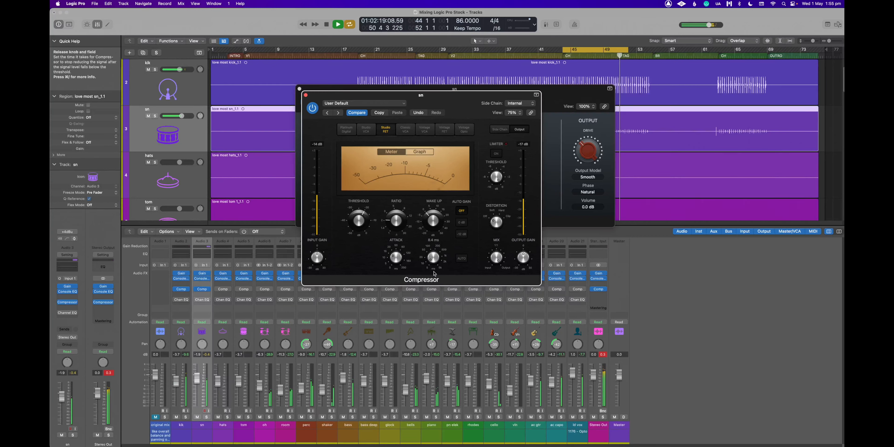
{"action": "left_click_drag", "start_coordinate": [395, 257], "coordinate": [396, 258]}
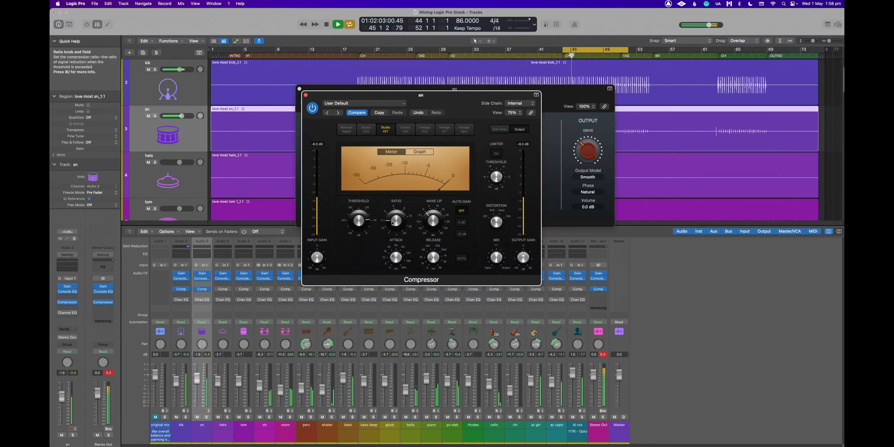
{"action": "left_click_drag", "start_coordinate": [397, 213], "coordinate": [397, 211]}
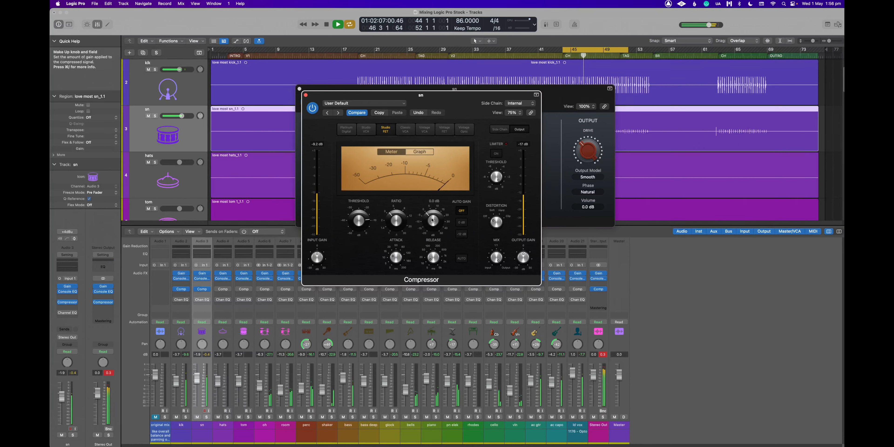
{"action": "left_click_drag", "start_coordinate": [434, 217], "coordinate": [433, 217]}
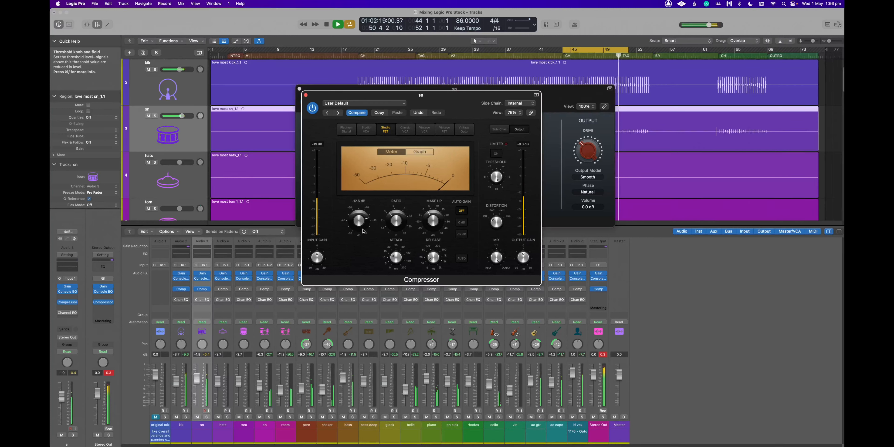
{"action": "left_click_drag", "start_coordinate": [362, 228], "coordinate": [362, 230]}
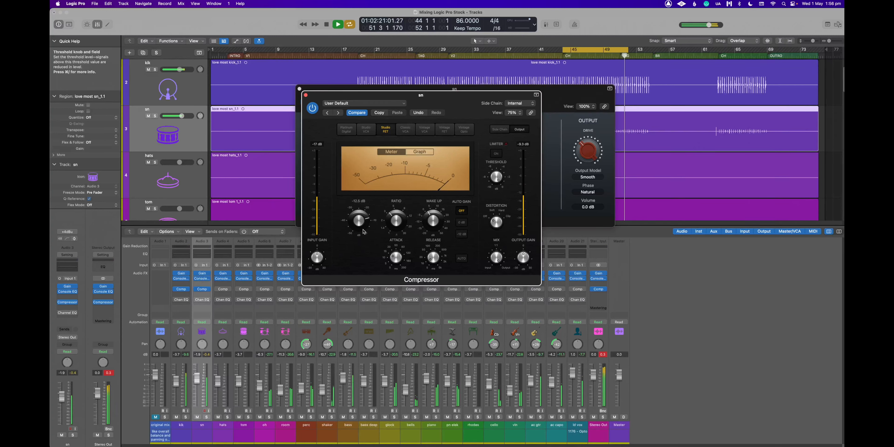
{"action": "key", "text": "space"}
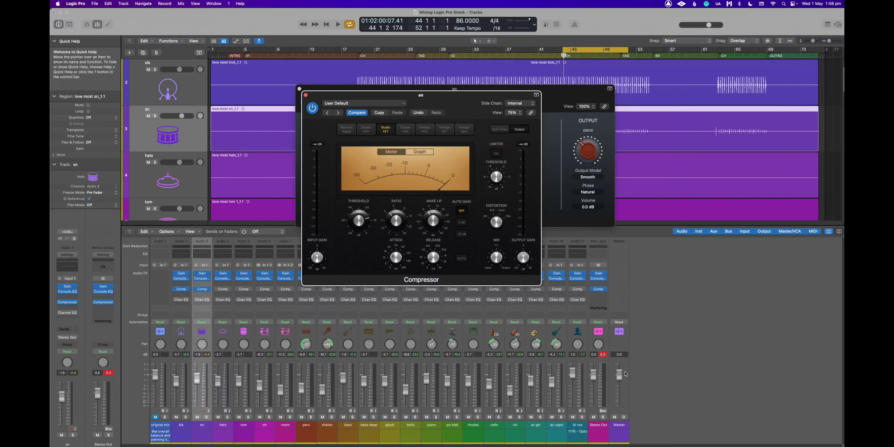
Reset the peak level displays, close the sn Compressor, and lower the kik fader to about -4.7 dB and sn to -2.4 dB during playback
{"action": "left_click", "coordinate": [607, 355]}
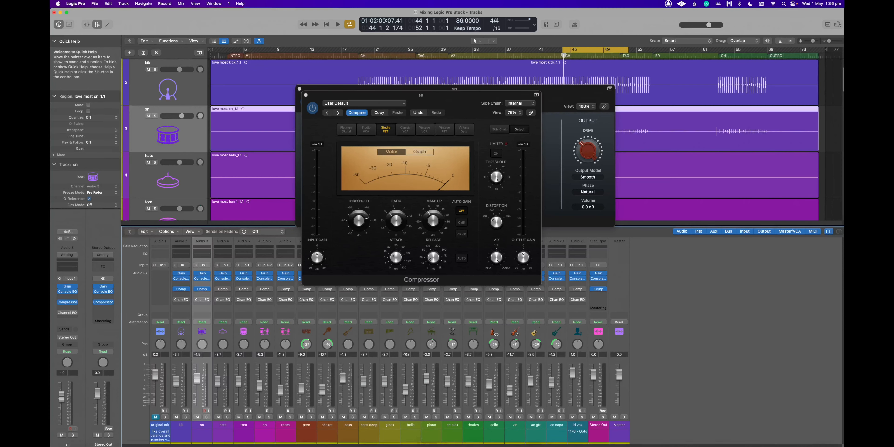
{"action": "mouse_move", "coordinate": [279, 441]}
{"action": "left_click_drag", "start_coordinate": [357, 98], "coordinate": [215, 85]}
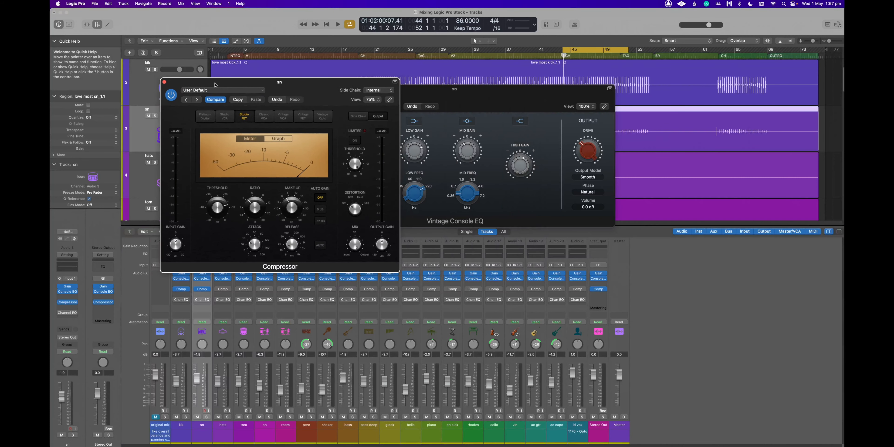
{"action": "left_click", "coordinate": [165, 83]}
{"action": "key", "text": "space"}
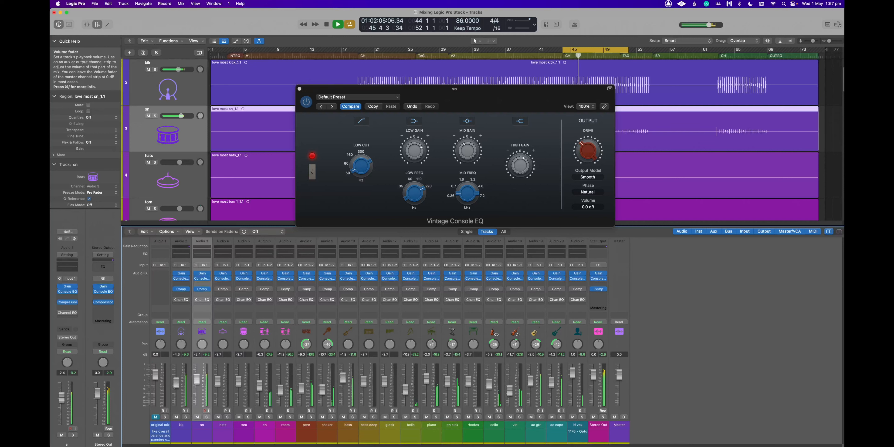
Audition the oh track in solo, raise the room fader to about -11.0 dB in the full mix, and stop playback
{"action": "left_click", "coordinate": [269, 417]}
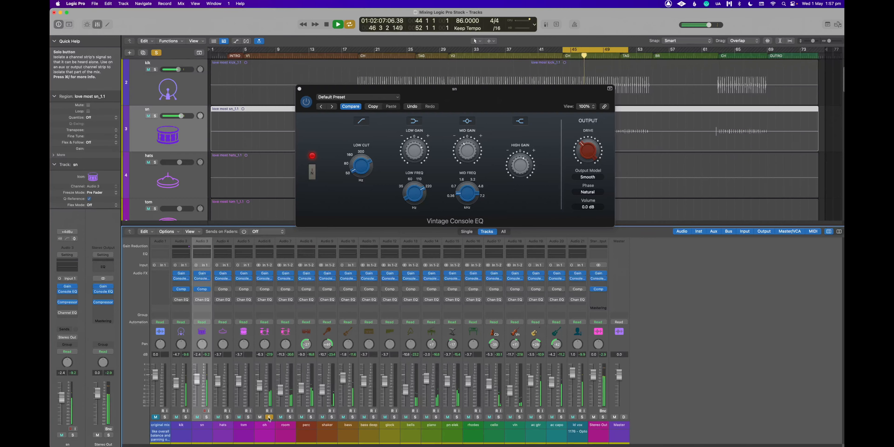
{"action": "left_click", "coordinate": [269, 417]}
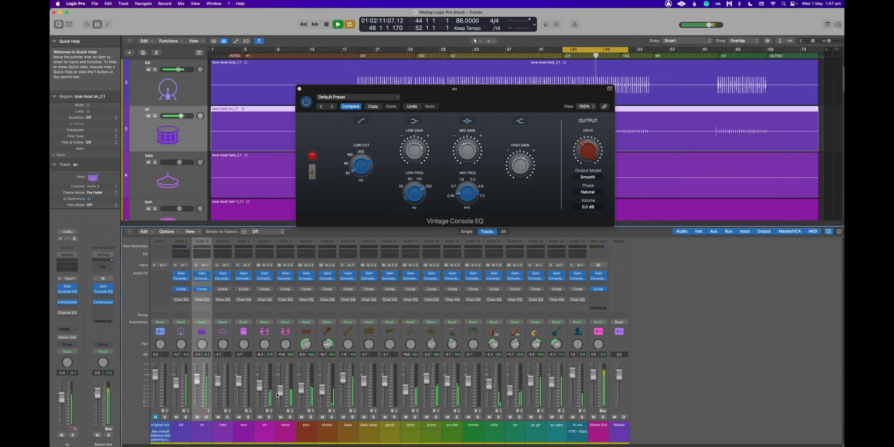
{"action": "left_click_drag", "start_coordinate": [281, 390], "coordinate": [281, 388]}
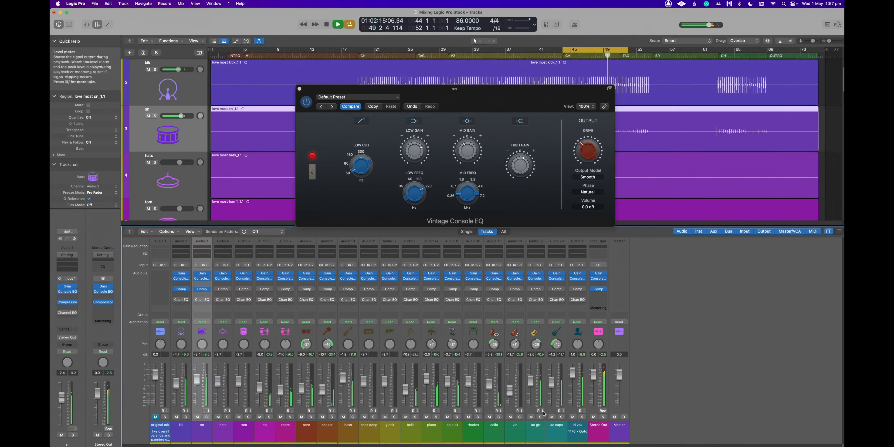
{"action": "key", "text": "space"}
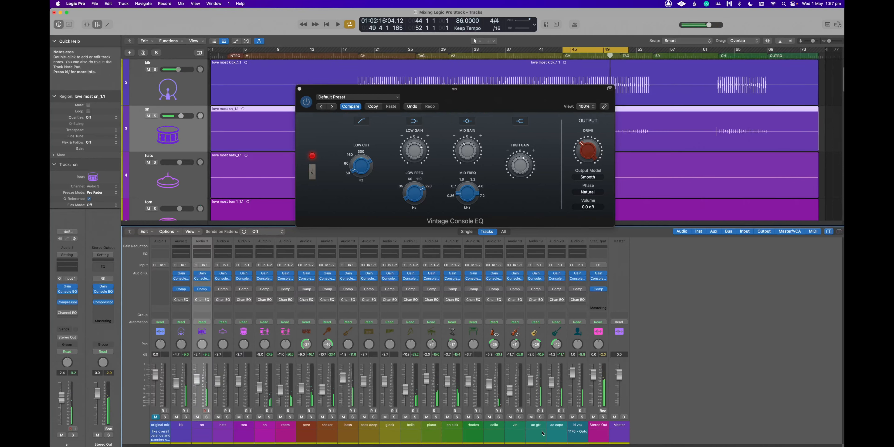
Solo the ac capo track, close the sn EQ, turn on the ac capo Compressor, and start playback
{"action": "left_click", "coordinate": [562, 430]}
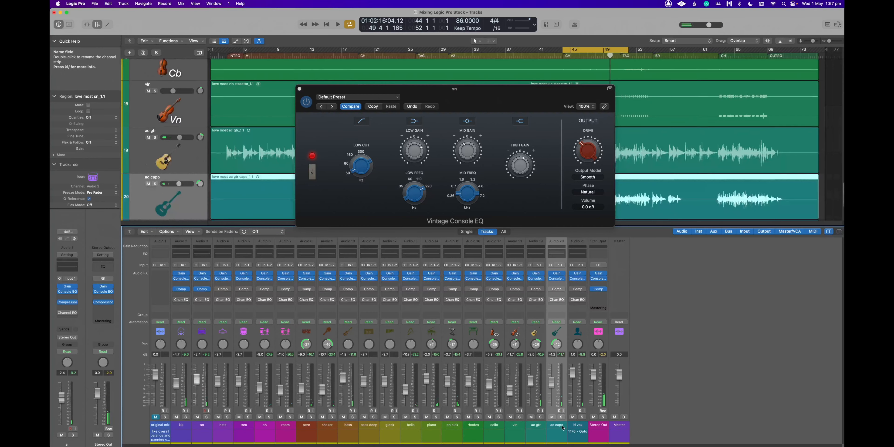
{"action": "left_click", "coordinate": [561, 417]}
{"action": "left_click", "coordinate": [299, 89]}
{"action": "left_click", "coordinate": [551, 289]}
{"action": "key", "text": "space"}
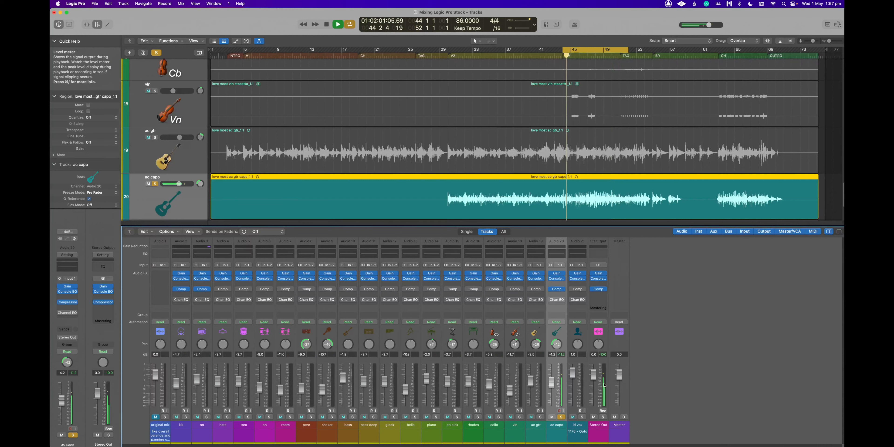
Raise the Ratio in the ac capo Compressor, lower its Threshold to about -38.5 dB, and audition the heavy compression
{"action": "left_click", "coordinate": [561, 291]}
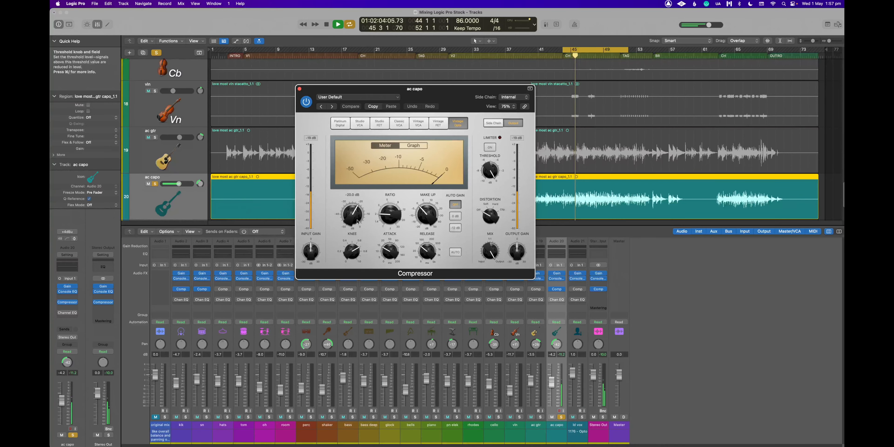
{"action": "left_click_drag", "start_coordinate": [388, 214], "coordinate": [343, 213]}
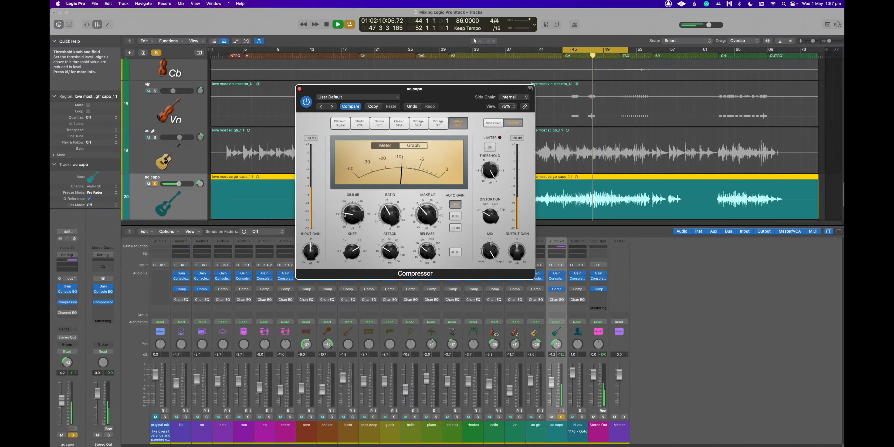
{"action": "key", "text": "space"}
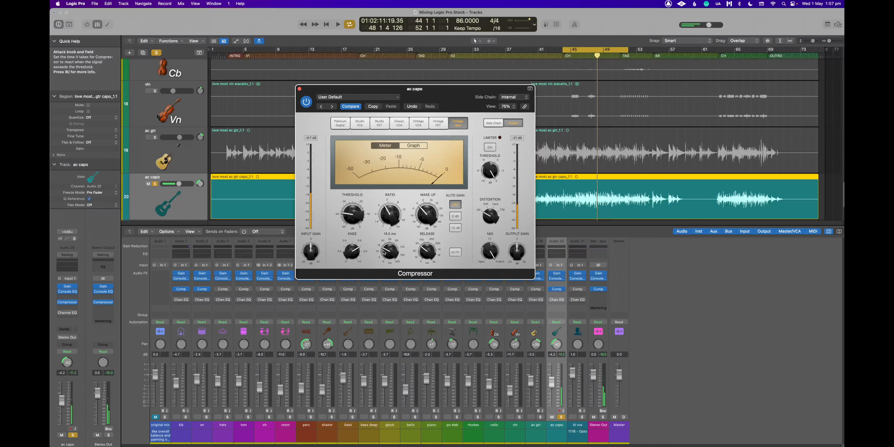
{"action": "key", "text": "space"}
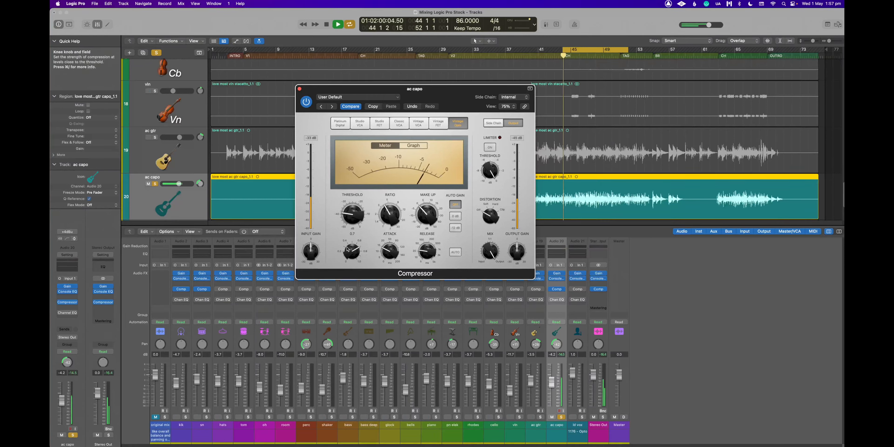
{"action": "key", "text": "space"}
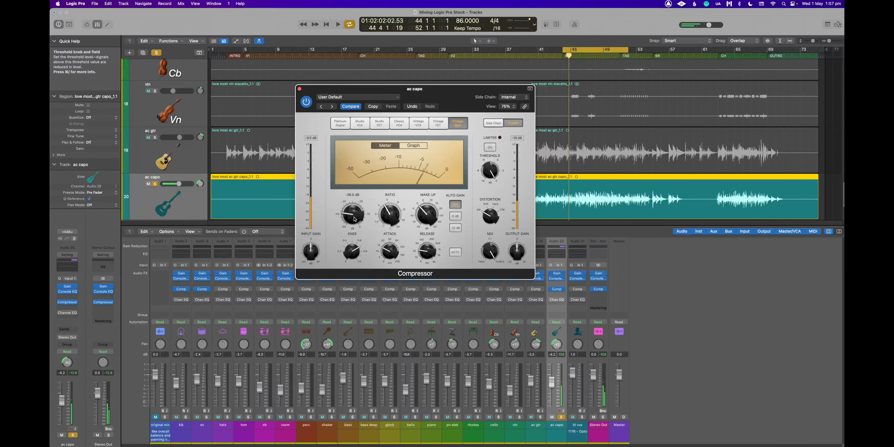
Raise the ac capo Compressor's Threshold, resume playback, and settle the Threshold at about -26.5 dB
{"action": "left_click_drag", "start_coordinate": [354, 215], "coordinate": [355, 195]}
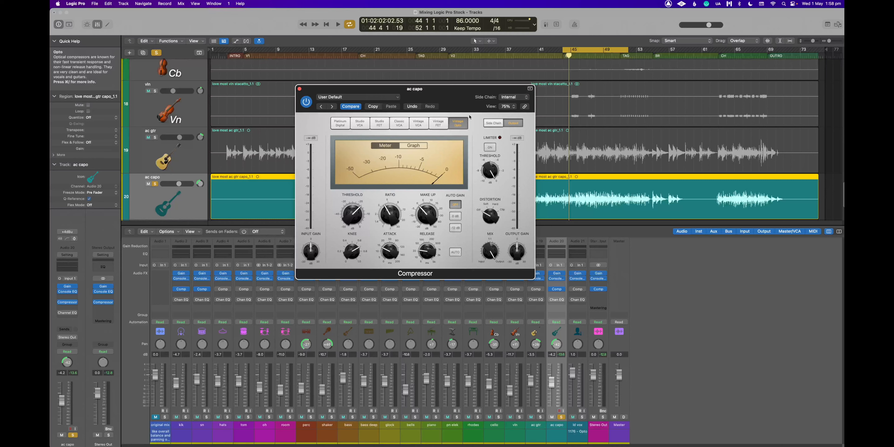
{"action": "left_click_drag", "start_coordinate": [466, 93], "coordinate": [428, 89]}
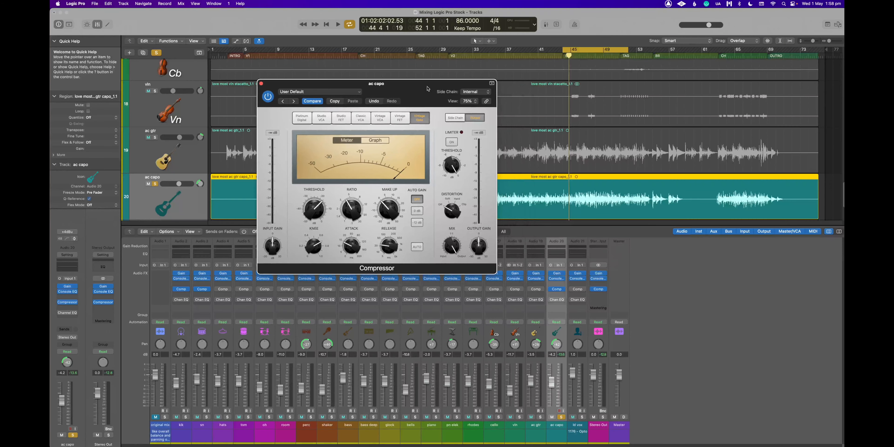
{"action": "key", "text": "space"}
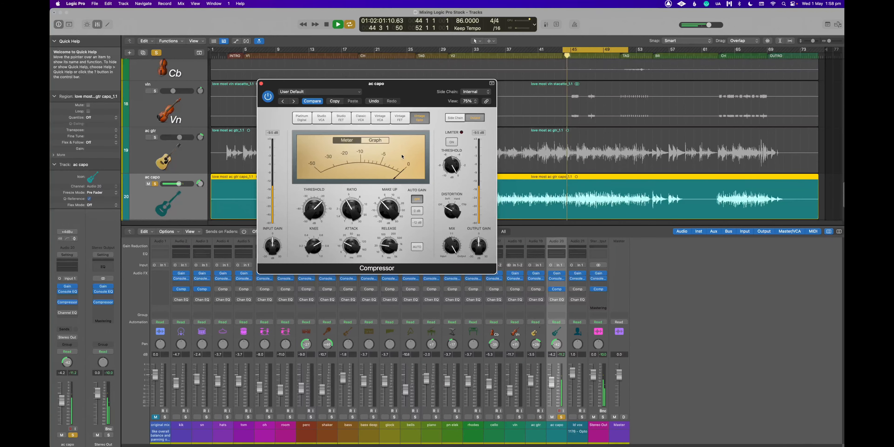
{"action": "left_click_drag", "start_coordinate": [317, 205], "coordinate": [319, 219]}
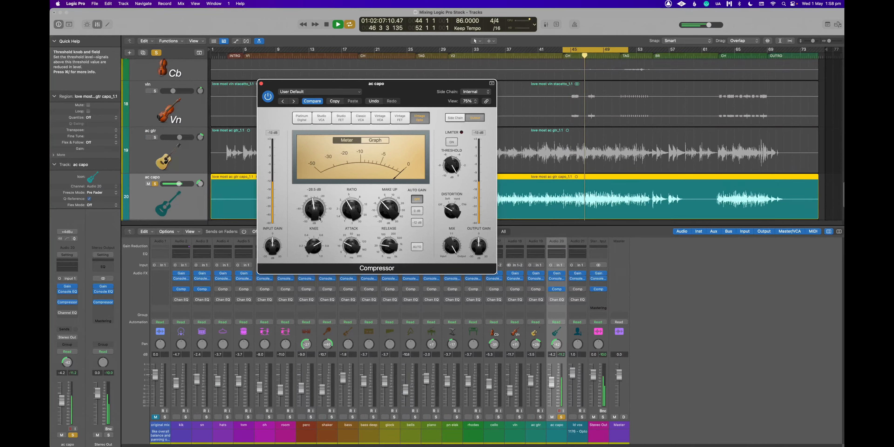
{"action": "left_click_drag", "start_coordinate": [319, 218], "coordinate": [318, 219]}
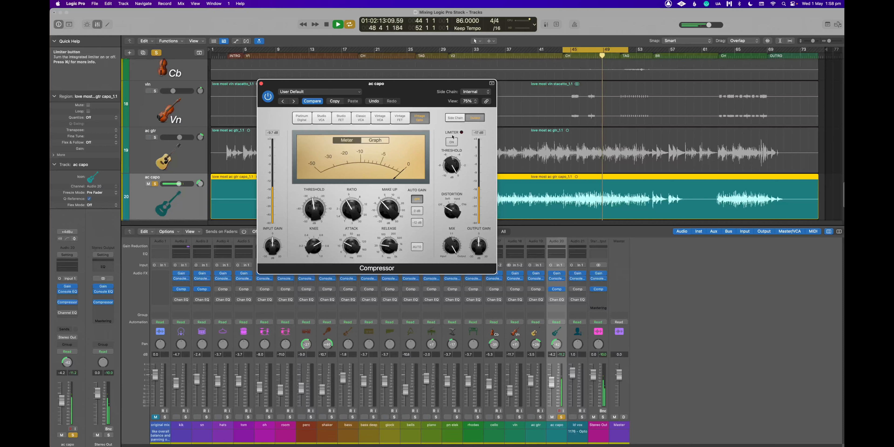
Show the ac capo Compressor's Side Chain settings, change the filter Mode, and lower the filter Frequency
{"action": "left_click", "coordinate": [455, 117]}
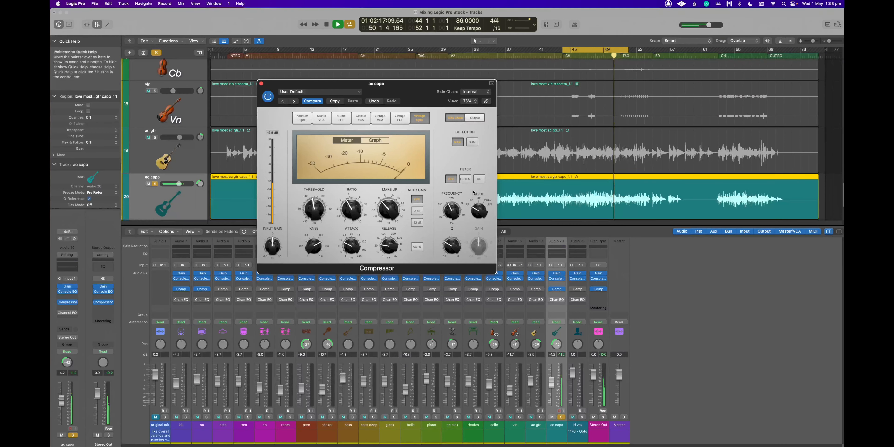
{"action": "left_click_drag", "start_coordinate": [479, 211], "coordinate": [451, 214]}
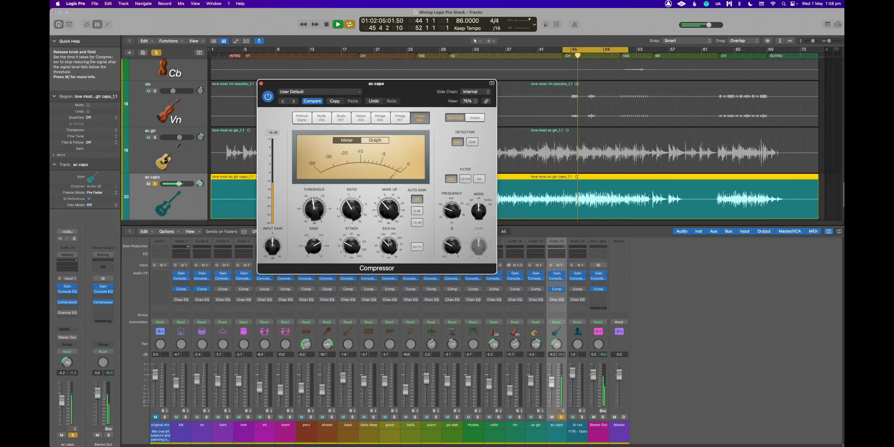
Set the ac capo Compressor's Attack to about 12 ms and shorten its Release
{"action": "left_click_drag", "start_coordinate": [389, 241], "coordinate": [389, 240]}
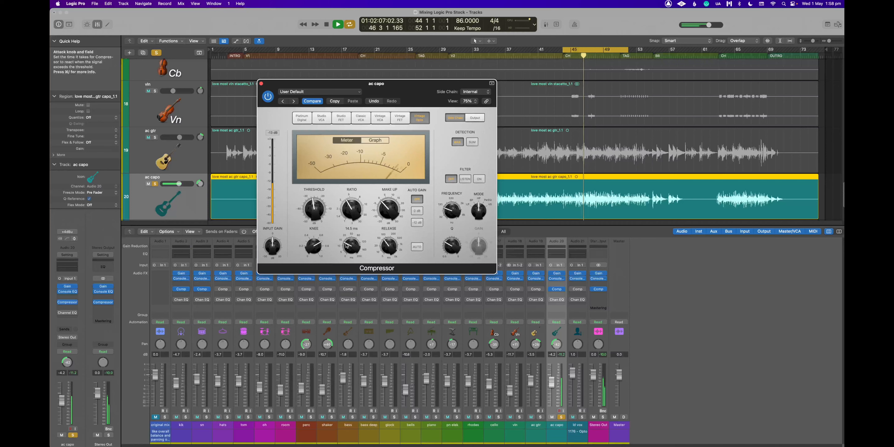
{"action": "left_click_drag", "start_coordinate": [346, 245], "coordinate": [347, 248]}
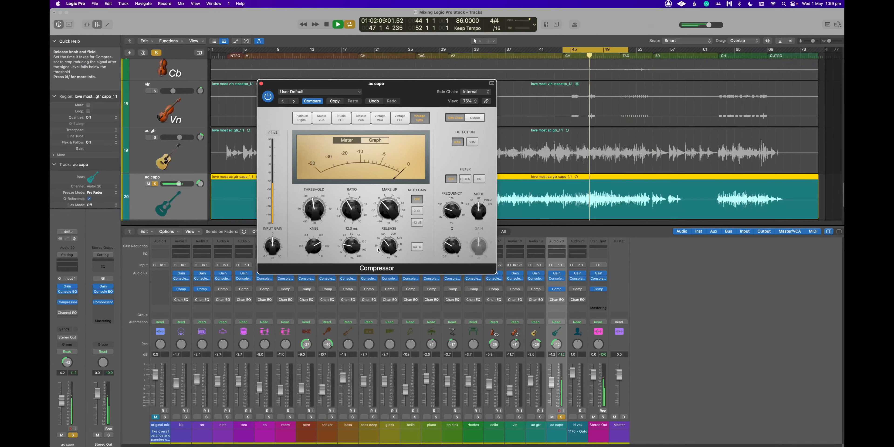
{"action": "left_click_drag", "start_coordinate": [384, 249], "coordinate": [384, 251]}
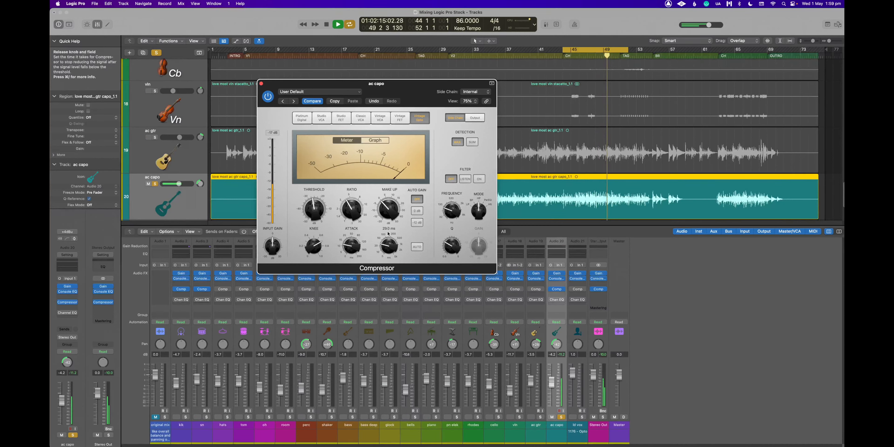
Fine-tune the ac capo Compressor's Threshold and compare the track with the Compressor bypassed and active
{"action": "left_click_drag", "start_coordinate": [315, 206], "coordinate": [315, 208]}
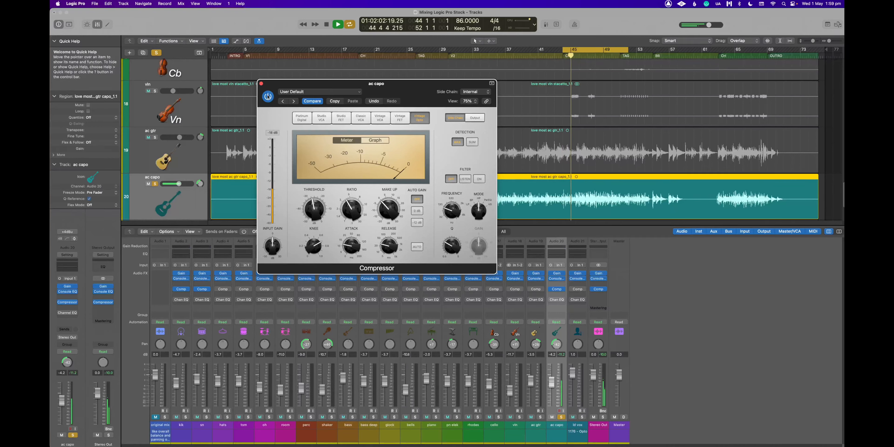
{"action": "left_click", "coordinate": [267, 96]}
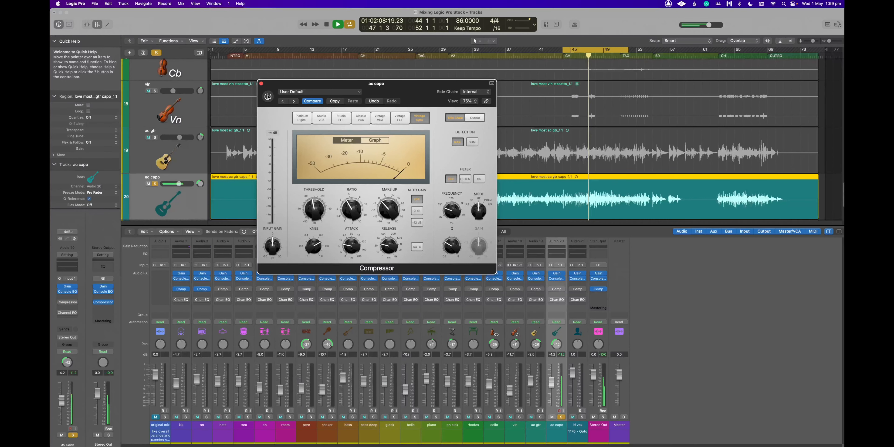
{"action": "left_click", "coordinate": [268, 96]}
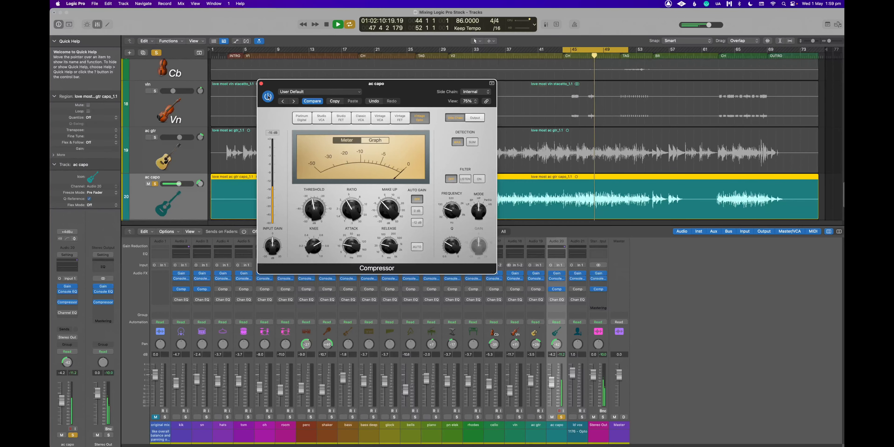
Turn on the ac capo Compressor's Auto Release, stop playback, and move the plug-in window away from the mixer
{"action": "mouse_move", "coordinate": [387, 209]}
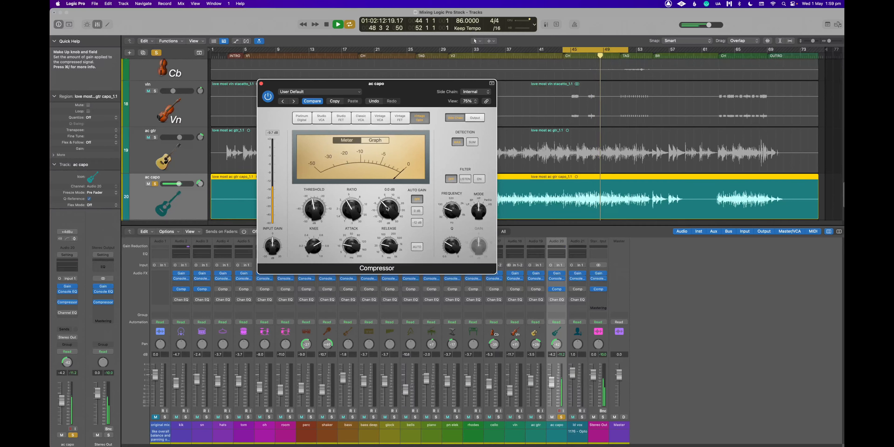
{"action": "mouse_move", "coordinate": [359, 207]}
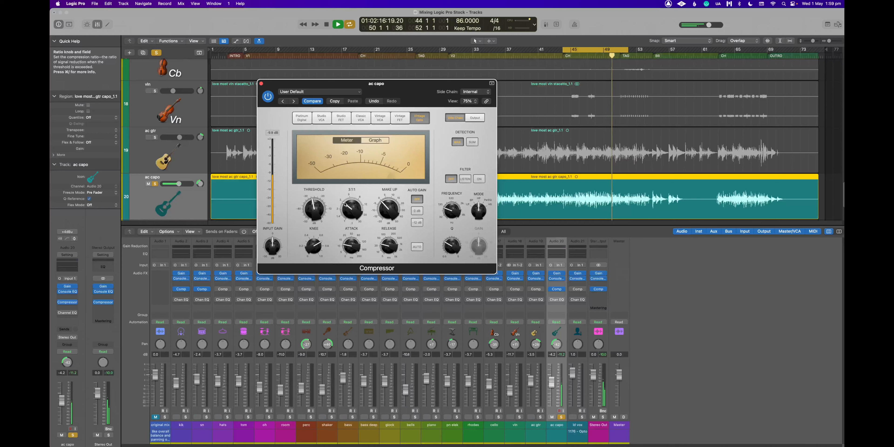
{"action": "mouse_move", "coordinate": [316, 205]}
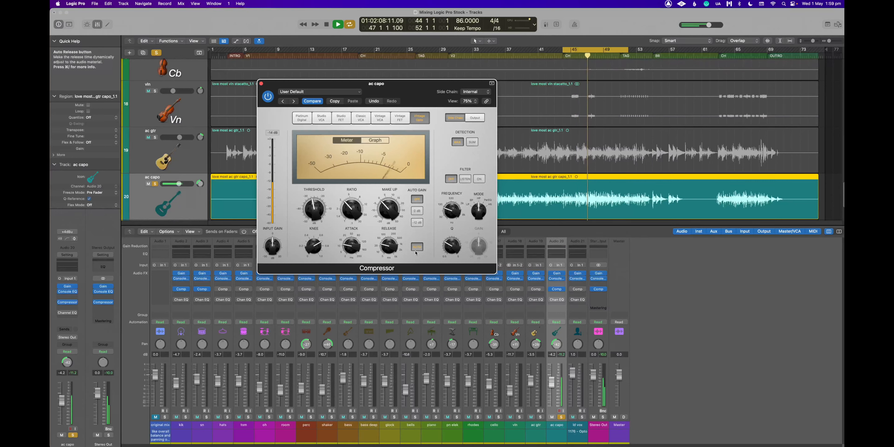
{"action": "key", "text": "space"}
{"action": "left_click_drag", "start_coordinate": [417, 84], "coordinate": [484, 44]}
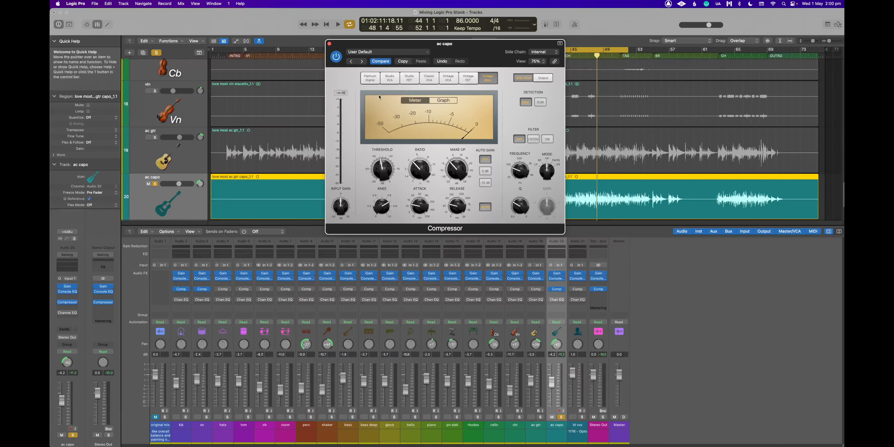
Switch the ac capo Compressor to the Vintage FET model and raise its Threshold to about -23.5 dB during playback
{"action": "key", "text": "space"}
{"action": "left_click", "coordinate": [469, 80]}
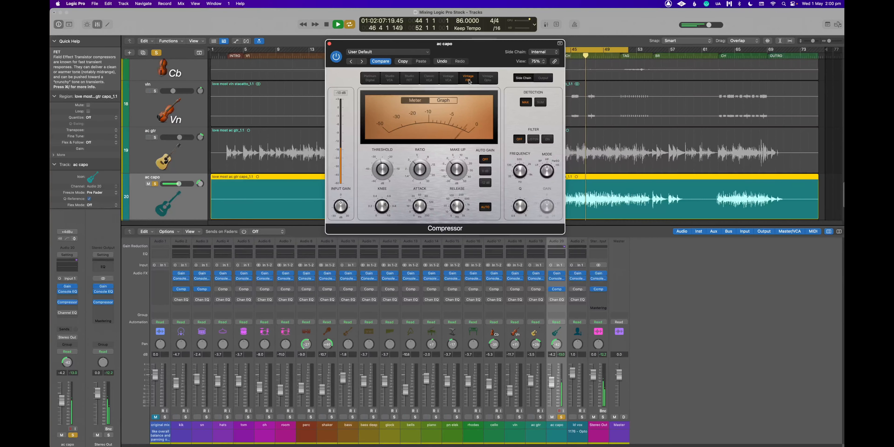
{"action": "mouse_move", "coordinate": [386, 170]}
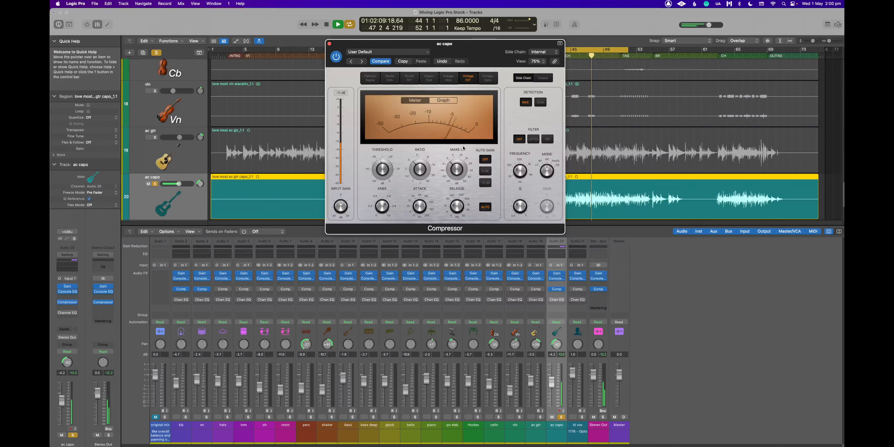
{"action": "key", "text": "space"}
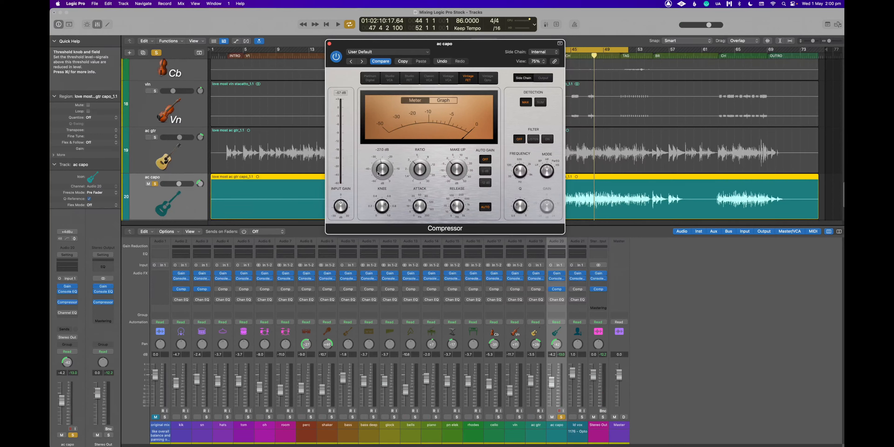
{"action": "key", "text": "space"}
{"action": "scroll", "coordinate": [380, 170], "scroll_direction": "up", "scroll_amount": 3}
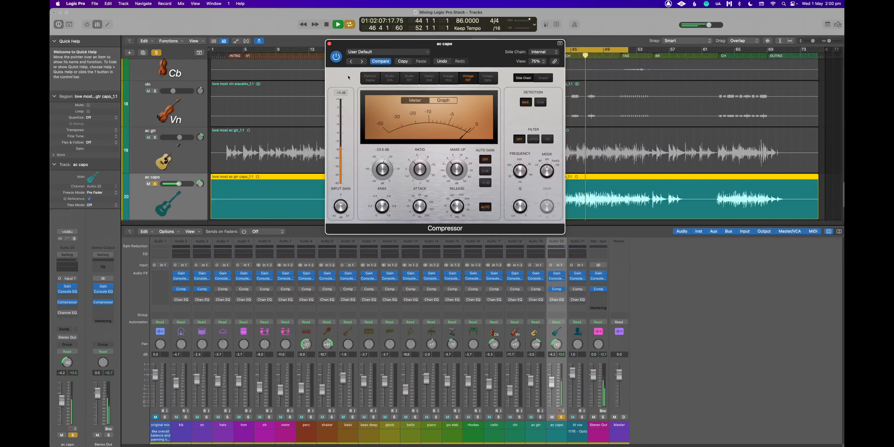
Compare the soloed ac capo guitar with the Compressor bypassed and active
{"action": "left_click", "coordinate": [336, 57]}
{"action": "key", "text": "space"}
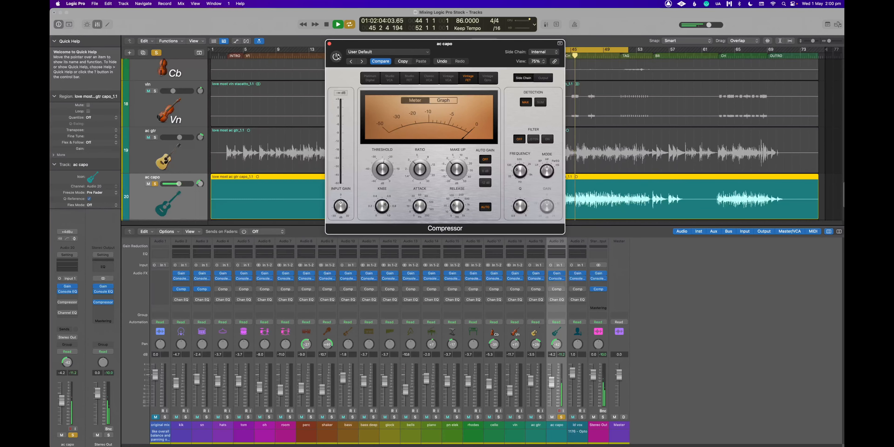
{"action": "left_click", "coordinate": [336, 57]}
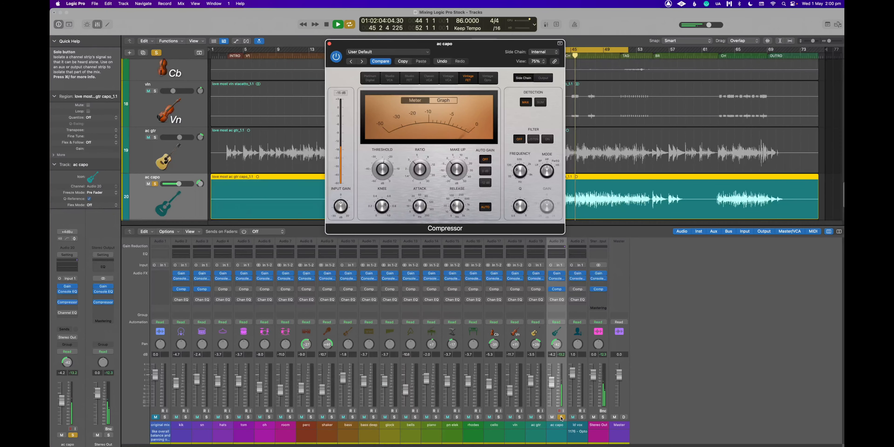
Unsolo the ac capo track, play the full mix, and lower the track's volume to about -4.4 dB
{"action": "key", "text": "space"}
{"action": "left_click", "coordinate": [561, 417]}
{"action": "key", "text": "space"}
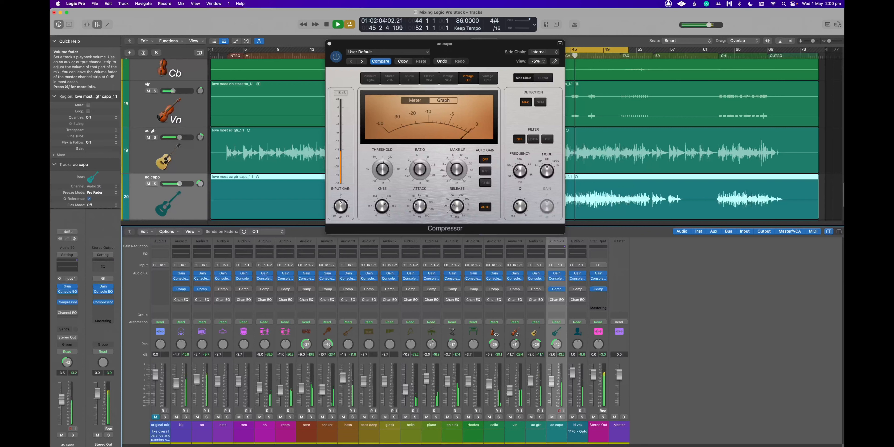
{"action": "left_click", "coordinate": [389, 174]}
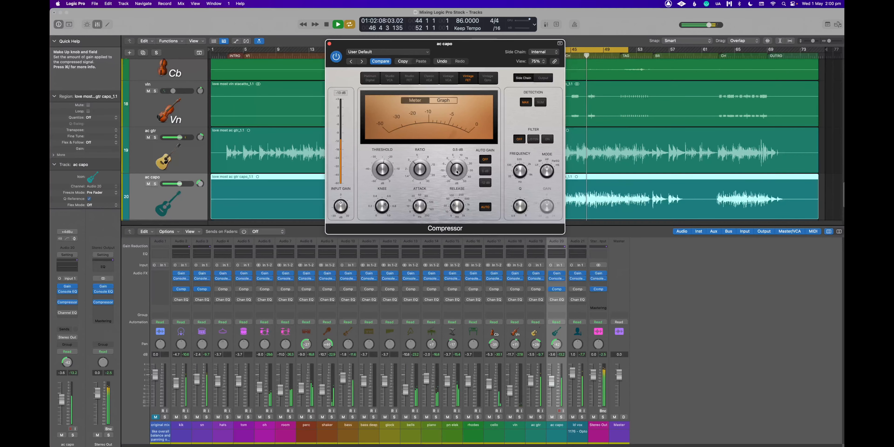
{"action": "left_click_drag", "start_coordinate": [551, 381], "coordinate": [551, 384]}
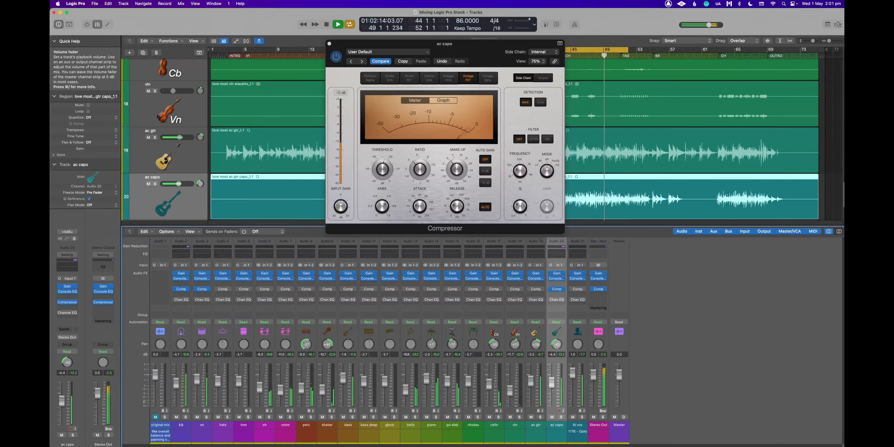
Briefly solo ac capo, return to the full mix, lower its volume to about -4.9 dB, and adjust its pan slightly
{"action": "left_click", "coordinate": [562, 417]}
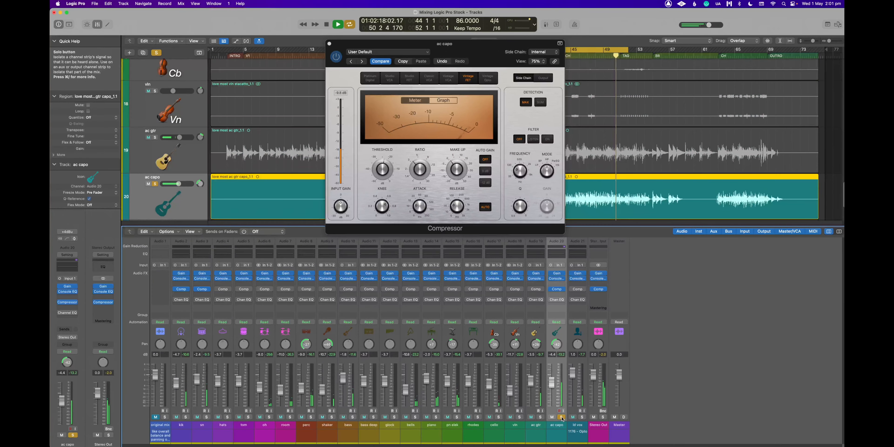
{"action": "left_click", "coordinate": [561, 417]}
{"action": "left_click_drag", "start_coordinate": [552, 383], "coordinate": [552, 384]}
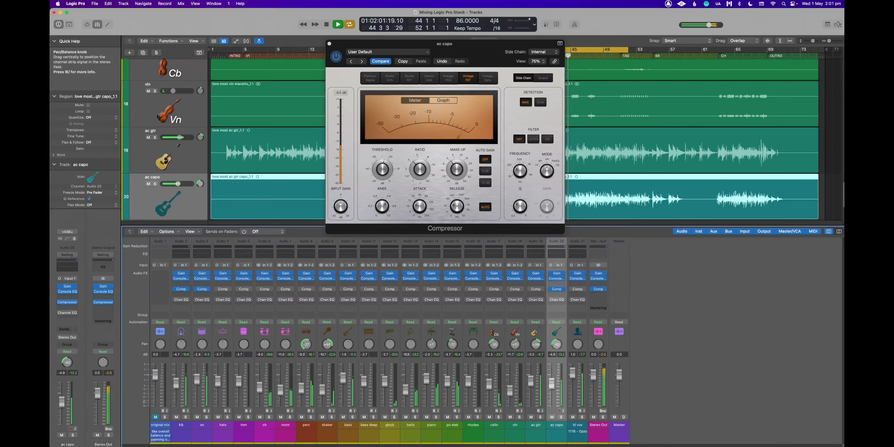
{"action": "left_click_drag", "start_coordinate": [557, 343], "coordinate": [556, 343]}
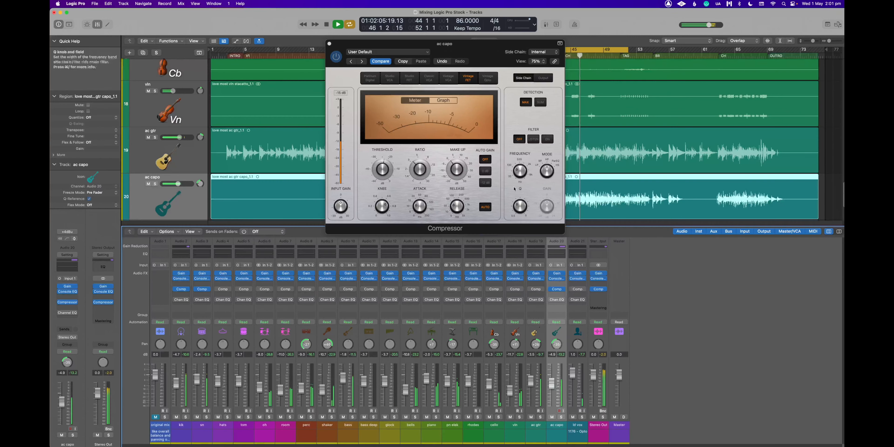
Fine-tune the ac capo Compressor's Attack against the full mix, stop playback, and reposition the plug-in window
{"action": "left_click", "coordinate": [382, 167]}
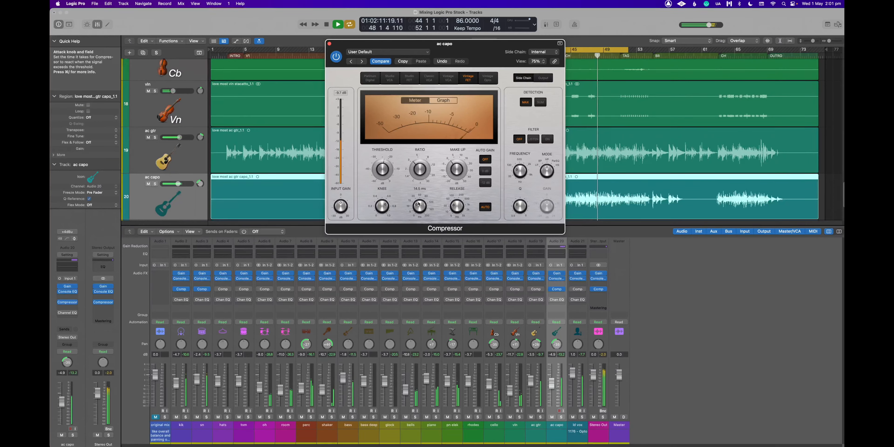
{"action": "left_click_drag", "start_coordinate": [418, 205], "coordinate": [419, 203]}
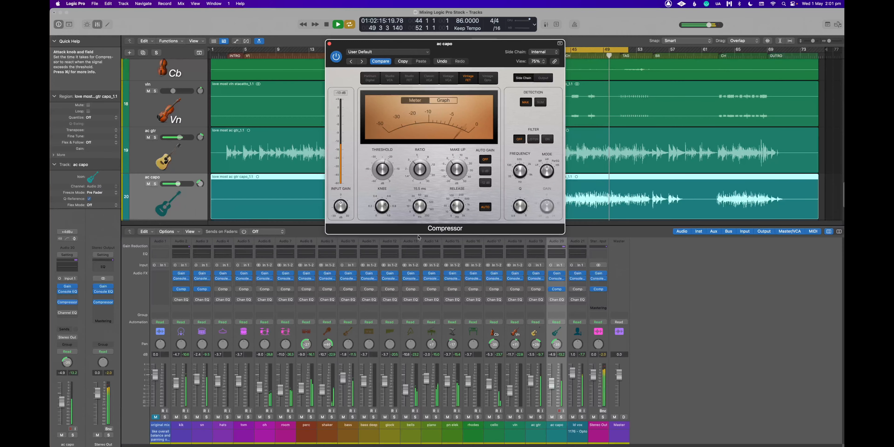
{"action": "key", "text": "space"}
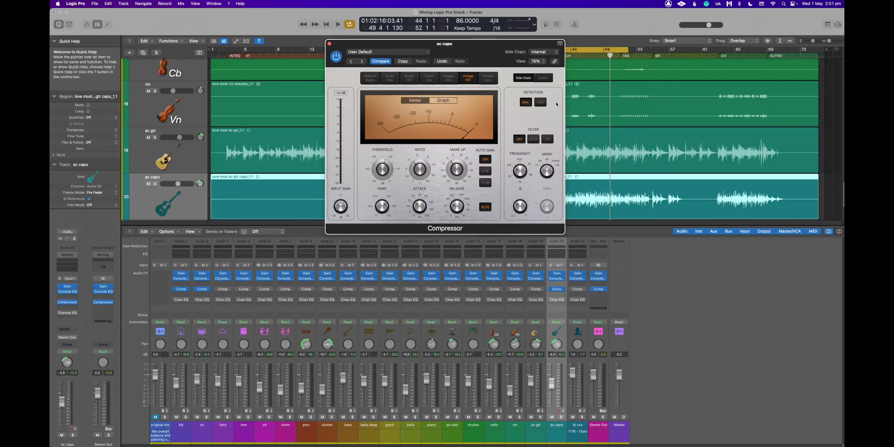
{"action": "mouse_move", "coordinate": [499, 48]}
{"action": "left_mouse_down"}
{"action": "mouse_move", "coordinate": [553, 28]}
{"action": "mouse_move", "coordinate": [510, 49]}
{"action": "left_mouse_up"}
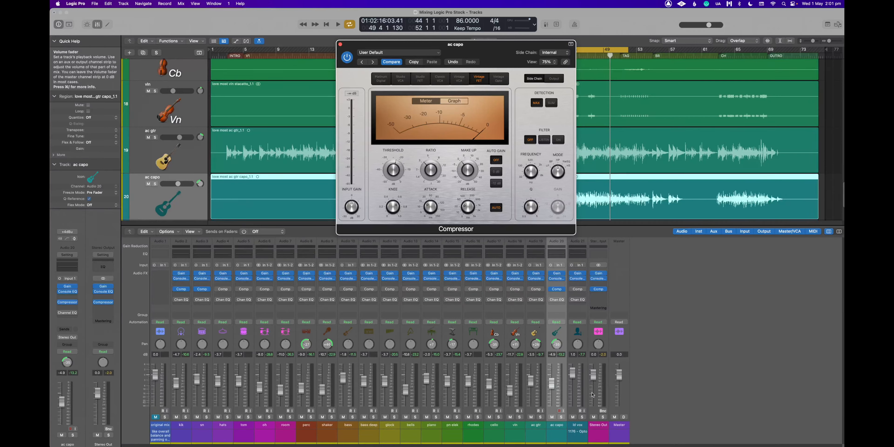
Lower the ac capo volume to about -5.8 dB, nudge its pan, and fine-tune the Compressor's Threshold during playback
{"action": "key", "text": "space"}
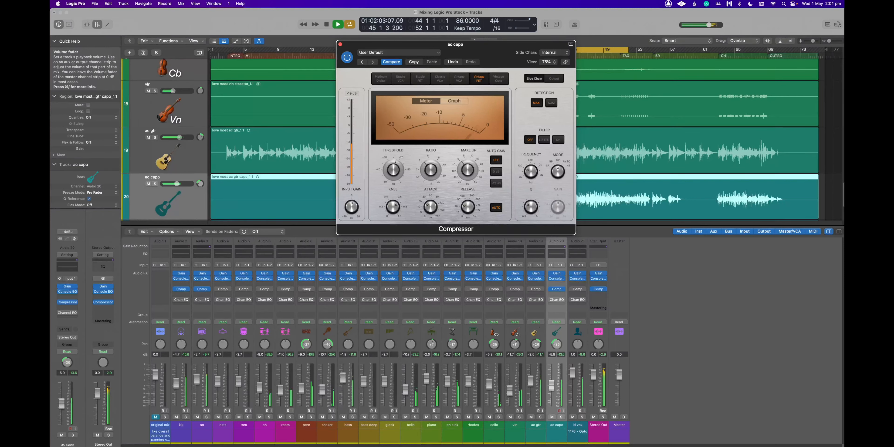
{"action": "left_click_drag", "start_coordinate": [557, 344], "coordinate": [557, 343]}
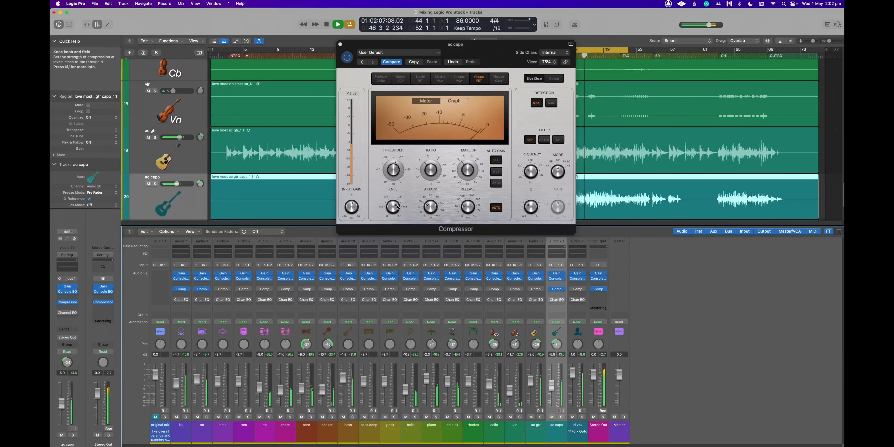
{"action": "left_click", "coordinate": [394, 166]}
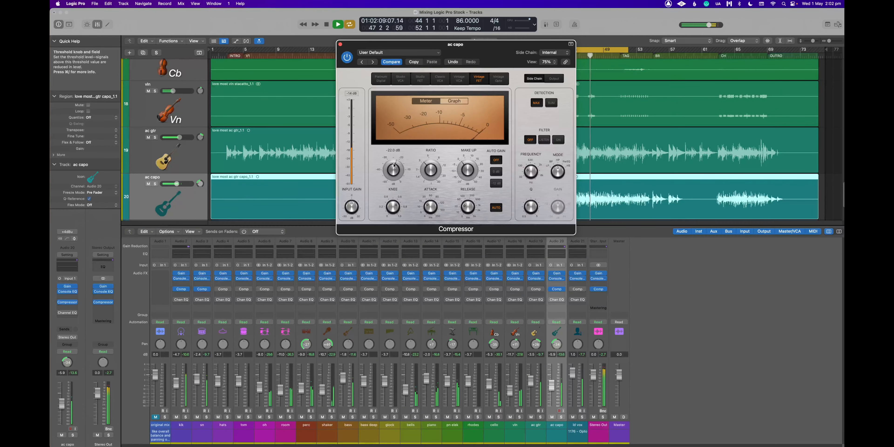
{"action": "left_click_drag", "start_coordinate": [394, 166], "coordinate": [395, 163]}
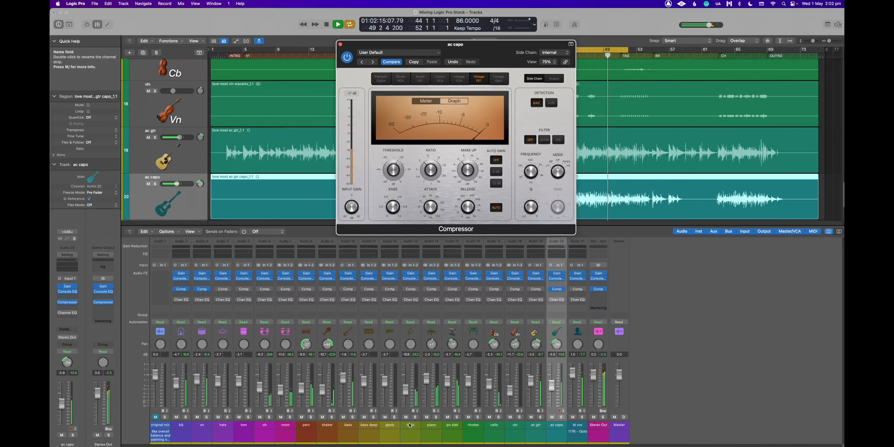
Rebalance the bells and neighbouring keyboard faders, and raise the room track's volume to about -10.8 dB while checking it in solo
{"action": "left_click_drag", "start_coordinate": [405, 390], "coordinate": [447, 380]}
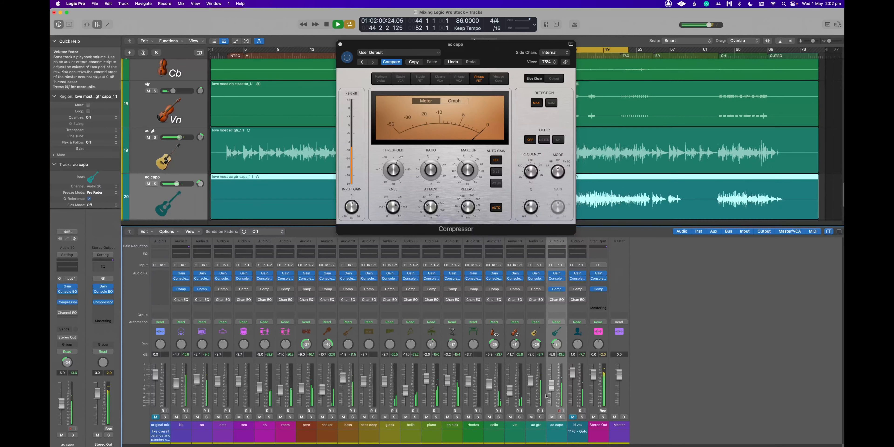
{"action": "left_click", "coordinate": [267, 436]}
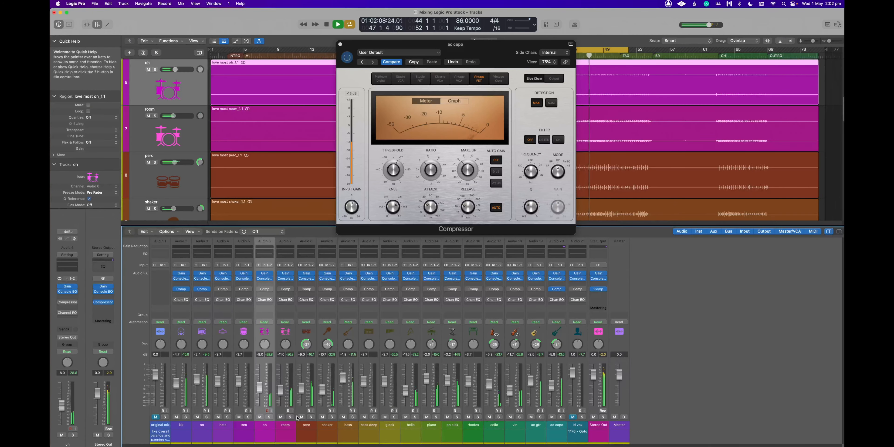
{"action": "left_click", "coordinate": [288, 426]}
{"action": "left_click", "coordinate": [290, 417]}
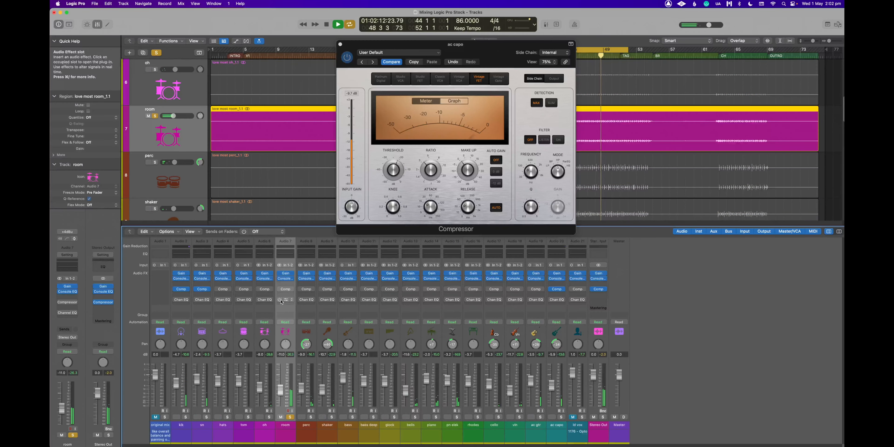
{"action": "left_click_drag", "start_coordinate": [280, 390], "coordinate": [283, 393]}
{"action": "left_click", "coordinate": [290, 418]}
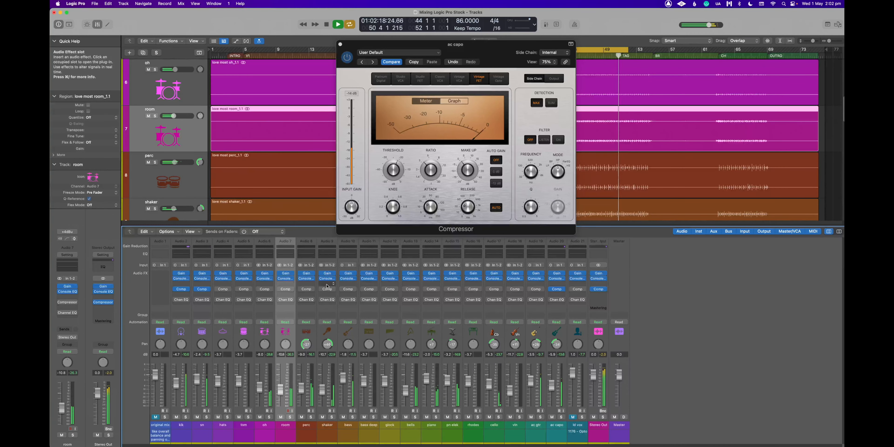
Open the shaker's Channel EQ, enable its low-cut band, and raise the cutoff to about 660 Hz
{"action": "left_click", "coordinate": [323, 301]}
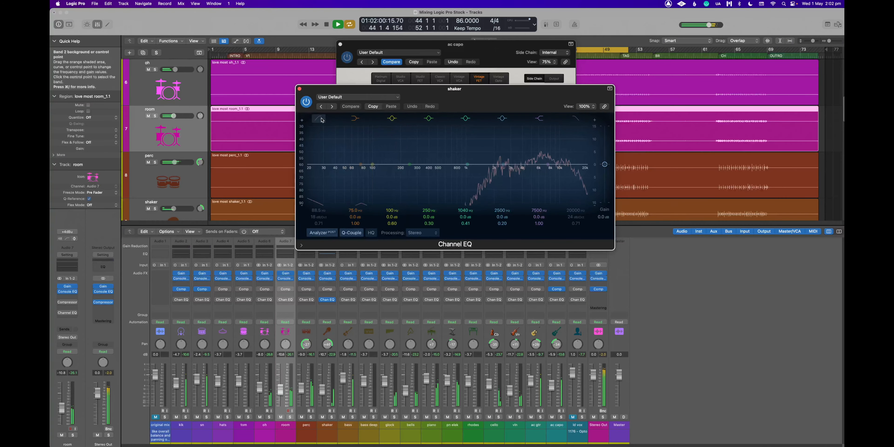
{"action": "left_click", "coordinate": [374, 170]}
{"action": "key", "text": "space"}
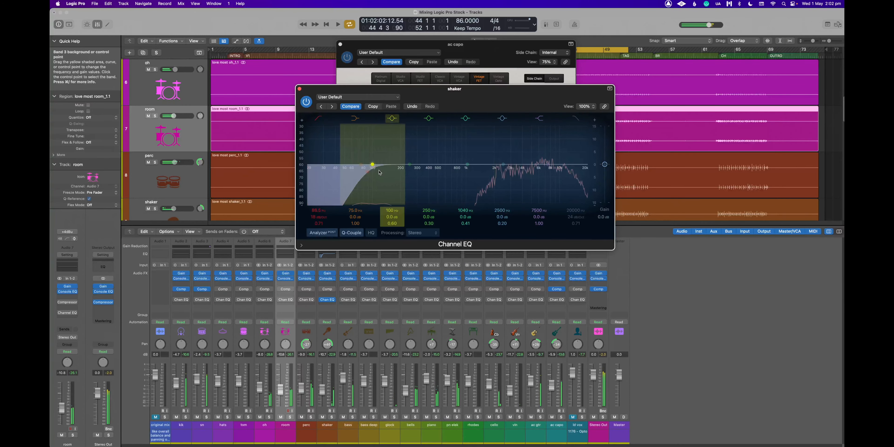
{"action": "left_click_drag", "start_coordinate": [372, 174], "coordinate": [437, 176]}
{"action": "key", "text": "space"}
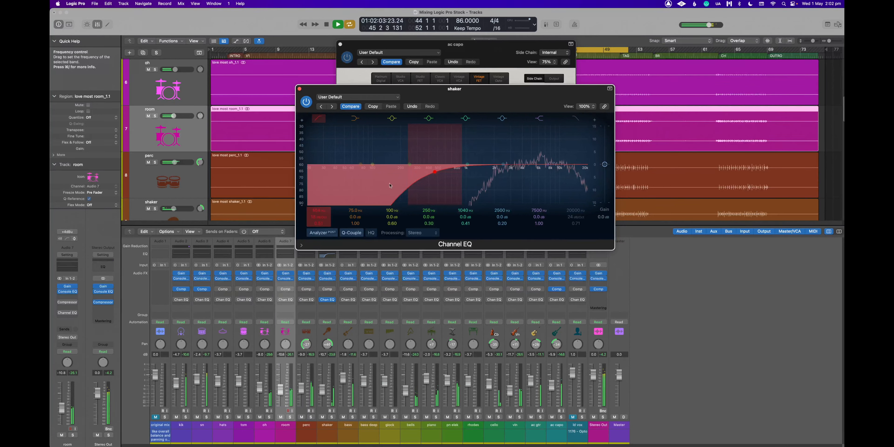
Shift the shaker Channel EQ's analyzer range scale while starting and stopping playback to check the signal curve
{"action": "key", "text": "space"}
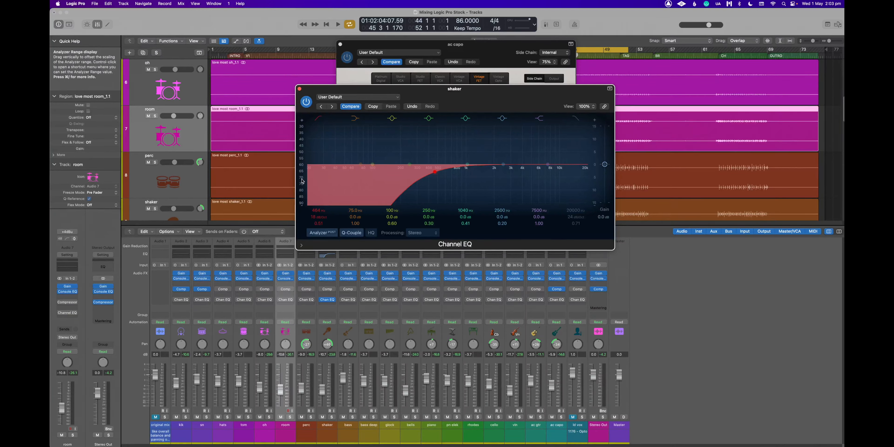
{"action": "key", "text": "space"}
{"action": "left_click_drag", "start_coordinate": [302, 179], "coordinate": [302, 166]}
{"action": "left_click_drag", "start_coordinate": [301, 168], "coordinate": [302, 170]}
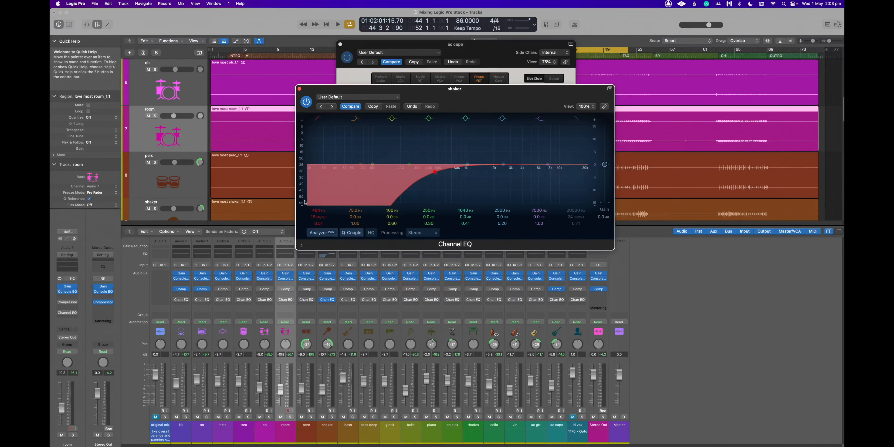
{"action": "key", "text": "space"}
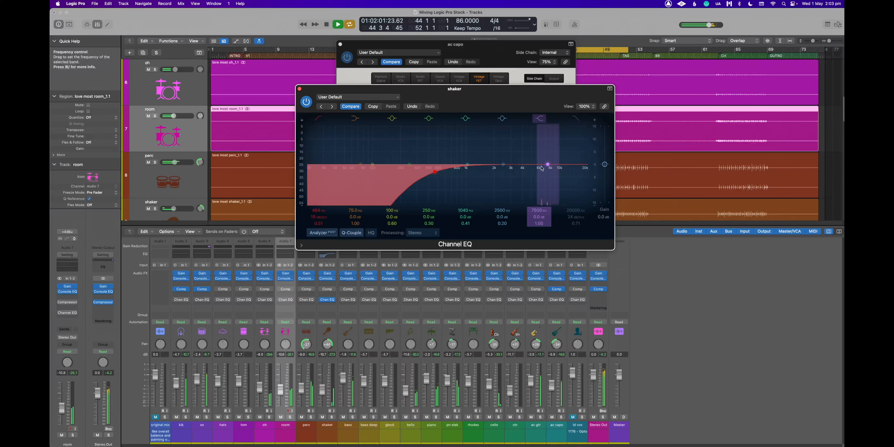
{"action": "key", "text": "space"}
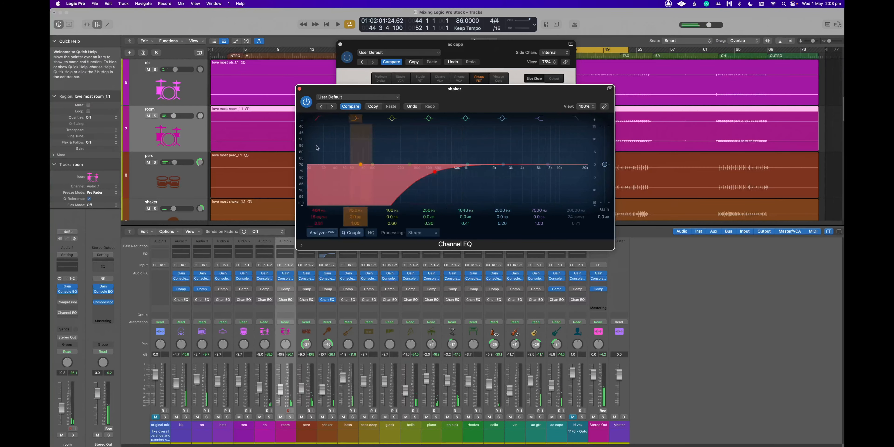
Lower the shaker Channel EQ's low-cut frequency to about 438 Hz and boost its high-shelf band by about 2.3 dB during playback
{"action": "key", "text": "space"}
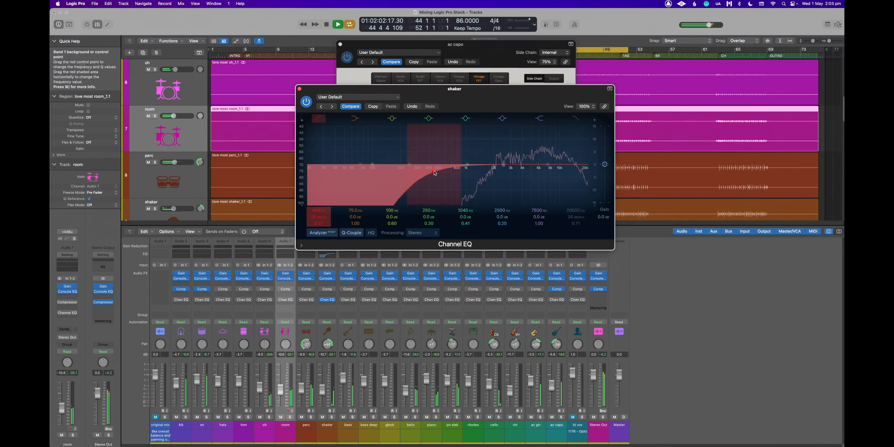
{"action": "key", "text": "space"}
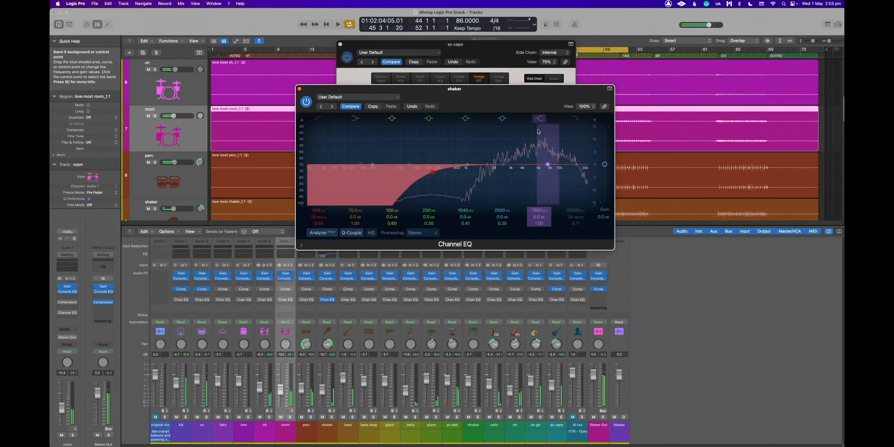
{"action": "left_click", "coordinate": [539, 118]}
{"action": "key", "text": "space"}
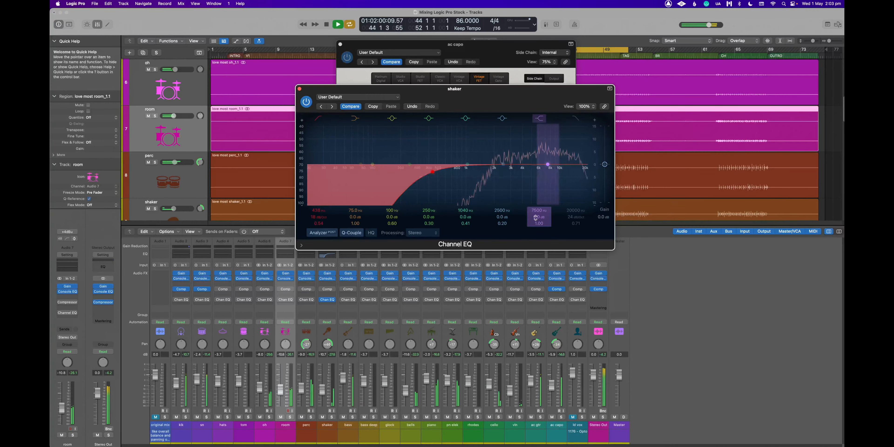
{"action": "key", "text": "space"}
{"action": "key", "text": "space"}
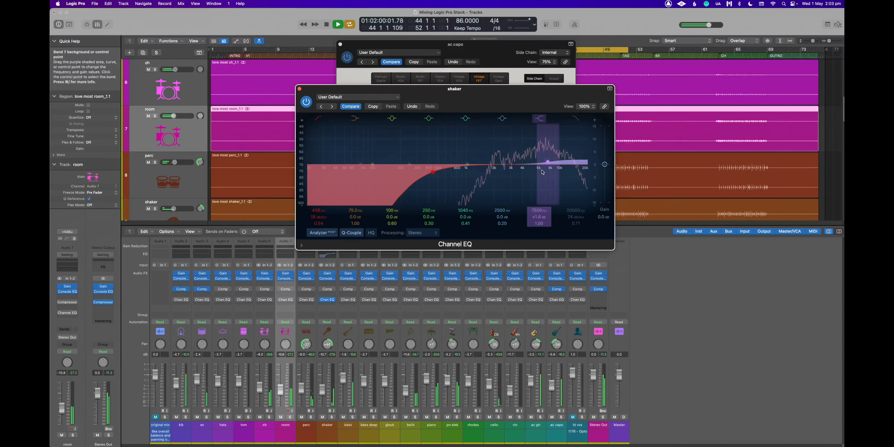
{"action": "left_click_drag", "start_coordinate": [547, 161], "coordinate": [548, 160]}
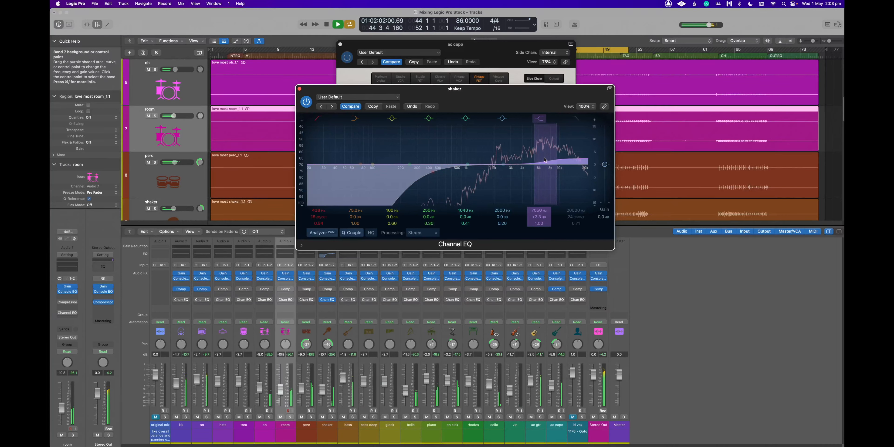
Enable the shaker EQ's high cut at about 19400 Hz, set its high shelf to about +1 dB at 4260 Hz, and close the plug-in
{"action": "left_click", "coordinate": [577, 119]}
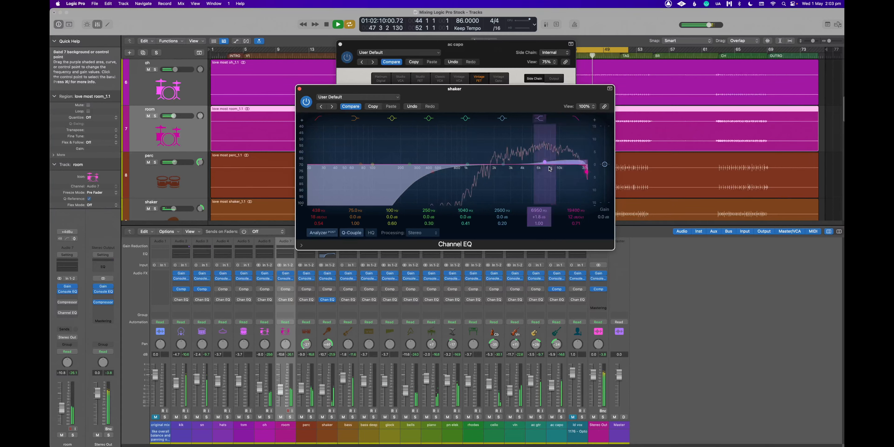
{"action": "left_click_drag", "start_coordinate": [544, 162], "coordinate": [544, 162]}
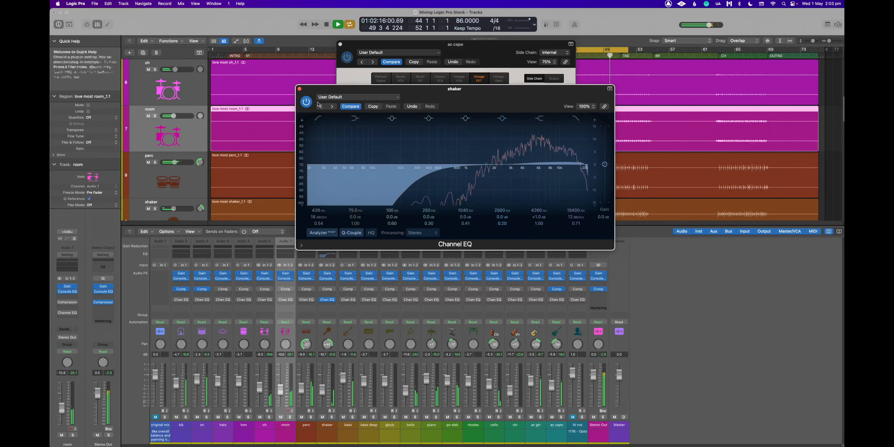
{"action": "left_click", "coordinate": [299, 89]}
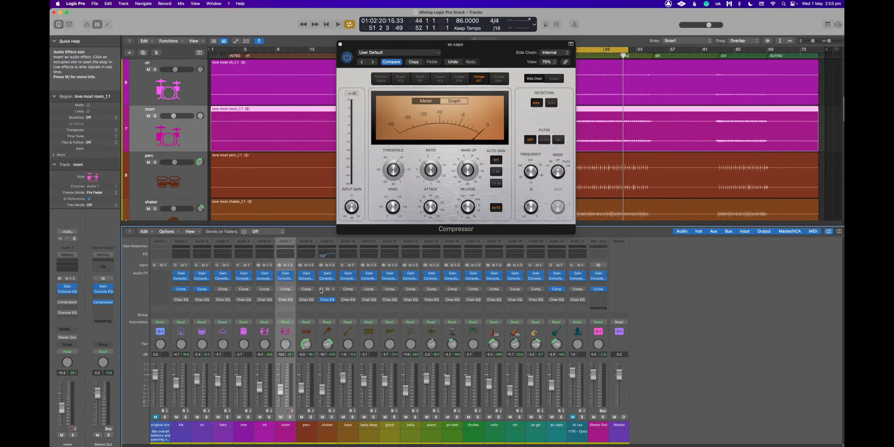
Open the shaker's Compressor and load the Opto Vocal 01 preset during playback
{"action": "left_click", "coordinate": [329, 291]}
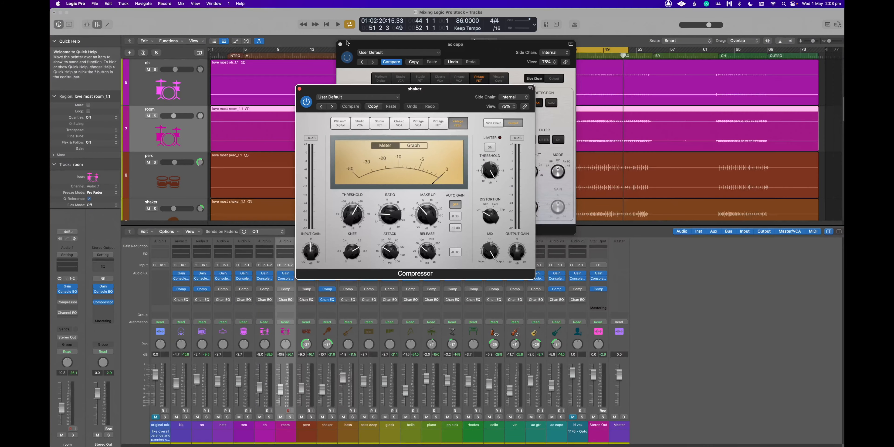
{"action": "left_click_drag", "start_coordinate": [364, 85], "coordinate": [376, 45]}
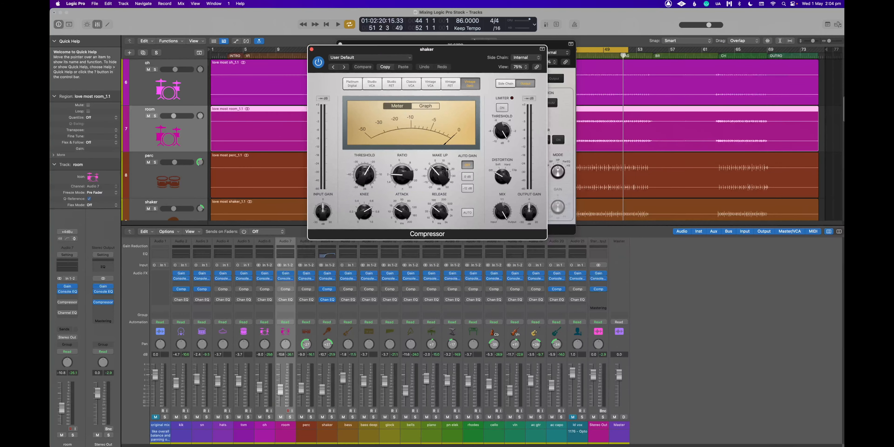
{"action": "key", "text": "space"}
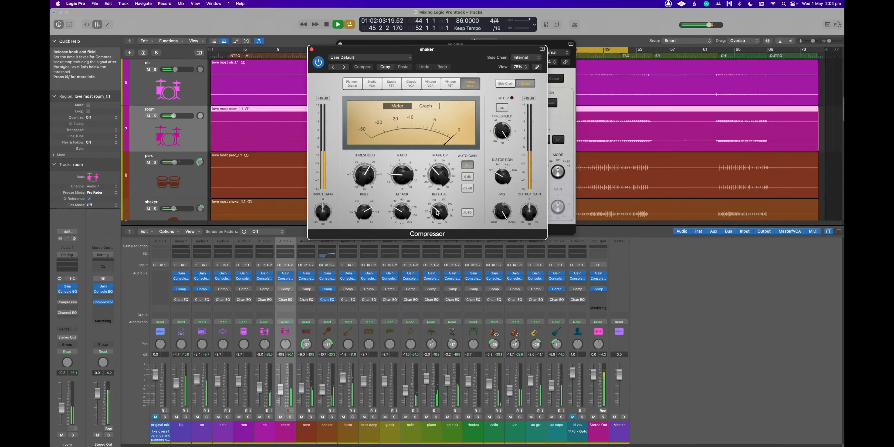
{"action": "left_click", "coordinate": [384, 57]}
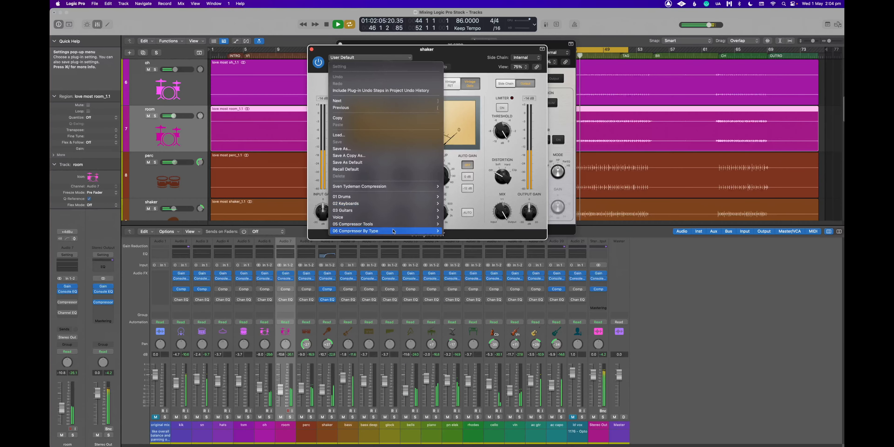
{"action": "mouse_move", "coordinate": [417, 231]}
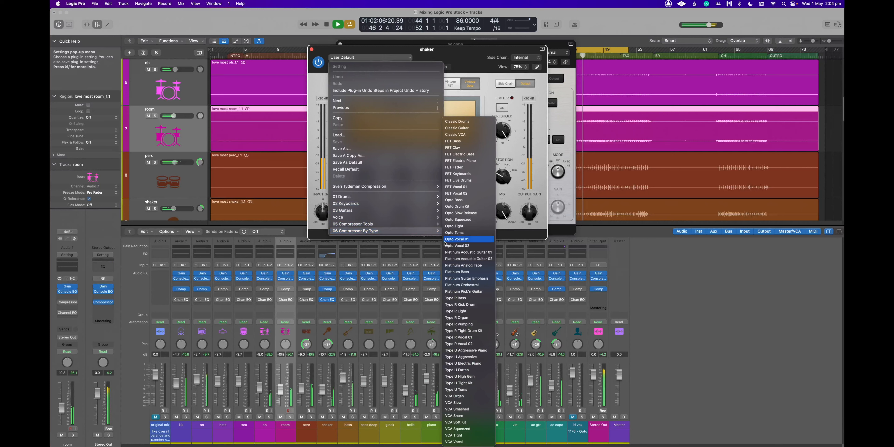
{"action": "left_click", "coordinate": [471, 239]}
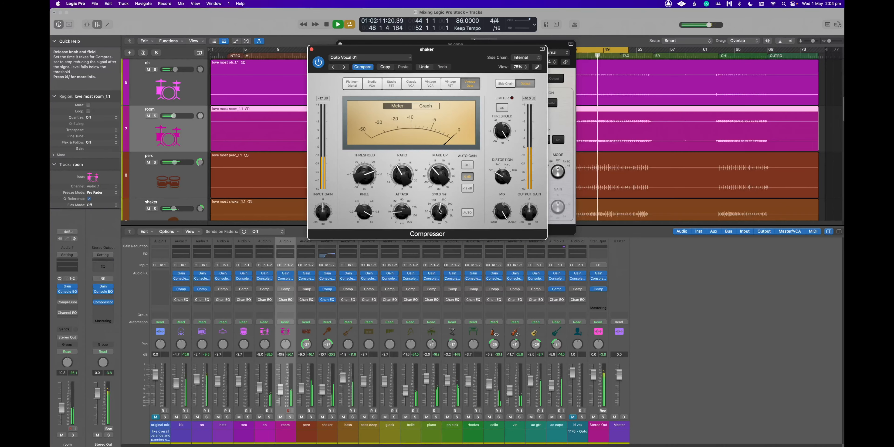
Turn off Auto Gain in the shaker's Compressor and lower its Threshold to about -33 dB
{"action": "left_click", "coordinate": [468, 166]}
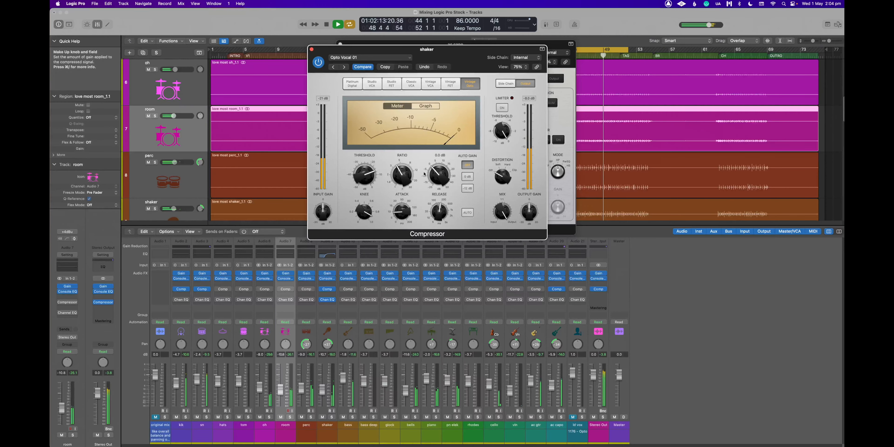
{"action": "left_click_drag", "start_coordinate": [367, 153], "coordinate": [371, 155]}
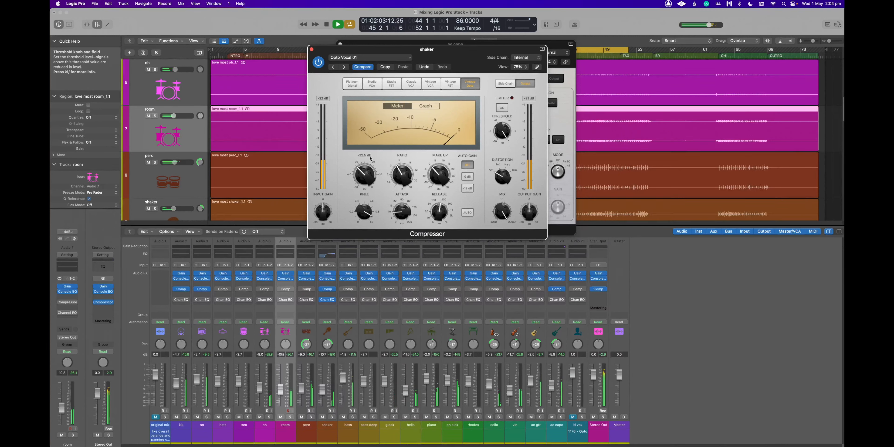
{"action": "left_click_drag", "start_coordinate": [370, 159], "coordinate": [371, 157]}
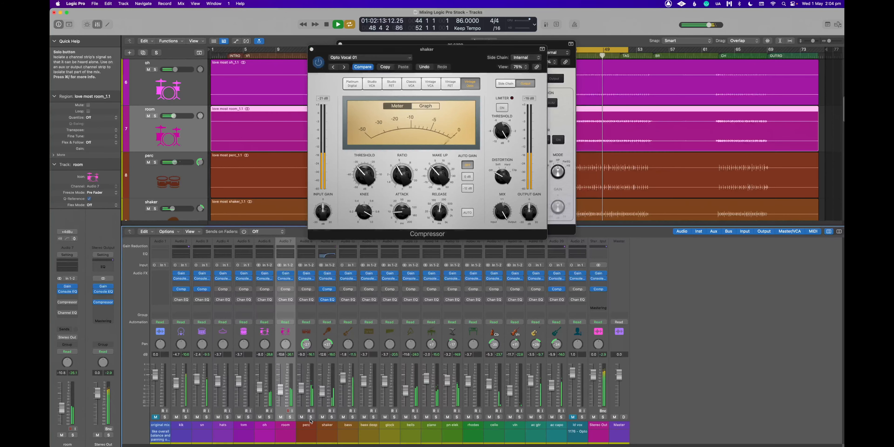
Check the perc track in solo, and adjust the volume and pan of the track just before bells
{"action": "left_click", "coordinate": [311, 417]}
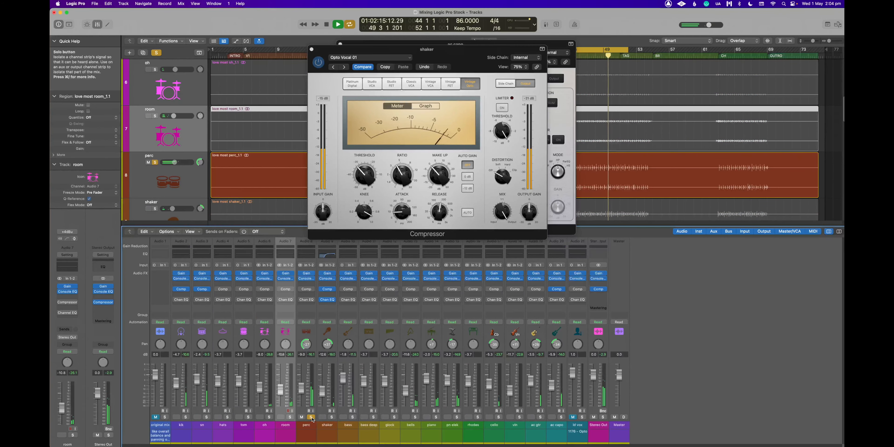
{"action": "left_click", "coordinate": [311, 416]}
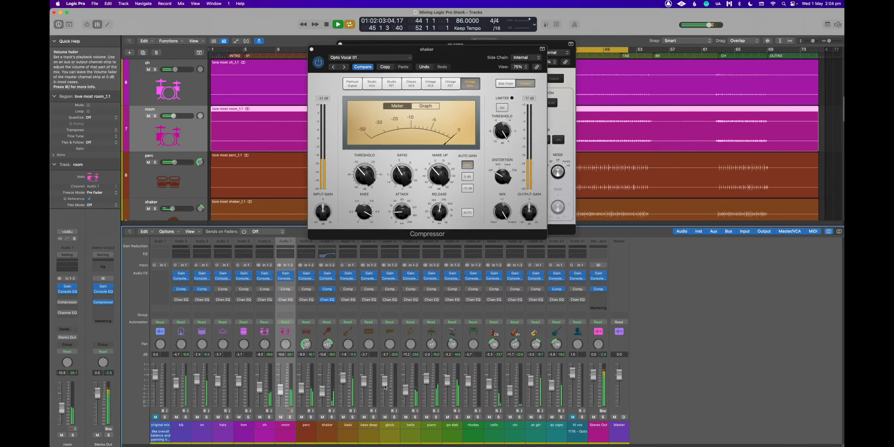
{"action": "left_click_drag", "start_coordinate": [384, 386], "coordinate": [385, 385]}
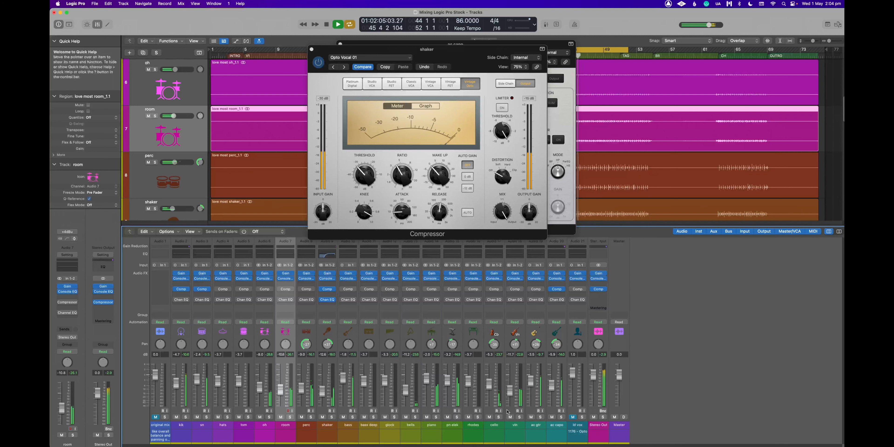
{"action": "left_click_drag", "start_coordinate": [392, 345], "coordinate": [393, 352]}
{"action": "key", "text": "space"}
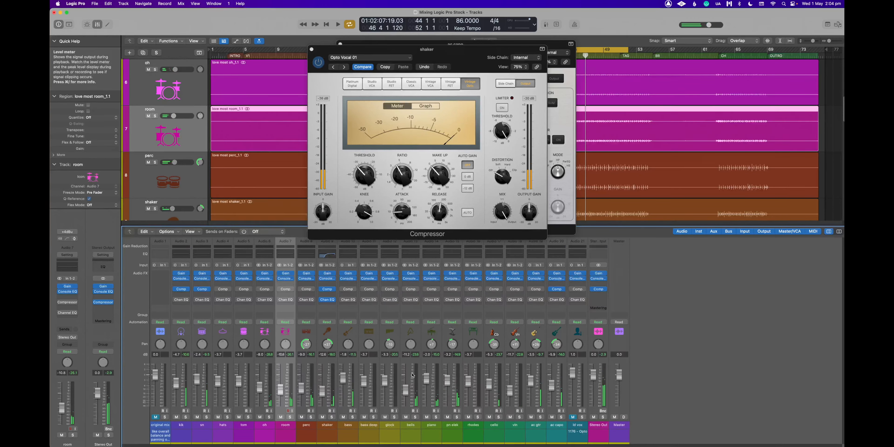
With the kik through room channel strips selected, configure the strip components to show Audio Device Controls and Output
{"action": "left_click", "coordinate": [181, 426]}
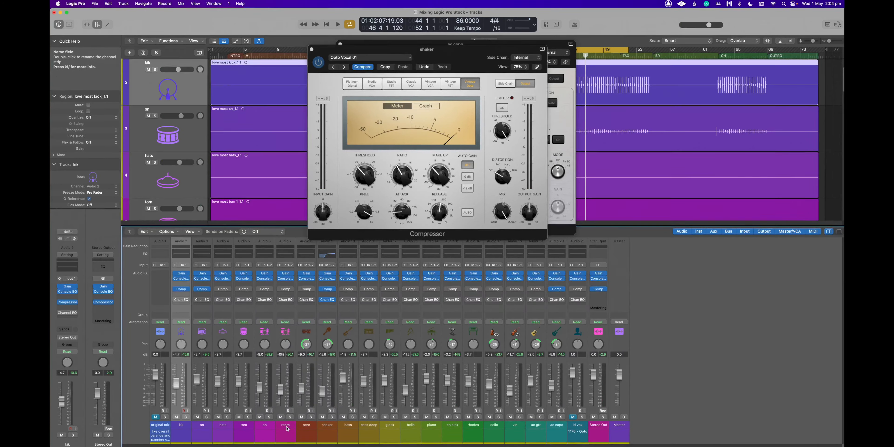
{"action": "left_click", "coordinate": [287, 429], "text": "shift"}
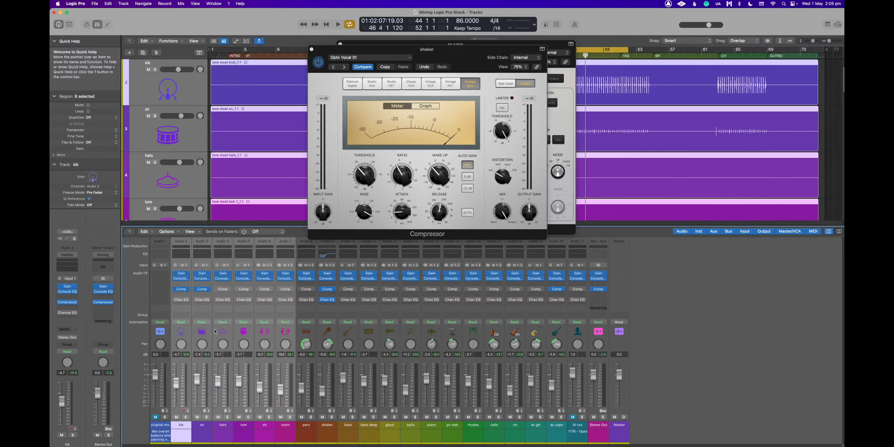
{"action": "right_click", "coordinate": [207, 431]}
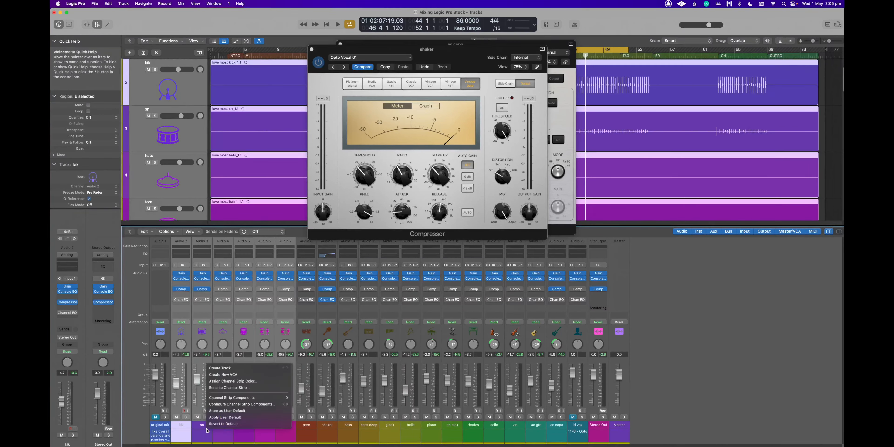
{"action": "left_click", "coordinate": [244, 404]}
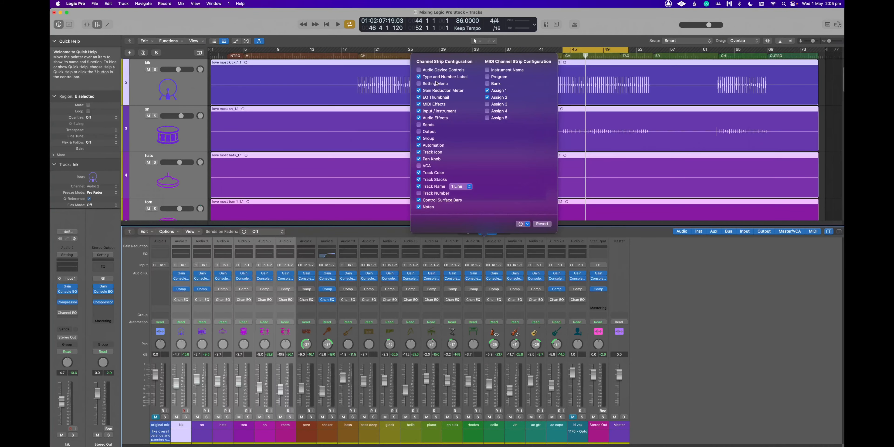
{"action": "left_click", "coordinate": [419, 70]}
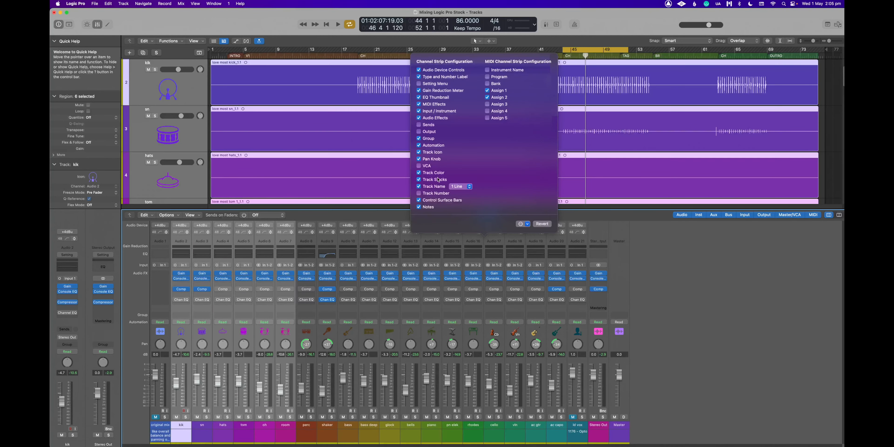
{"action": "left_click", "coordinate": [487, 89]}
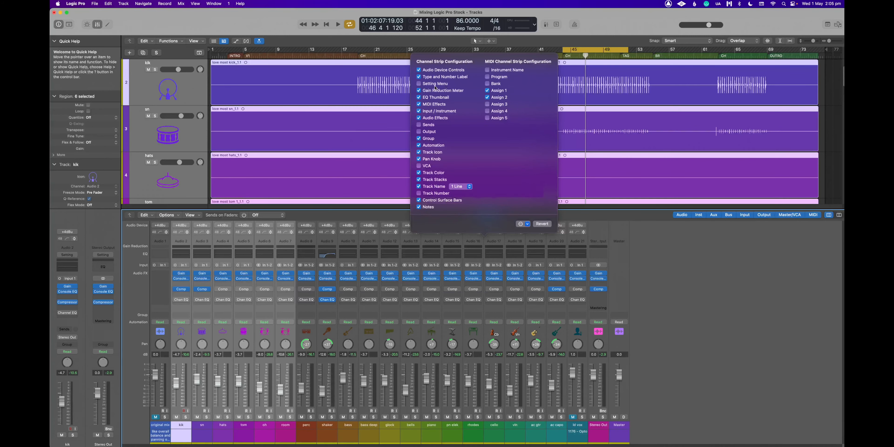
{"action": "left_click", "coordinate": [418, 131]}
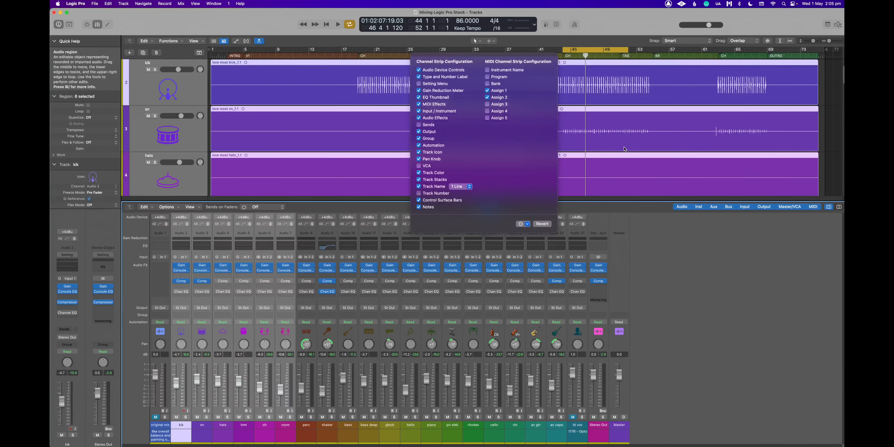
{"action": "left_click", "coordinate": [651, 20]}
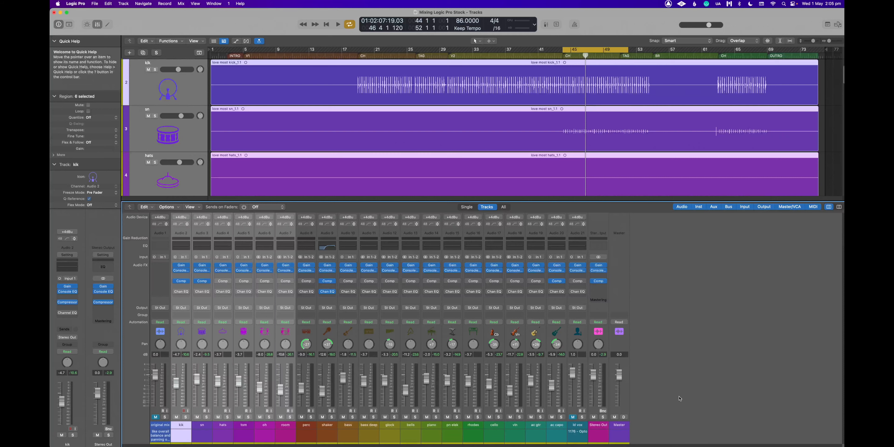
{"action": "left_click", "coordinate": [223, 425]}
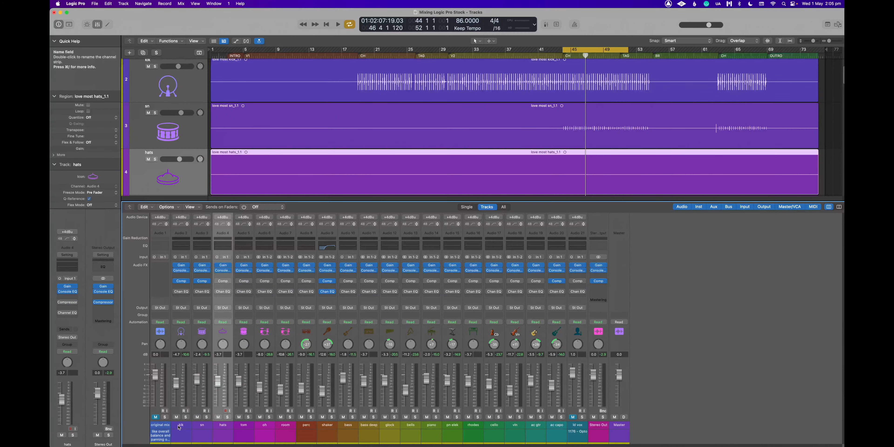
{"action": "left_click", "coordinate": [179, 428]}
{"action": "left_click", "coordinate": [285, 429], "text": "shift"}
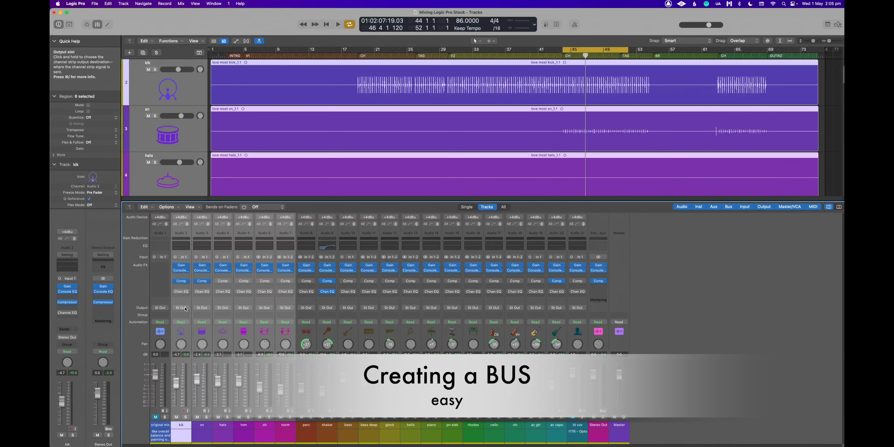
{"action": "left_click", "coordinate": [181, 308]}
{"action": "mouse_move", "coordinate": [182, 328]}
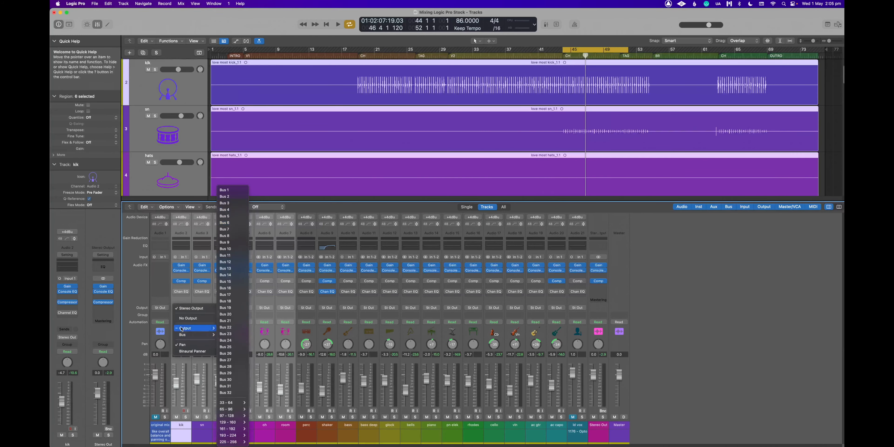
{"action": "left_click", "coordinate": [193, 431]}
Route the outputs of the kik through room tracks to Bus 1, and add its aux channel as a track named drm bus
{"action": "left_click", "coordinate": [182, 431]}
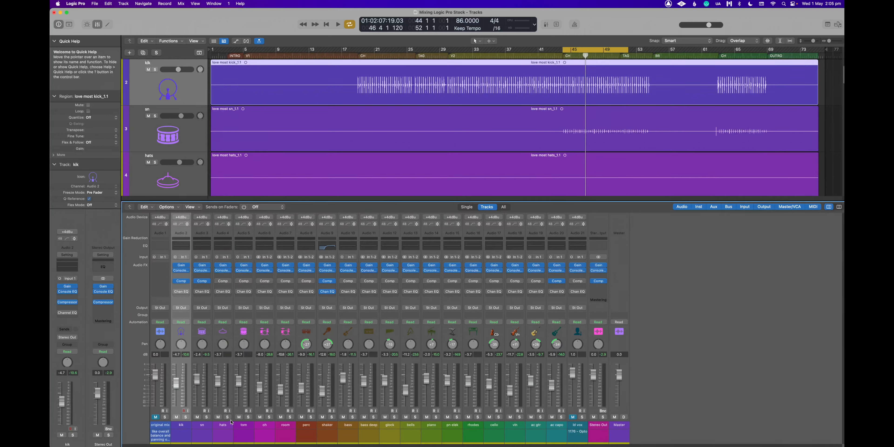
{"action": "left_click", "coordinate": [288, 427], "text": "shift"}
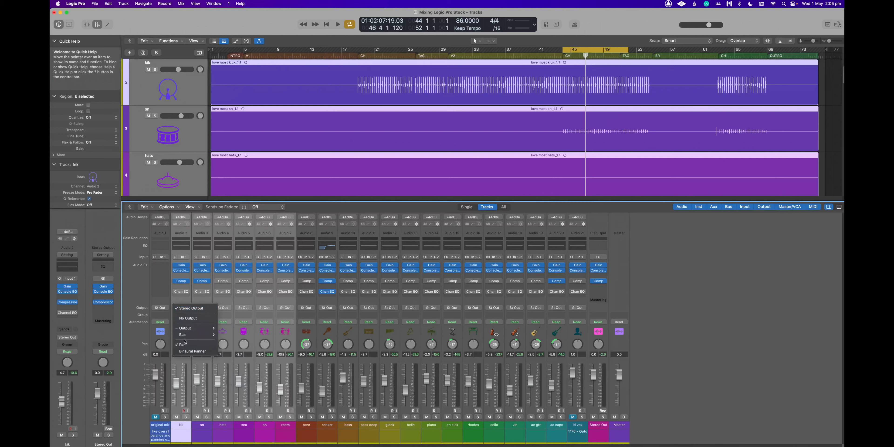
{"action": "mouse_move", "coordinate": [186, 335]}
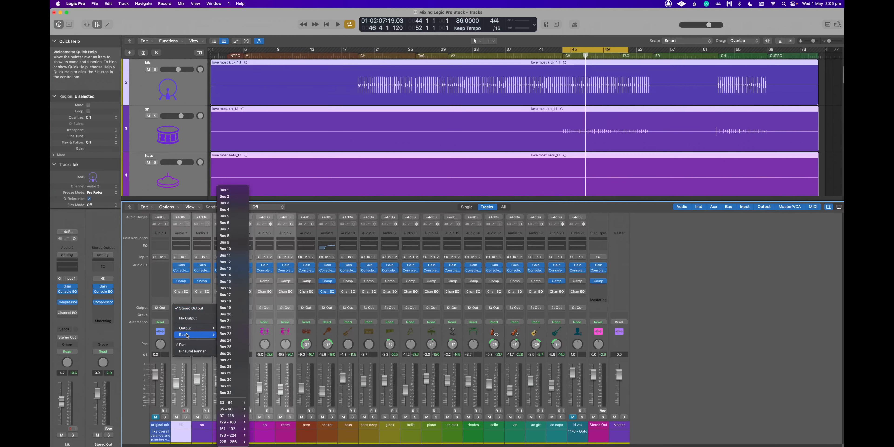
{"action": "left_click", "coordinate": [233, 193]}
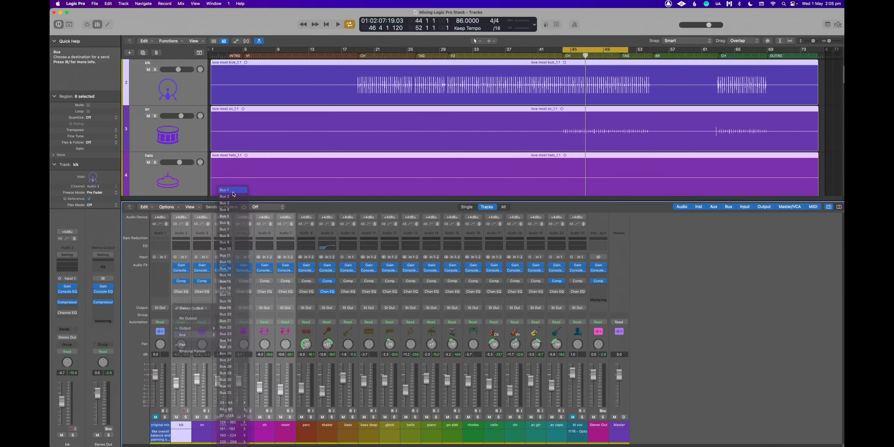
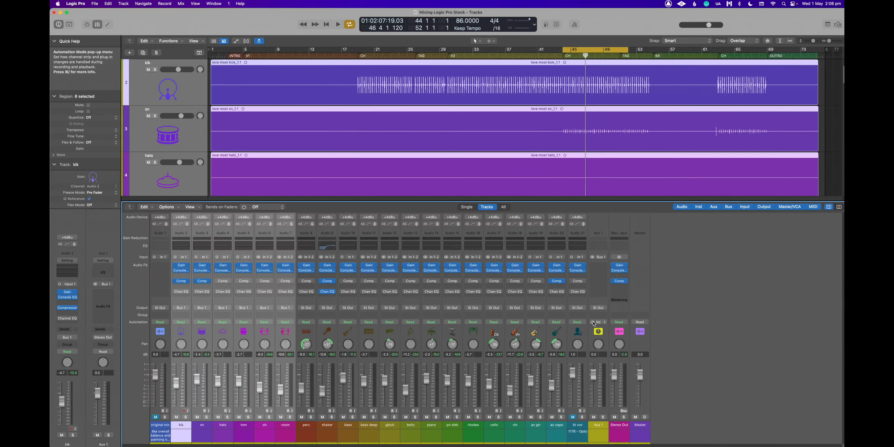
{"action": "left_click", "coordinate": [594, 323]}
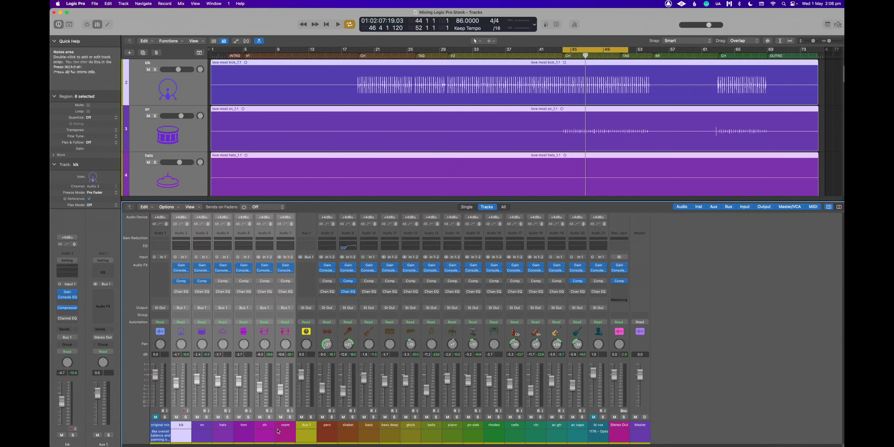
{"action": "left_click", "coordinate": [307, 426]}
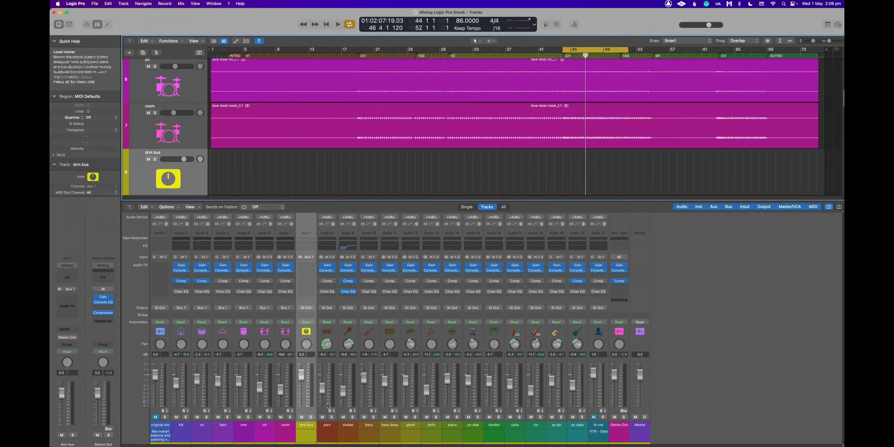
Check the drm bus during playback, first in solo and once more with it muted
{"action": "left_click", "coordinate": [311, 418]}
{"action": "key", "text": "space"}
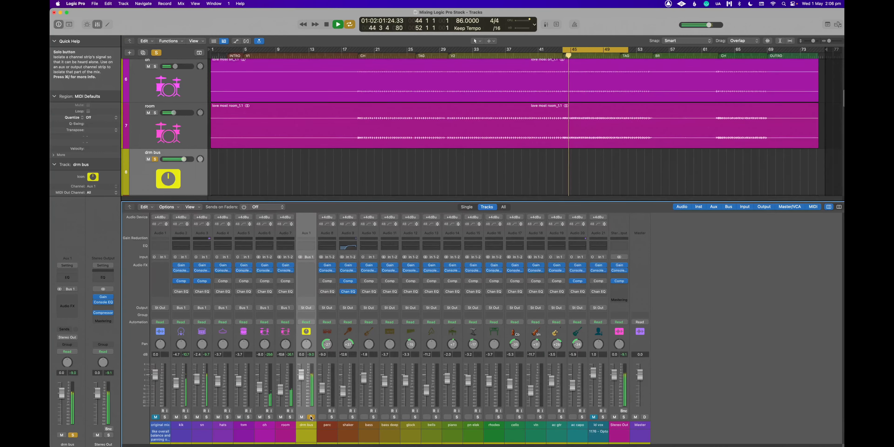
{"action": "left_click", "coordinate": [310, 417]}
{"action": "left_click", "coordinate": [302, 417]}
{"action": "key", "text": "space"}
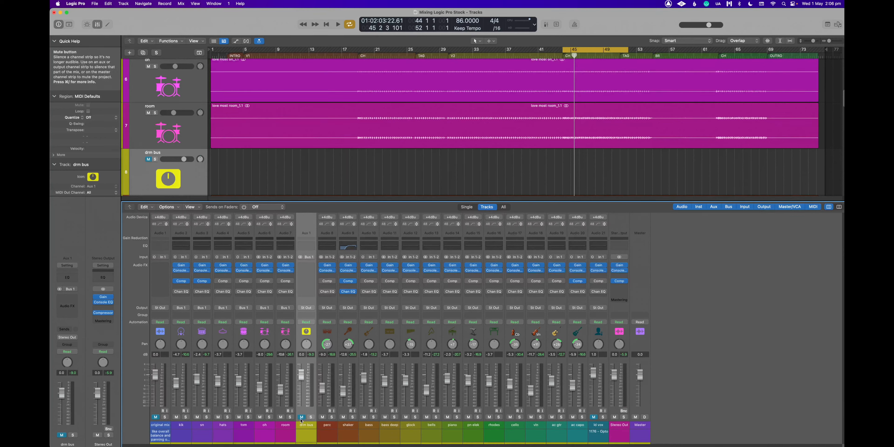
Insert Logic's Compressor on the soloed drm bus during playback
{"action": "key", "text": "space"}
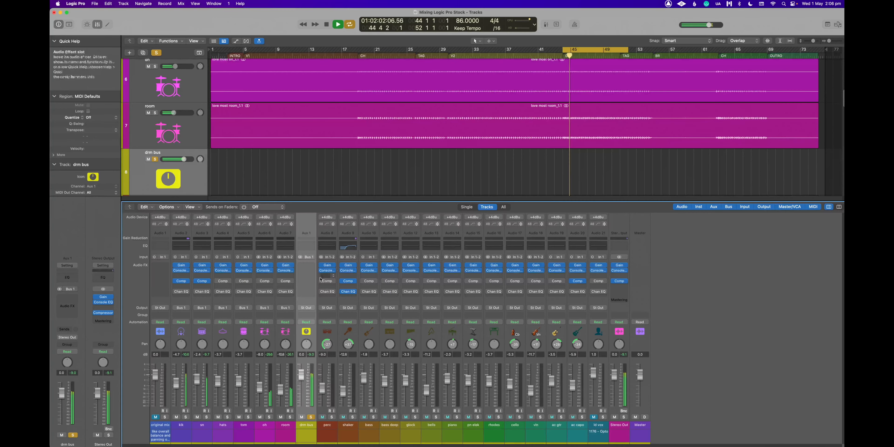
{"action": "left_click", "coordinate": [306, 269]}
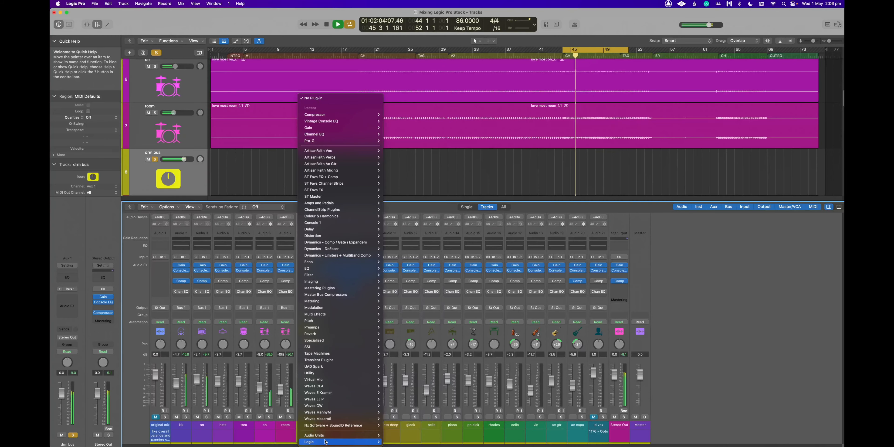
{"action": "mouse_move", "coordinate": [328, 442]}
{"action": "mouse_move", "coordinate": [399, 383]}
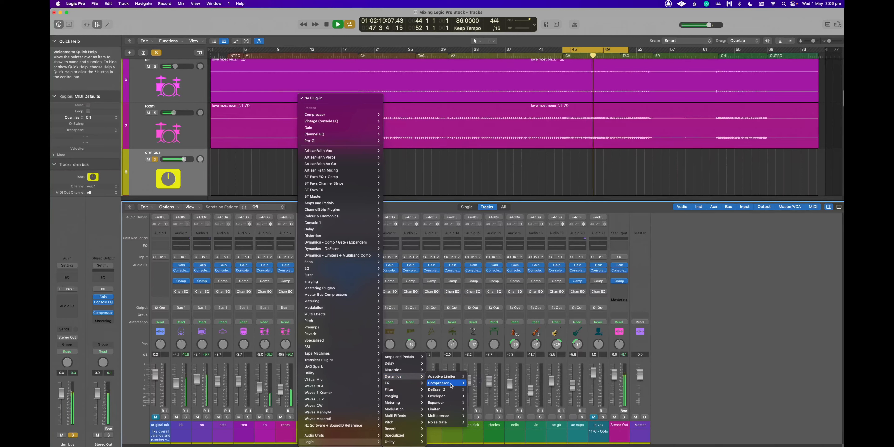
{"action": "left_click", "coordinate": [475, 383]}
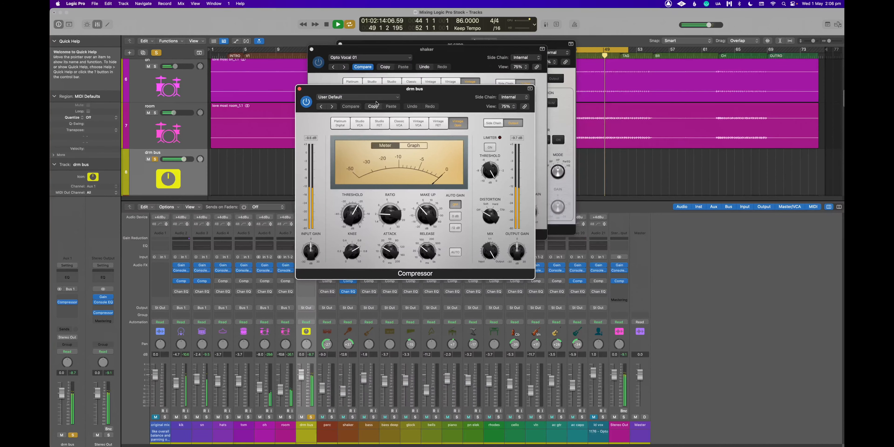
Load the Opto Drum Kit preset in the drm bus Compressor and adjust its Threshold while listening
{"action": "left_click", "coordinate": [379, 97]}
{"action": "mouse_move", "coordinate": [386, 237]}
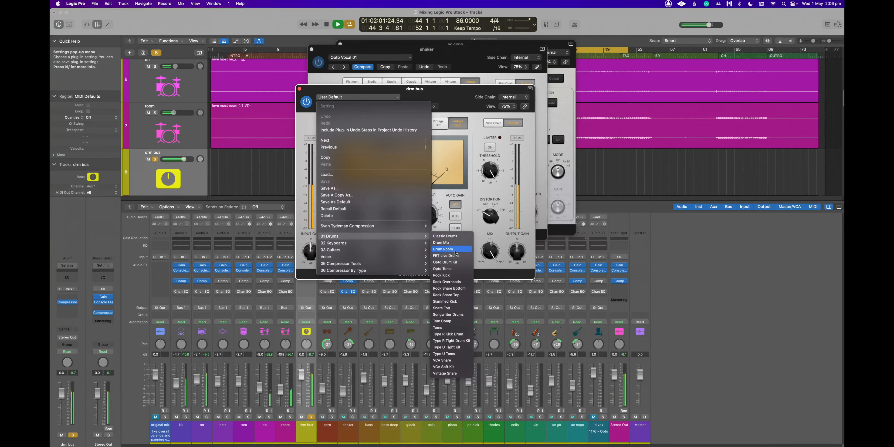
{"action": "left_click", "coordinate": [456, 263]}
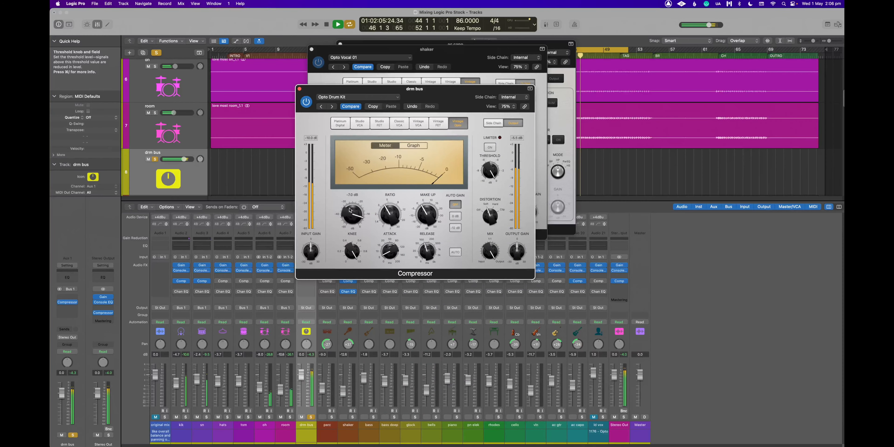
{"action": "left_click_drag", "start_coordinate": [350, 207], "coordinate": [351, 215]}
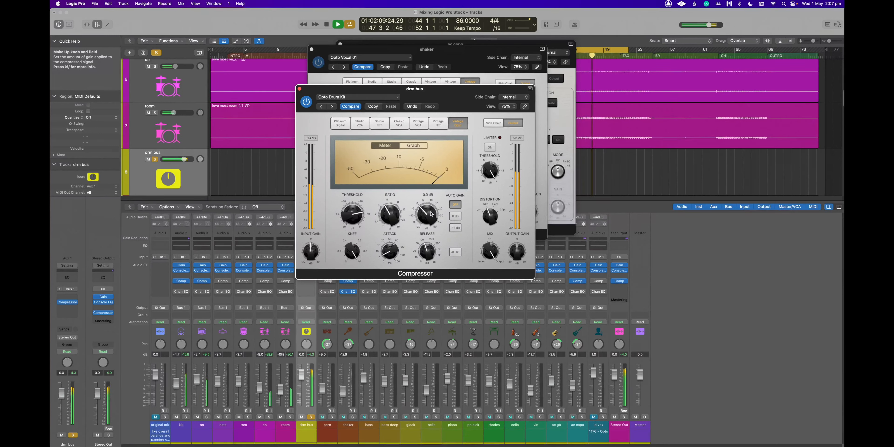
{"action": "mouse_move", "coordinate": [350, 212]}
{"action": "left_mouse_down"}
{"action": "mouse_move", "coordinate": [346, 223]}
{"action": "mouse_move", "coordinate": [355, 208]}
{"action": "left_mouse_up"}
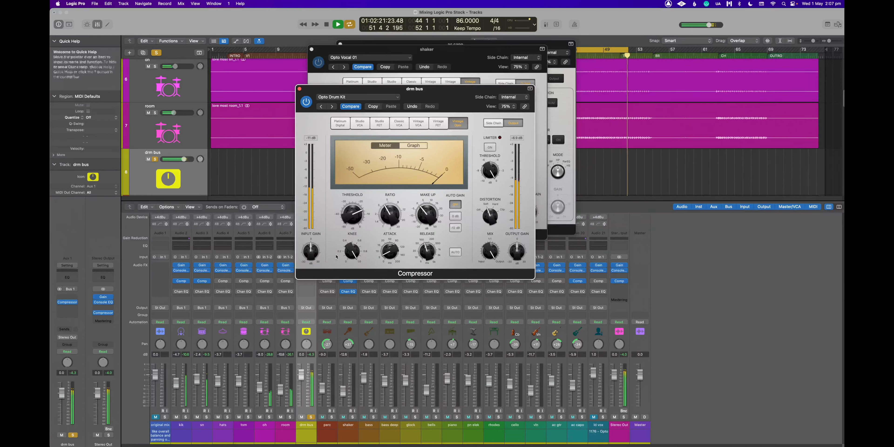
{"action": "key", "text": "space"}
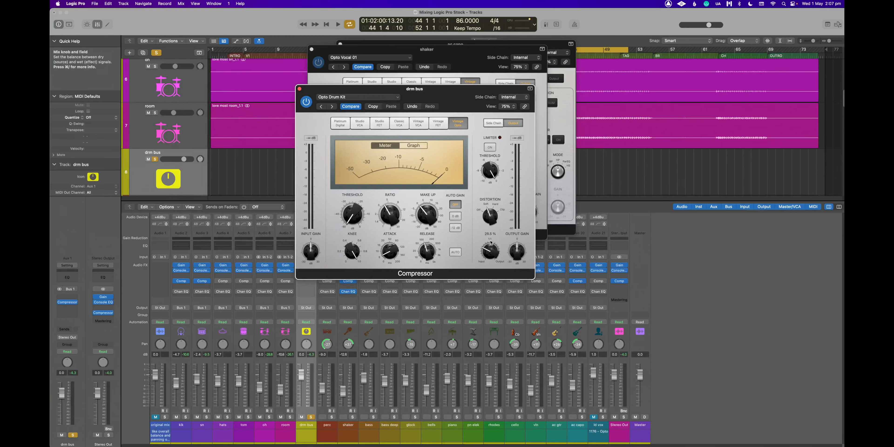
Compare the drm bus Compressor active and bypassed during playback, and set its Mix to about 20%
{"action": "key", "text": "space"}
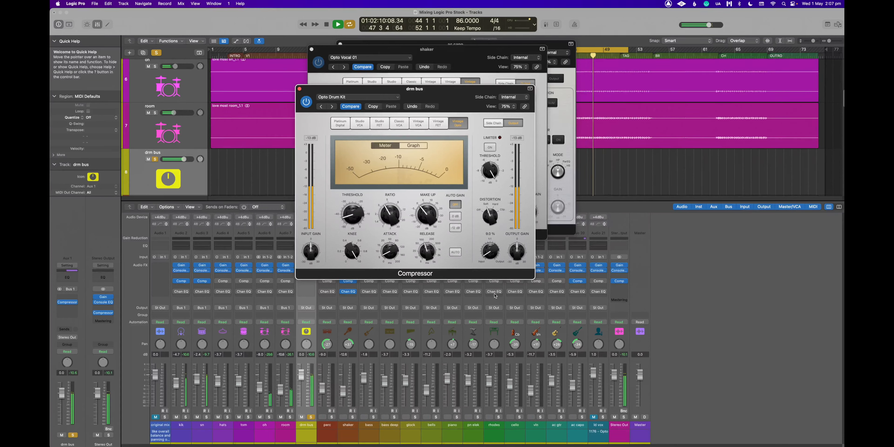
{"action": "left_click", "coordinate": [311, 104]}
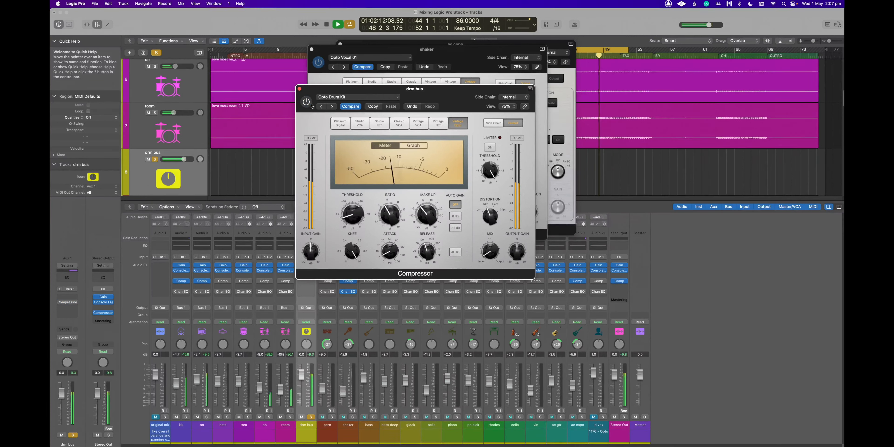
{"action": "left_click", "coordinate": [306, 101]}
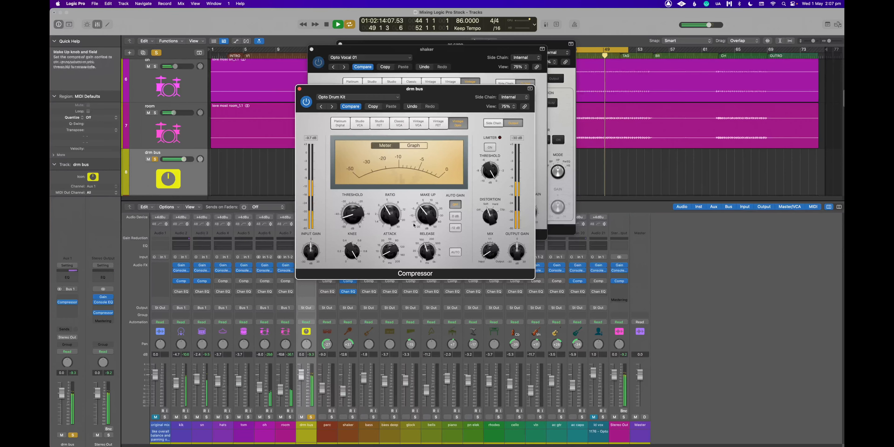
{"action": "left_click_drag", "start_coordinate": [490, 259], "coordinate": [490, 251]}
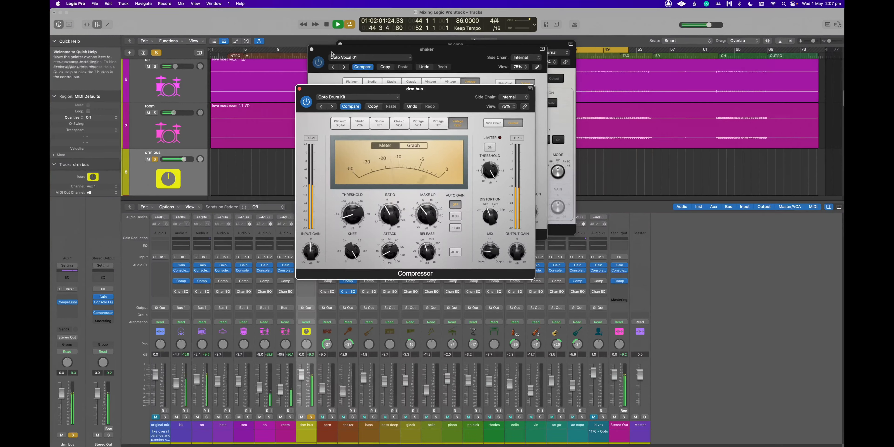
{"action": "left_click", "coordinate": [306, 102]}
{"action": "mouse_move", "coordinate": [489, 253]}
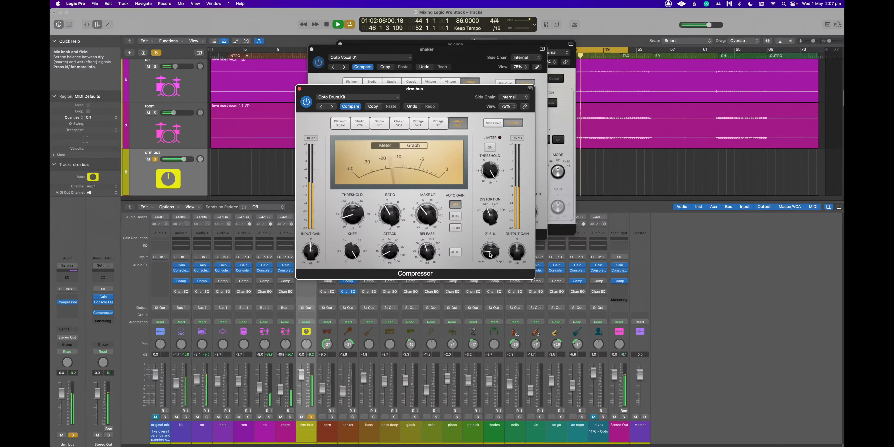
{"action": "key", "text": "space"}
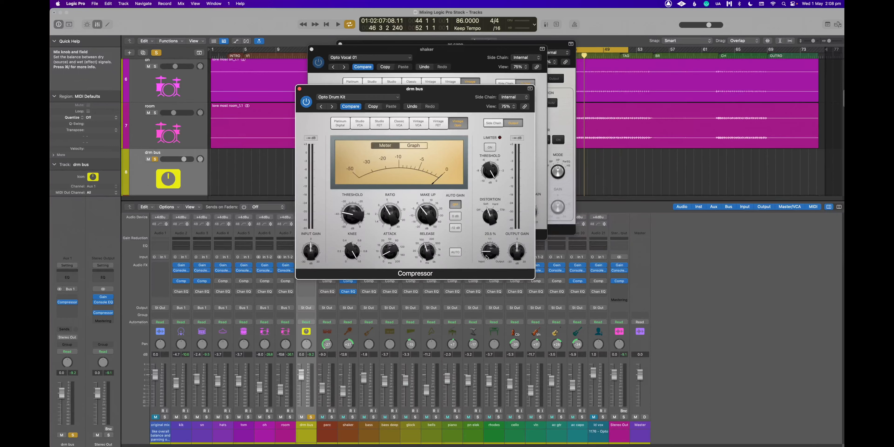
Recall the default settings of the drm bus Compressor and close all open plug-in windows
{"action": "left_click", "coordinate": [370, 97]}
{"action": "mouse_move", "coordinate": [417, 236]}
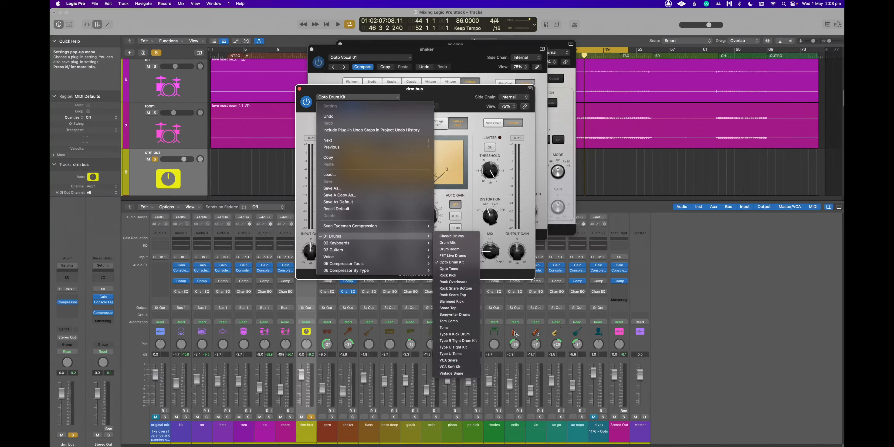
{"action": "left_click", "coordinate": [593, 124]}
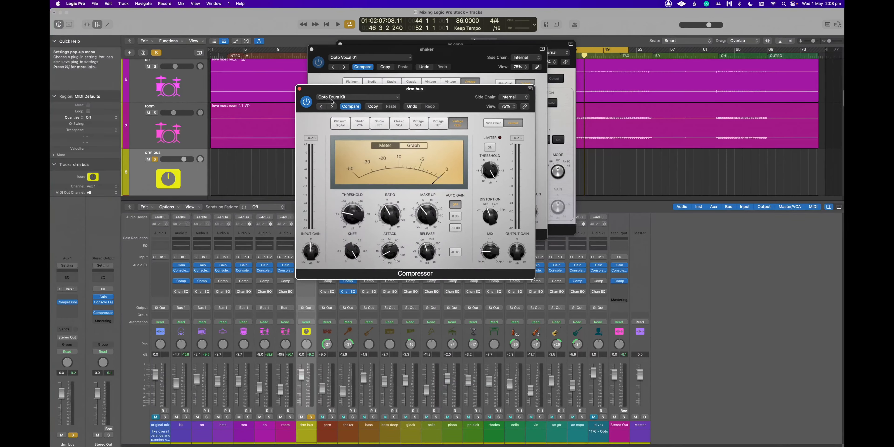
{"action": "left_click", "coordinate": [332, 100]}
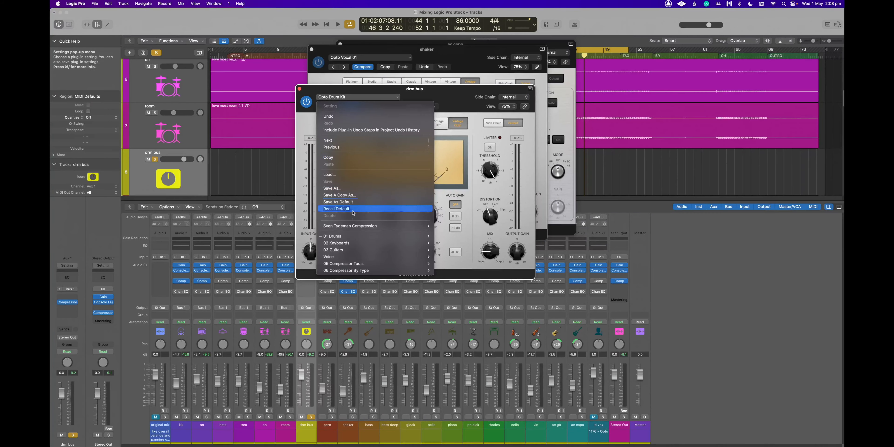
{"action": "left_click", "coordinate": [358, 209]}
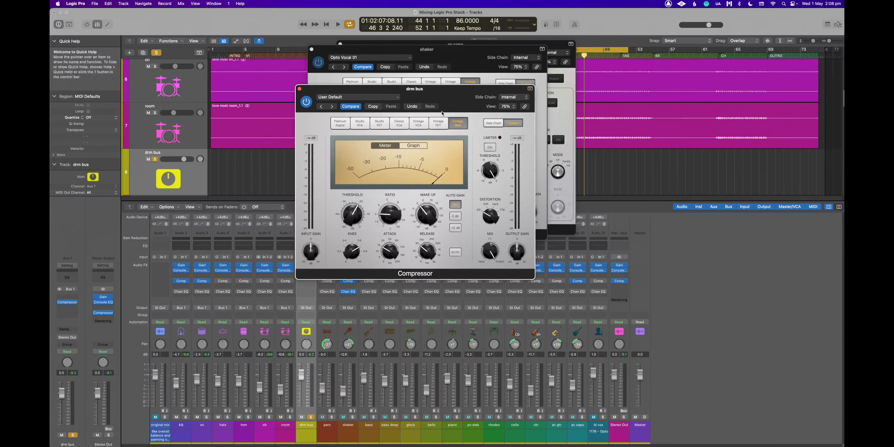
{"action": "left_click", "coordinate": [299, 89]}
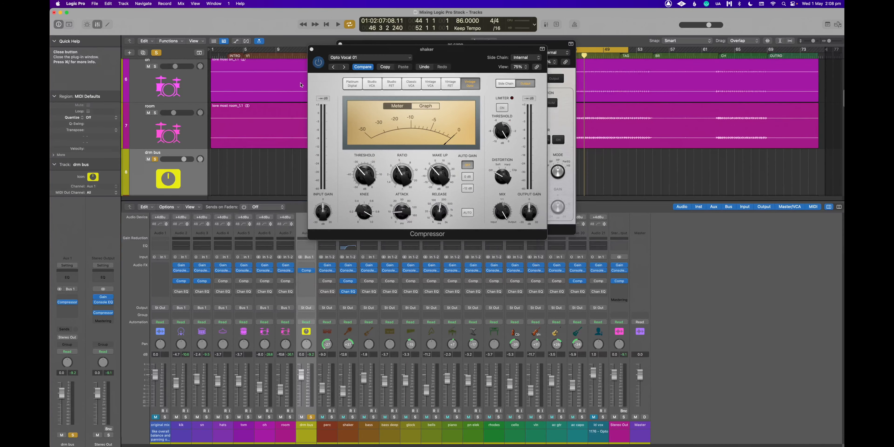
{"action": "left_click", "coordinate": [311, 50]}
{"action": "left_click", "coordinate": [339, 44]}
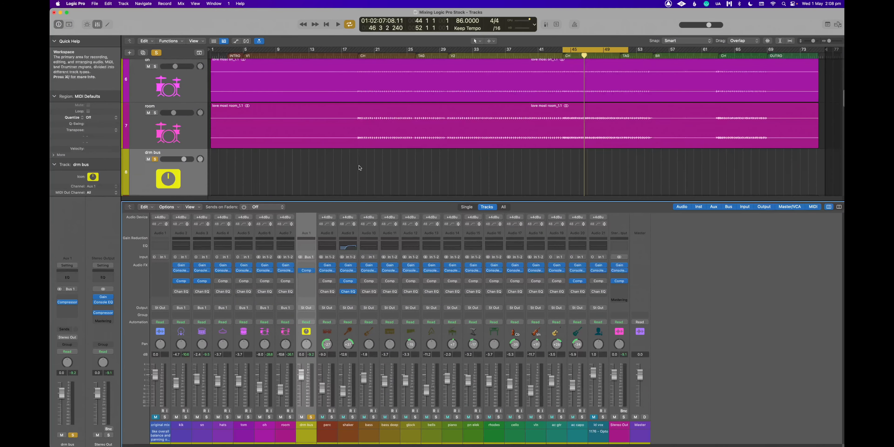
Switch the drm bus Compressor to the Studio FET model during playback and set its Threshold to about -12 dB
{"action": "key", "text": "space"}
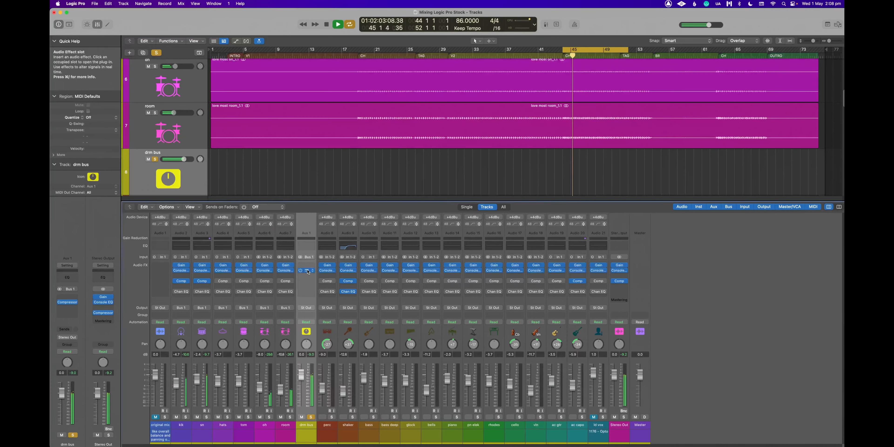
{"action": "left_click", "coordinate": [308, 272]}
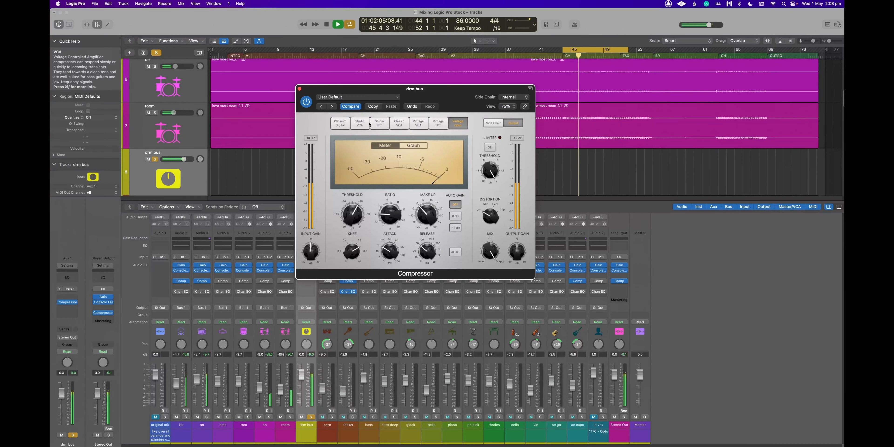
{"action": "left_click", "coordinate": [381, 125]}
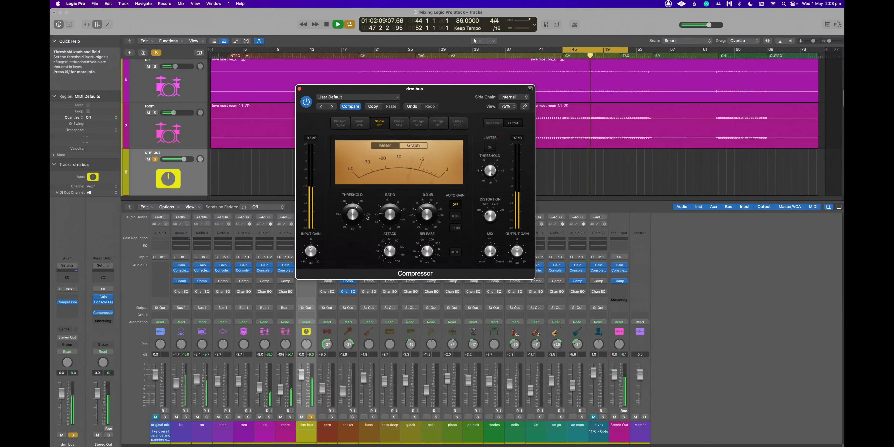
{"action": "left_click_drag", "start_coordinate": [353, 215], "coordinate": [353, 200]}
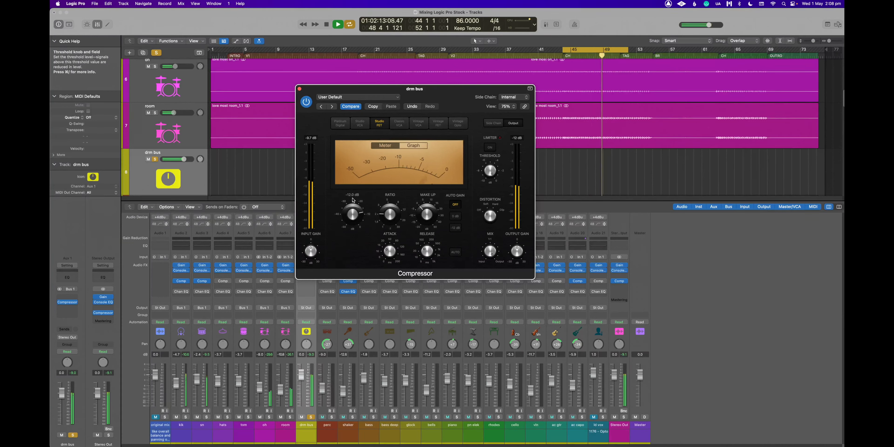
{"action": "left_click", "coordinate": [352, 126]}
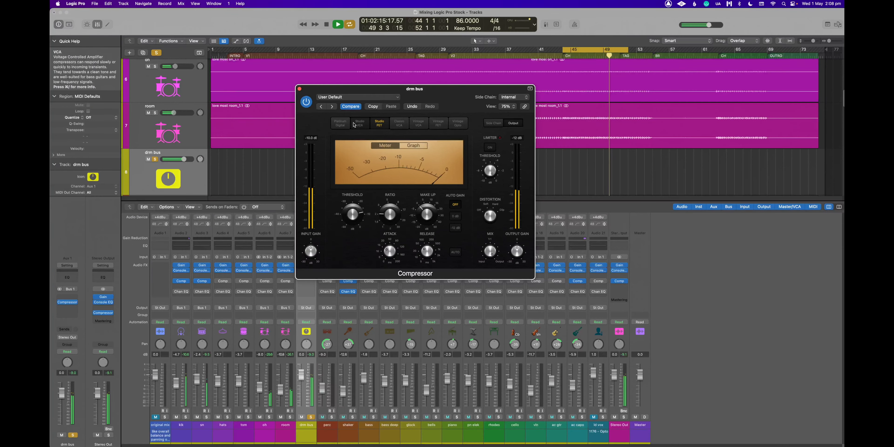
Audition the Classic VCA, Vintage VCA and Platinum Digital models of the drm bus Compressor during playback
{"action": "left_click", "coordinate": [406, 126]}
{"action": "left_click", "coordinate": [423, 127]}
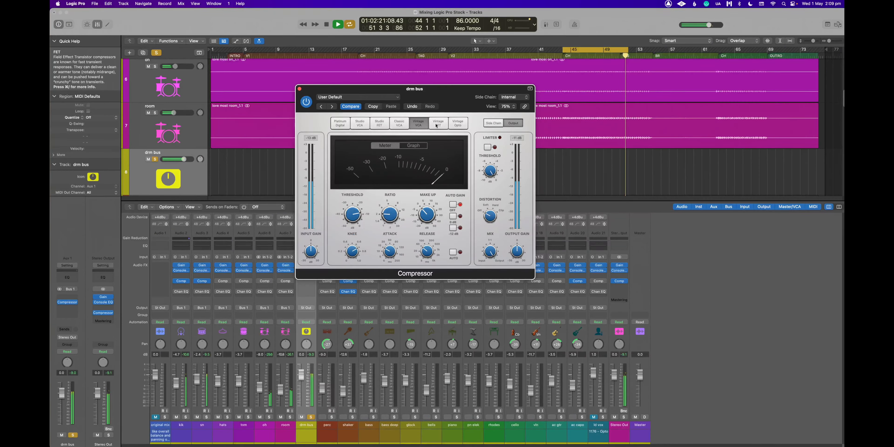
{"action": "left_click", "coordinate": [341, 123]}
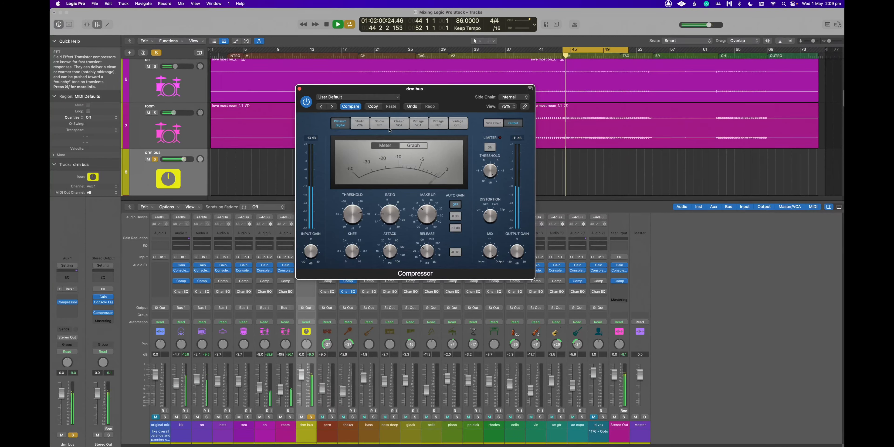
Load the VCA Smashed preset in the drm bus Compressor and compare the sound with the plug-in bypassed and active
{"action": "left_click", "coordinate": [358, 97]}
{"action": "mouse_move", "coordinate": [370, 265]}
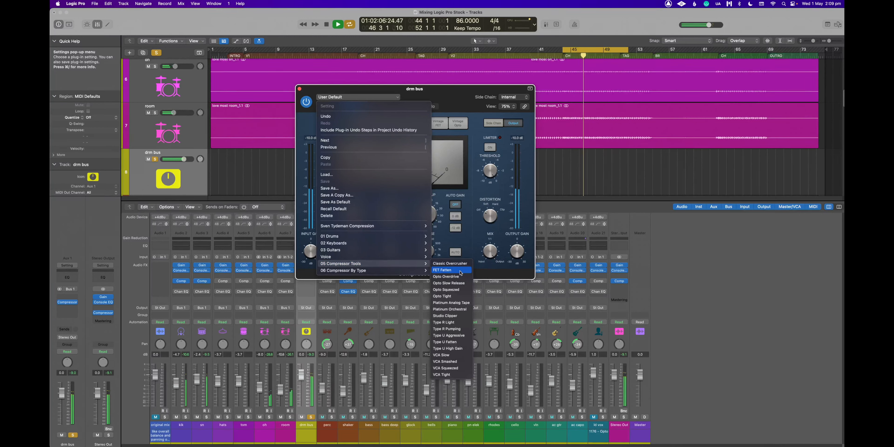
{"action": "left_click", "coordinate": [447, 368]}
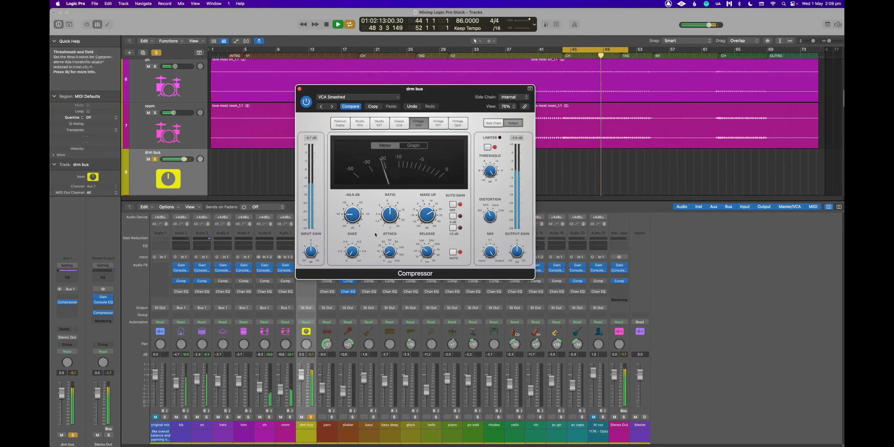
{"action": "mouse_move", "coordinate": [428, 250]}
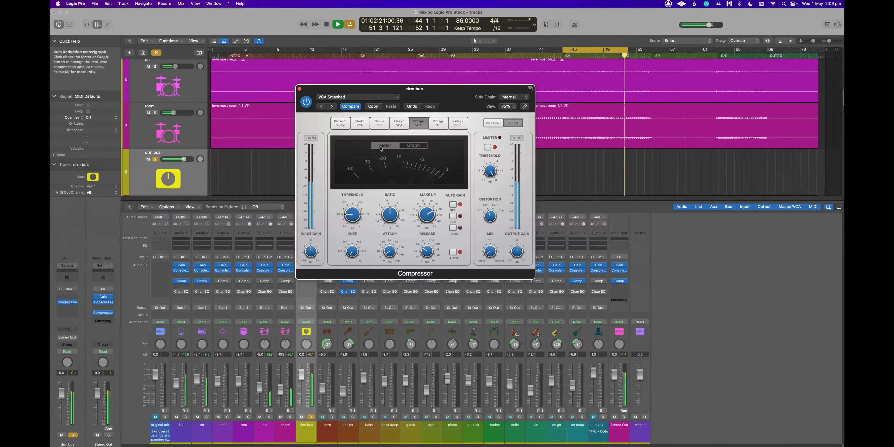
{"action": "left_click", "coordinate": [307, 102]}
{"action": "left_click", "coordinate": [306, 103]}
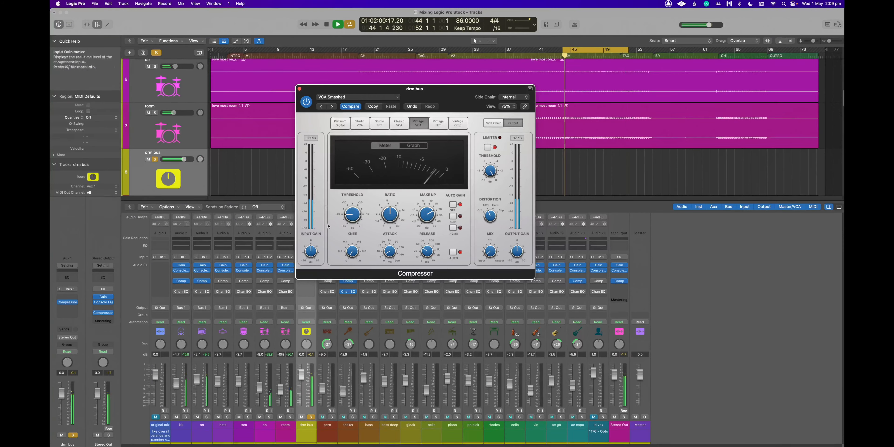
Set the drm bus Compressor's Threshold to about -18.5 dB, unsoloing the bus to judge it in the full mix
{"action": "mouse_move", "coordinate": [354, 205]}
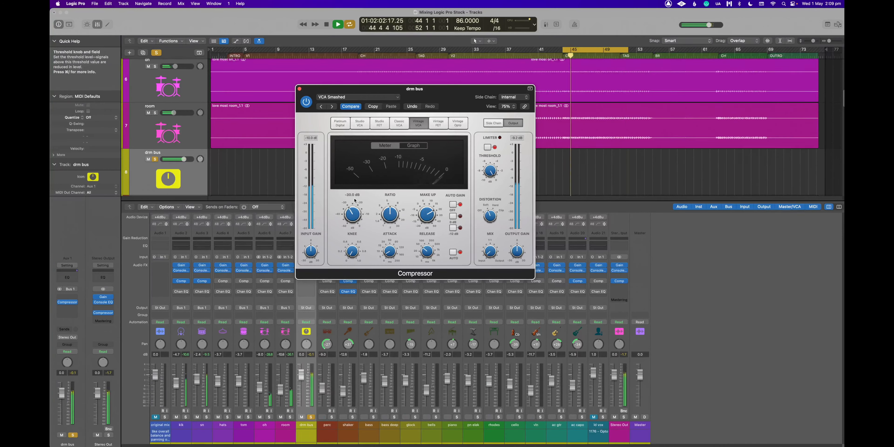
{"action": "left_click_drag", "start_coordinate": [355, 201], "coordinate": [358, 193]}
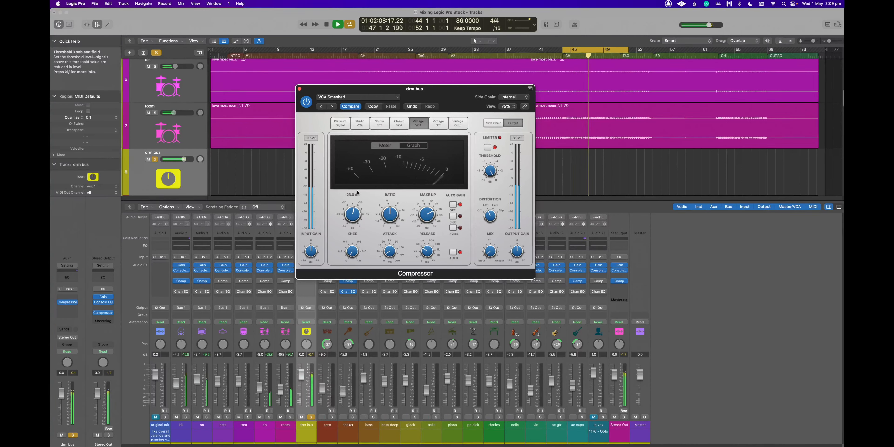
{"action": "left_click", "coordinate": [311, 417]}
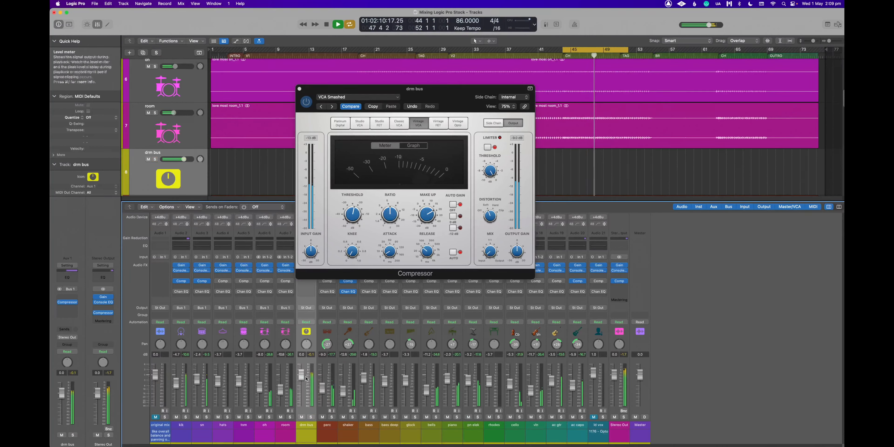
{"action": "left_click_drag", "start_coordinate": [351, 223], "coordinate": [350, 219]}
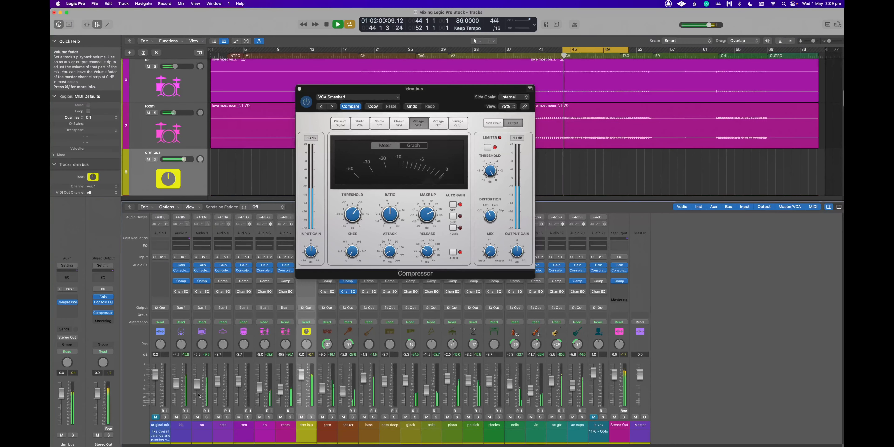
Lower the sn and room faders to about -5.3 dB and -11.6 dB, solo the drm bus and stop playback
{"action": "left_click", "coordinate": [301, 375]}
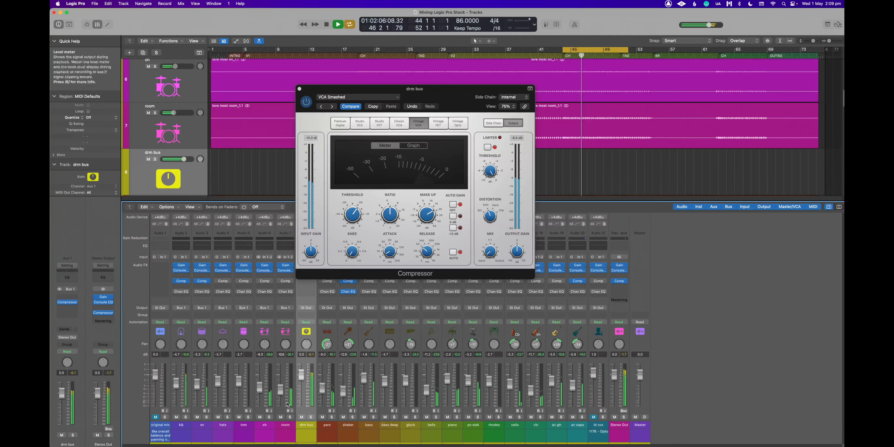
{"action": "key", "text": "s"}
{"action": "key", "text": "space"}
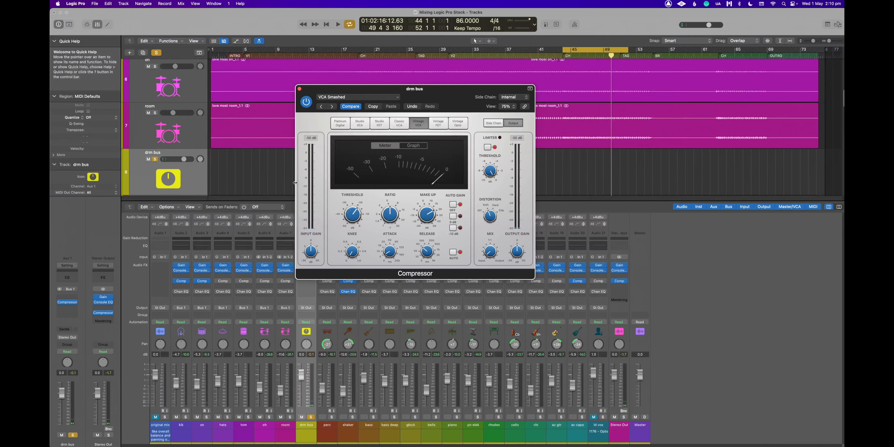
Resume playback, close the drm bus Compressor window and unsolo the bus to hear the full mix
{"action": "mouse_move", "coordinate": [358, 219]}
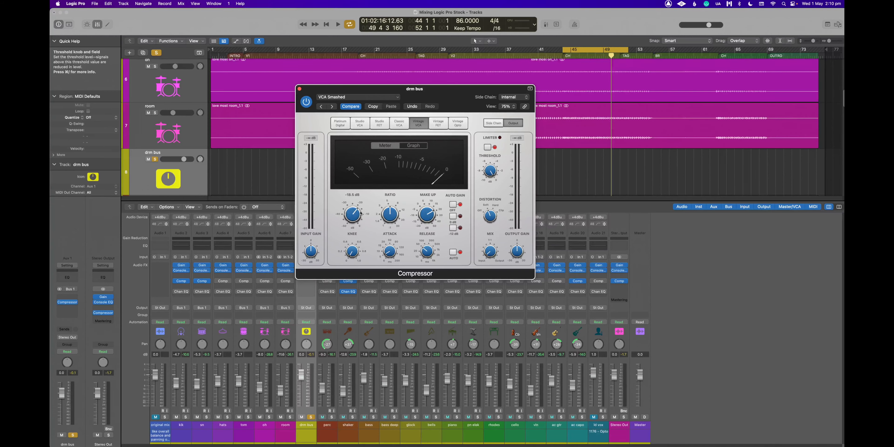
{"action": "key", "text": "space"}
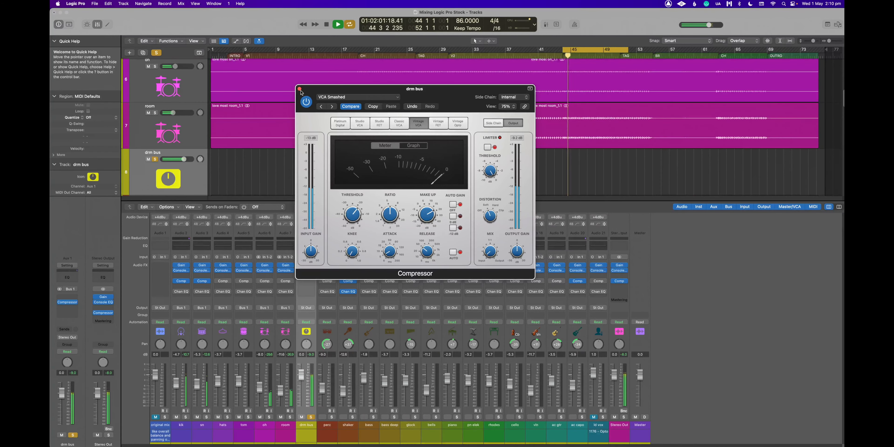
{"action": "left_click", "coordinate": [300, 90]}
{"action": "left_click", "coordinate": [312, 417]}
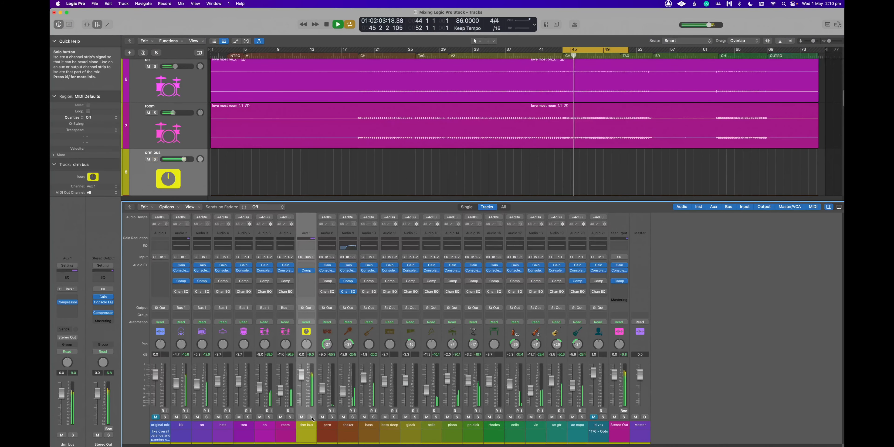